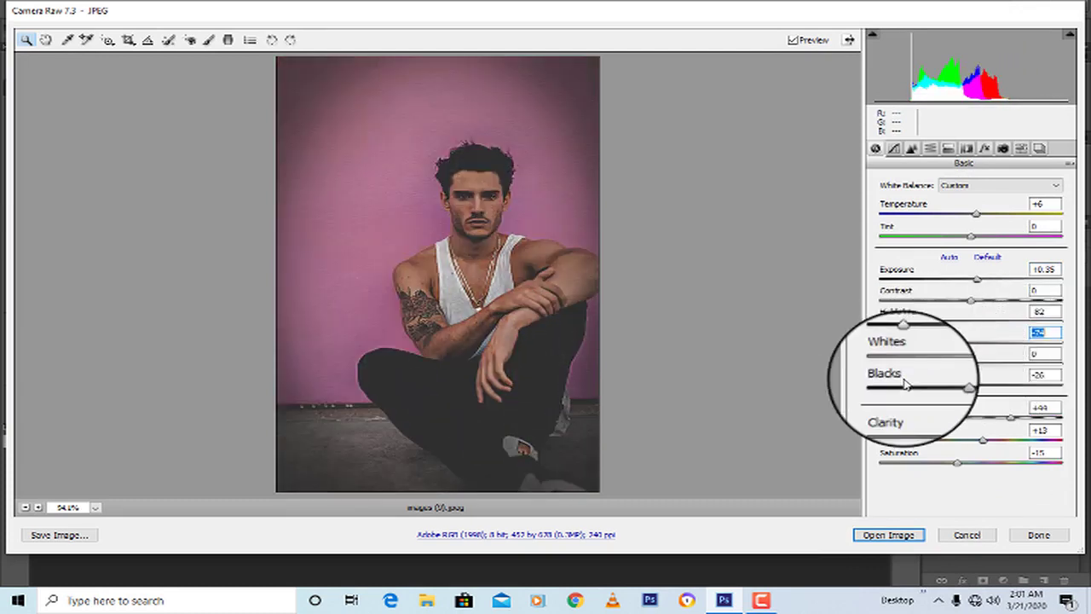
- Set Shadows to -60 and Whites to +43 in Camera Raw, and open the photo keeping its embedded colour profile
left_click(994, 368)
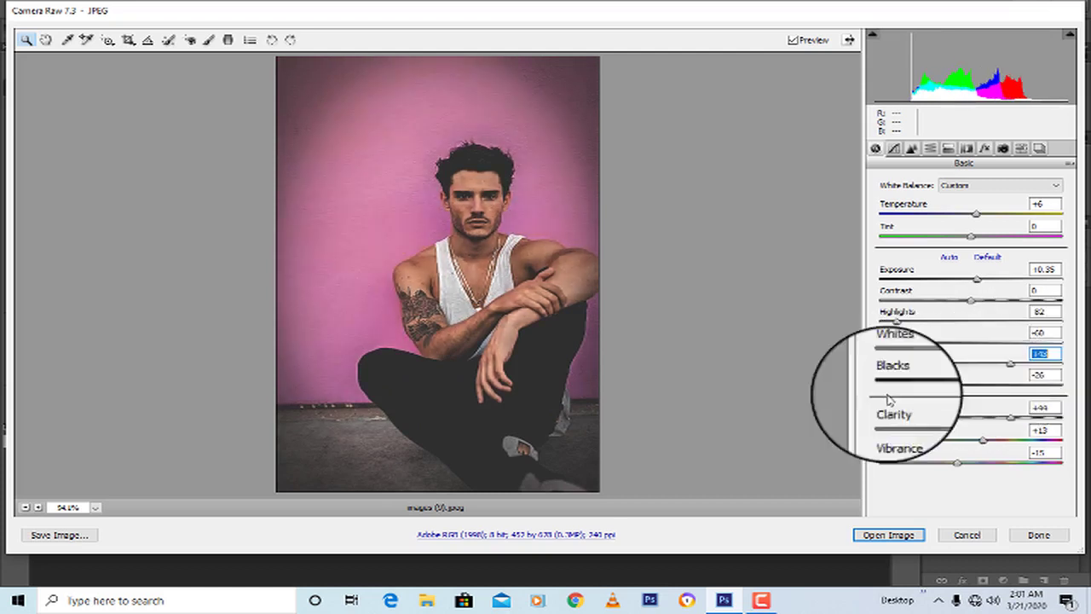
left_click(890, 535)
left_click(335, 212)
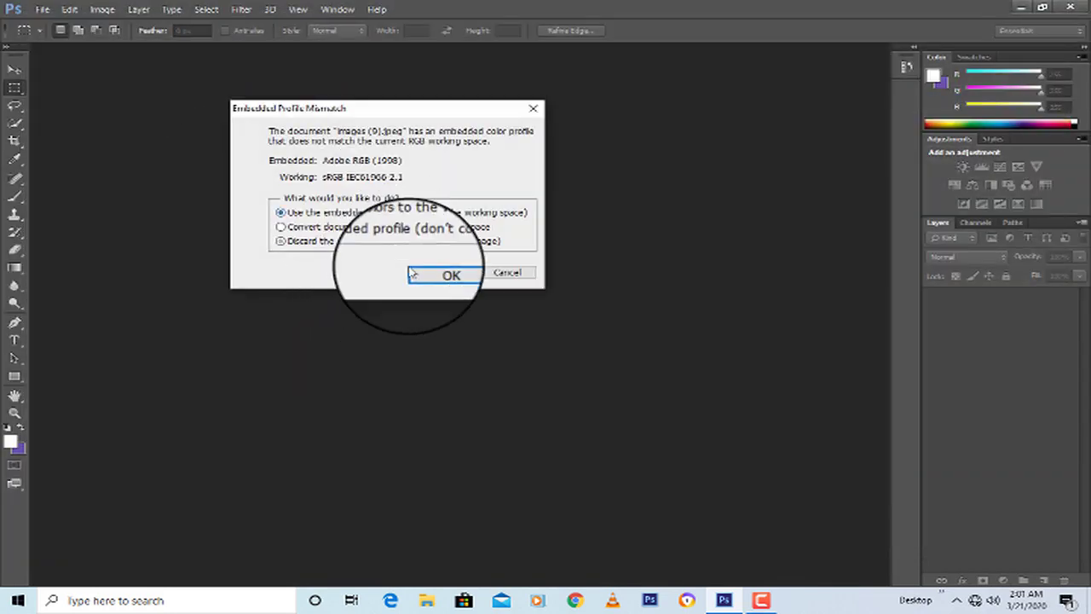
left_click(450, 270)
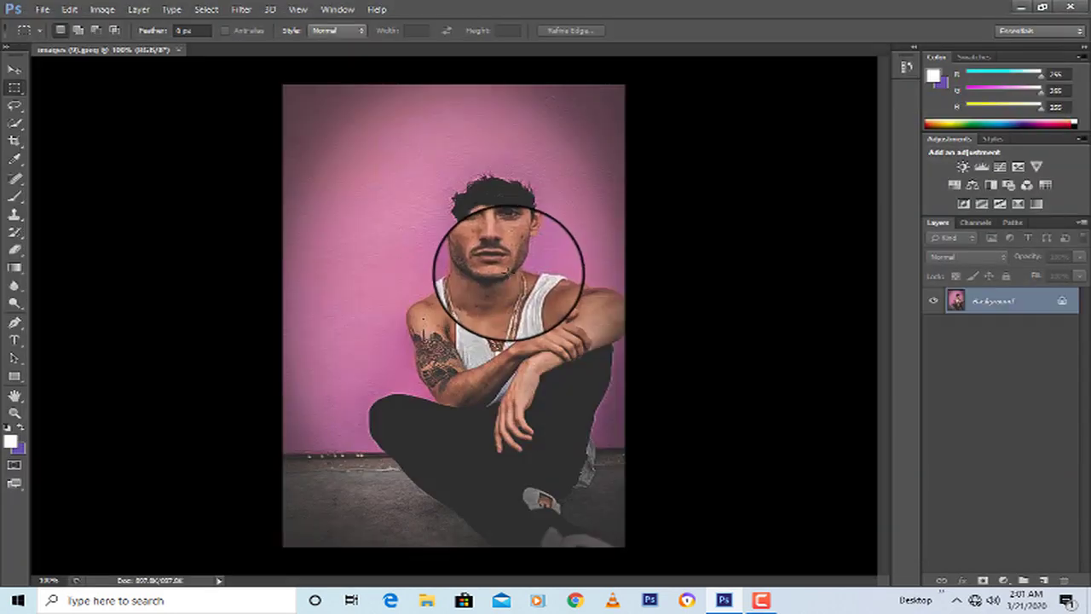
- Remove the blemishes on the forehead, cheeks, neck and shoulder and the spot on the tank top with content-aware Spot Healing at 300% zoom
left_click(14, 413)
left_click(519, 245)
left_click(521, 244)
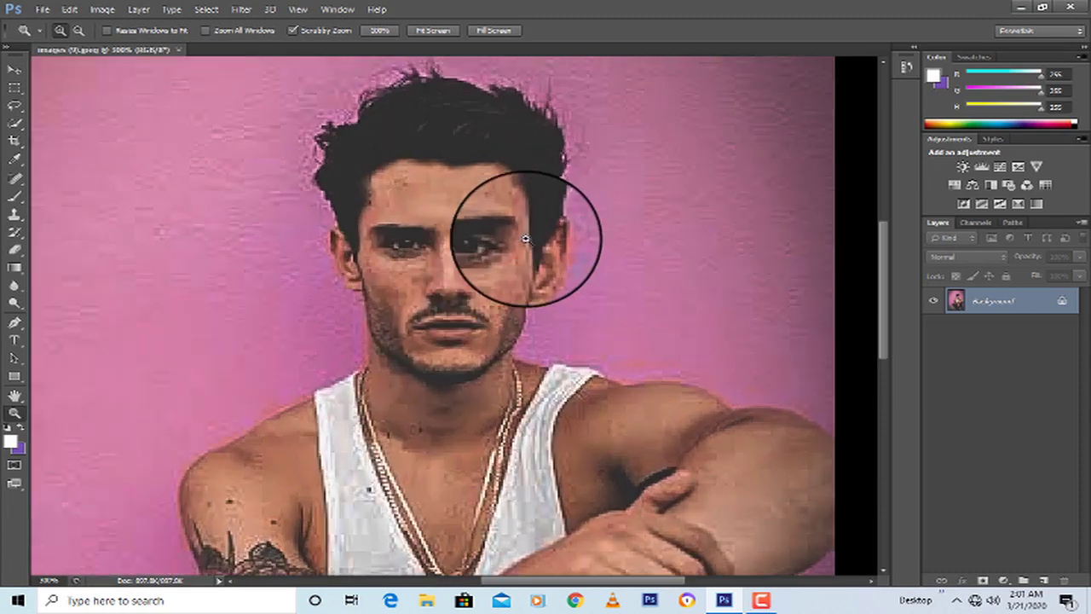
left_click(18, 180)
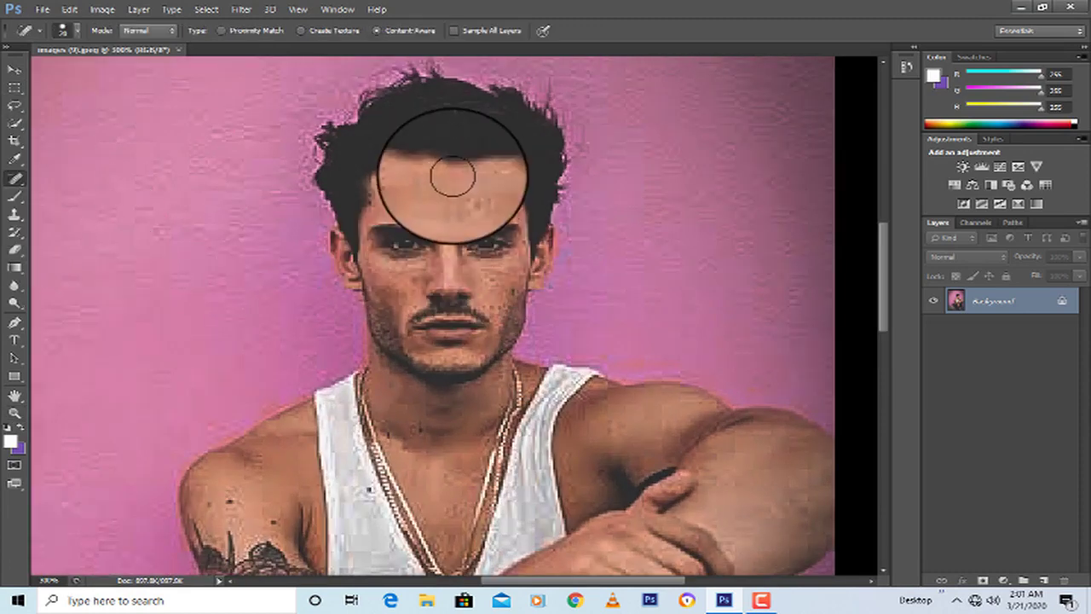
left_click(405, 186)
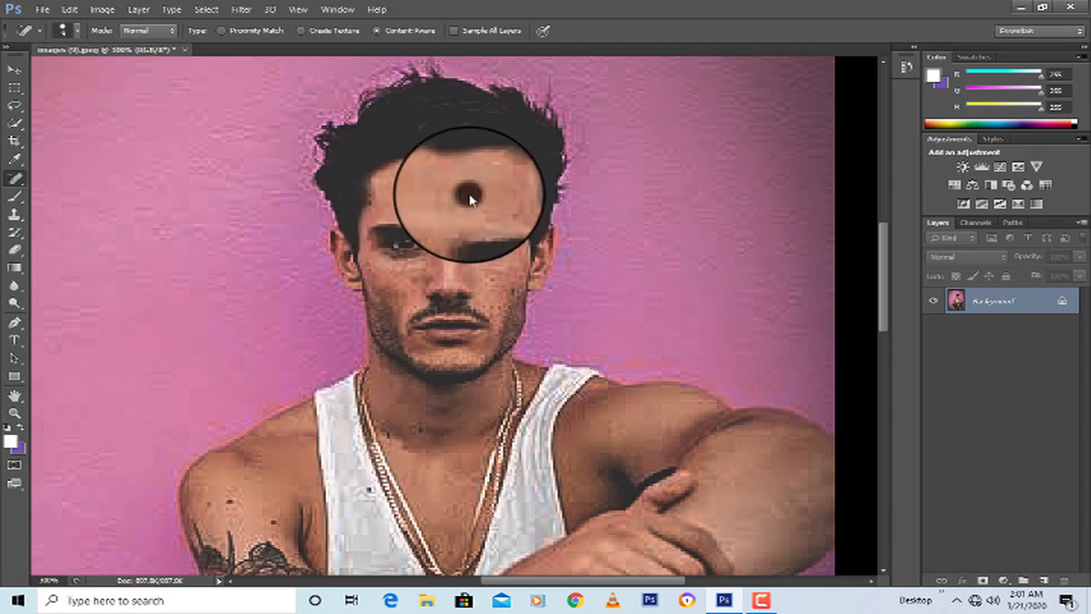
left_click(470, 198)
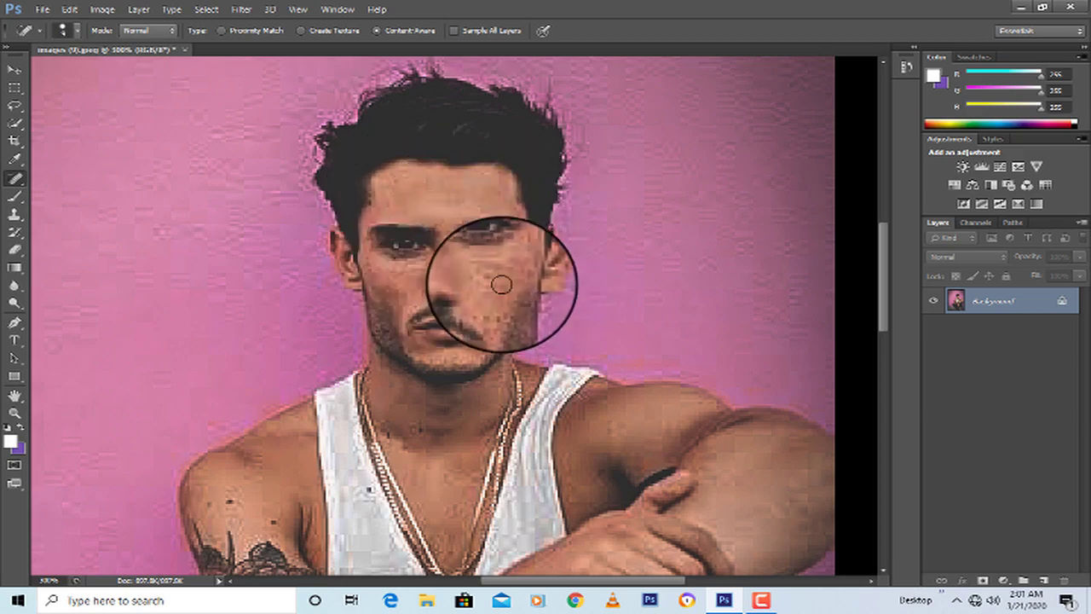
left_click(479, 298)
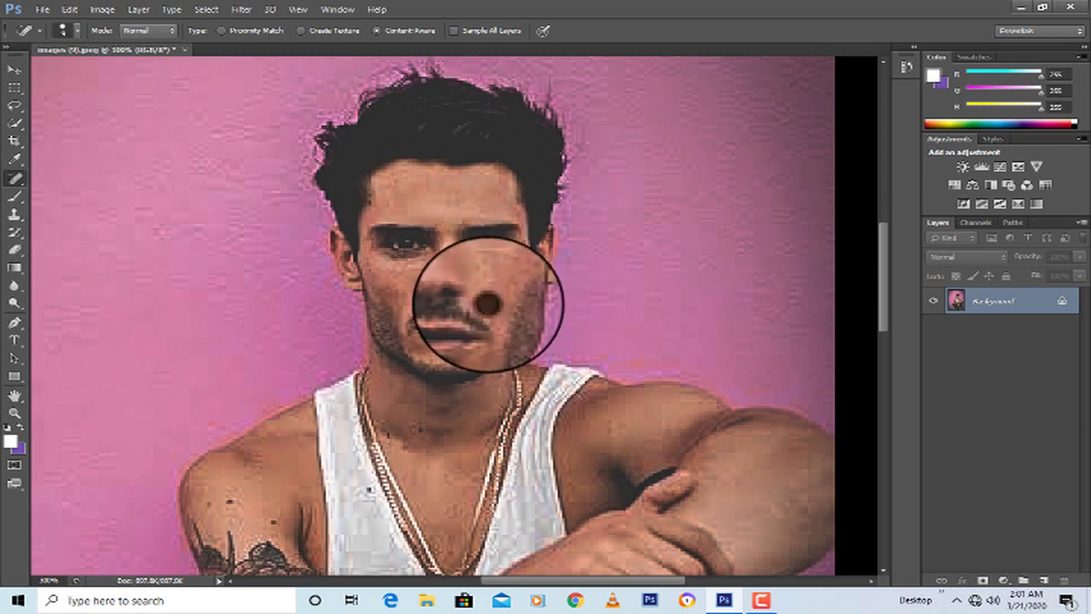
left_click(409, 300)
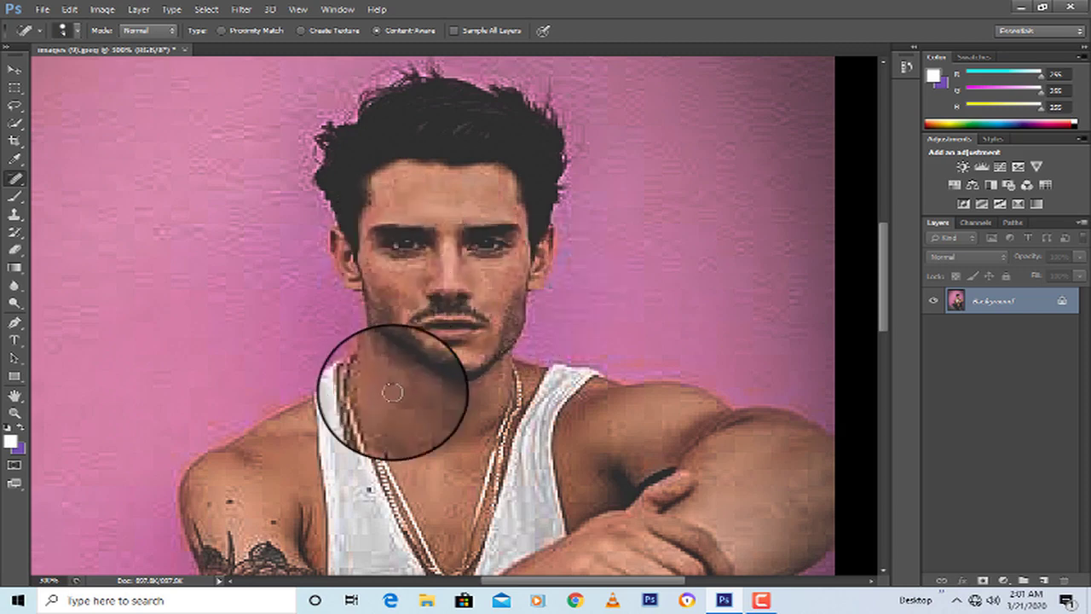
left_click(202, 503)
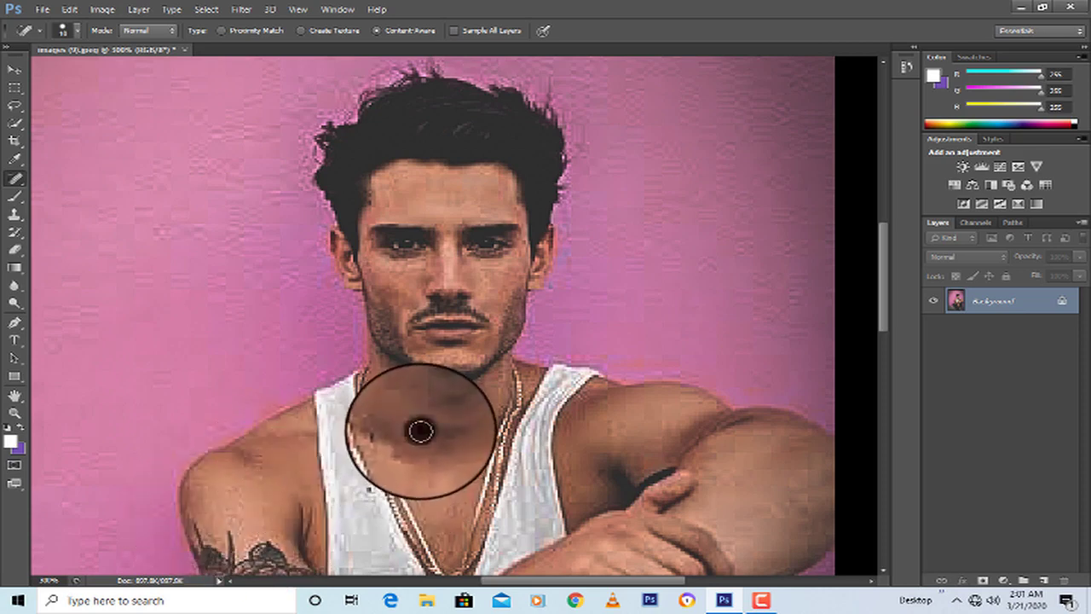
left_click(368, 490)
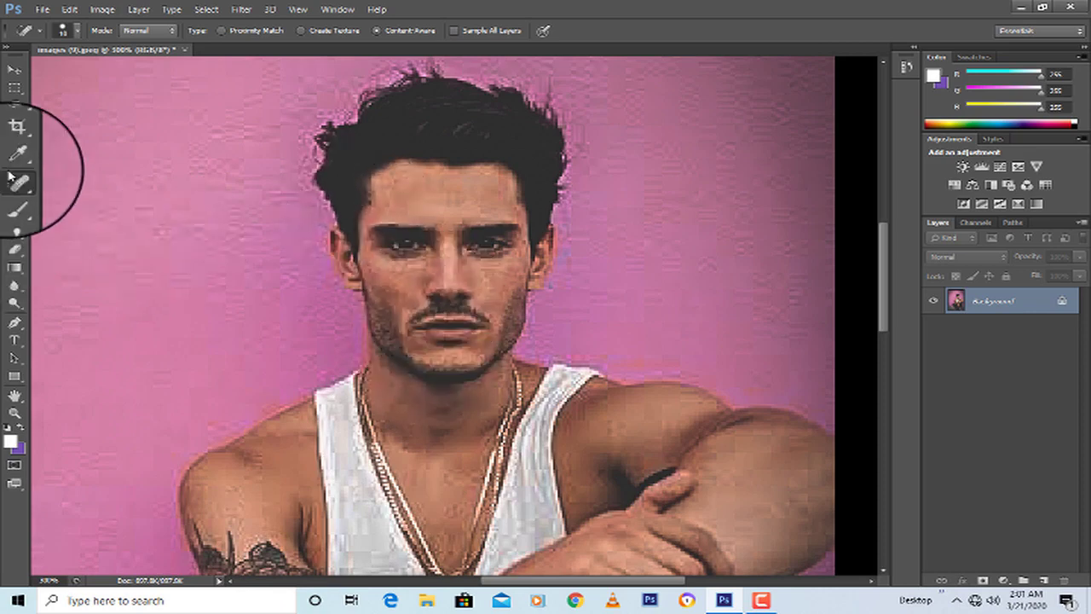
- Choose the Mixer Brush and set the foreground colour to the skin tone bb9079 sampled from the forehead
right_click(17, 198)
left_click(76, 231)
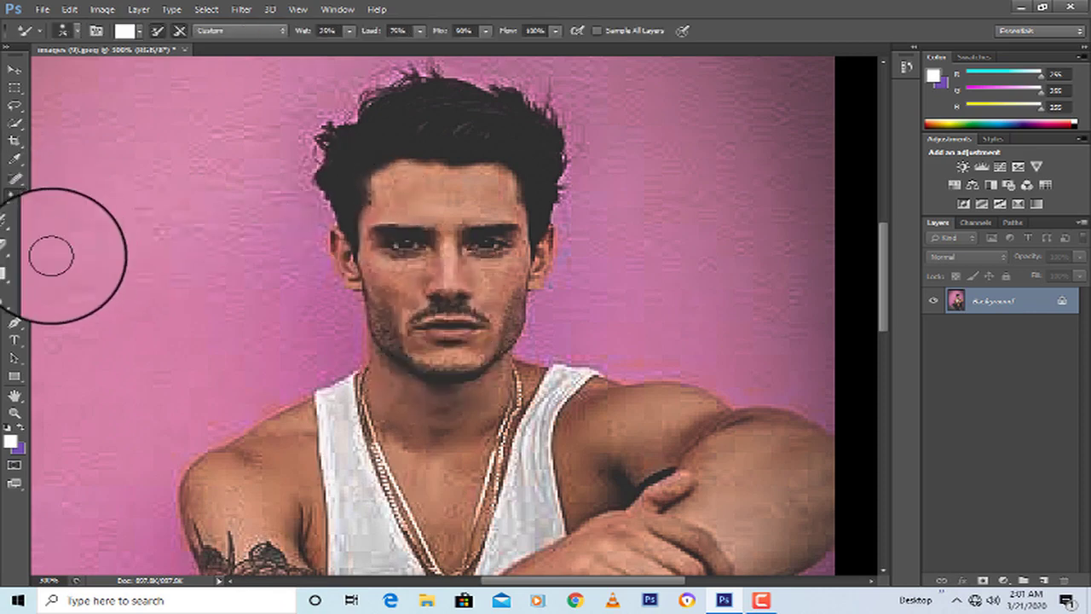
left_click(10, 441)
left_click(434, 195)
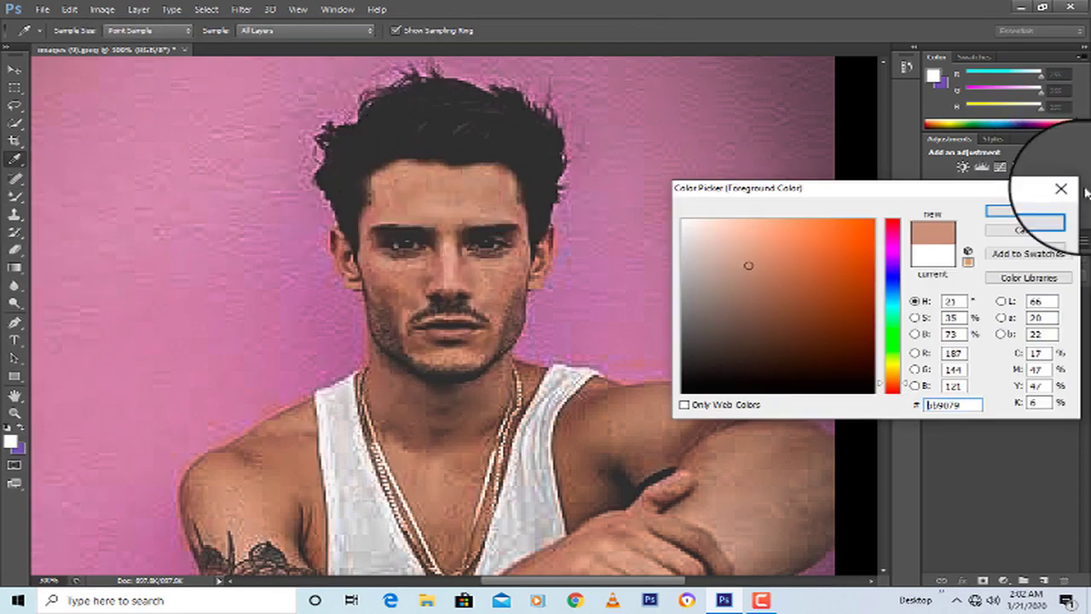
left_click(1026, 214)
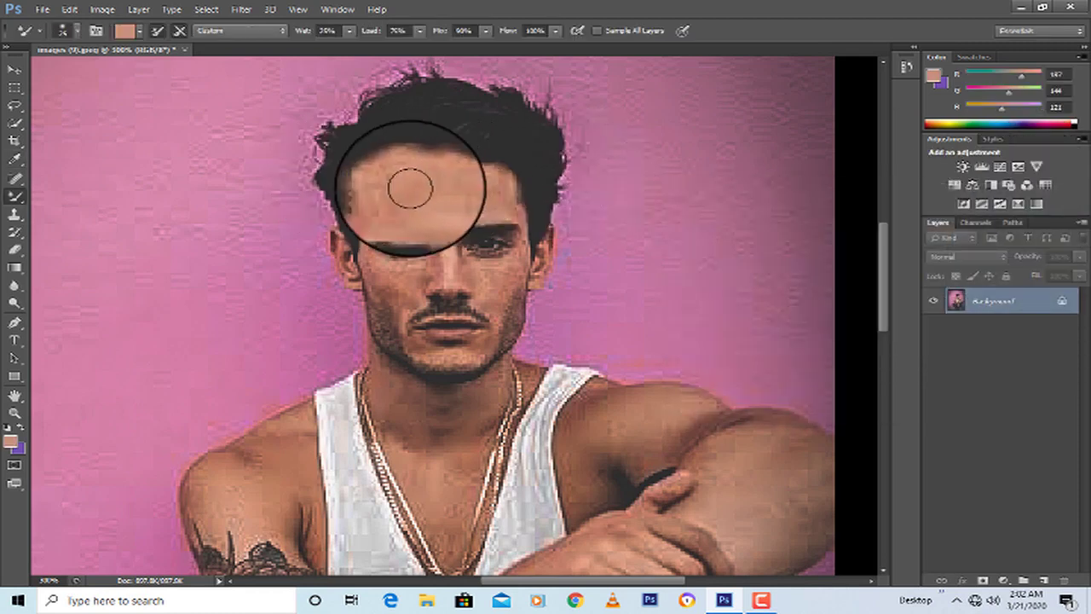
- Duplicate the Background layer and smooth the facial skin on the copy with the Mixer Brush, undoing a stray stroke
left_click_drag(993, 300, 1039, 580)
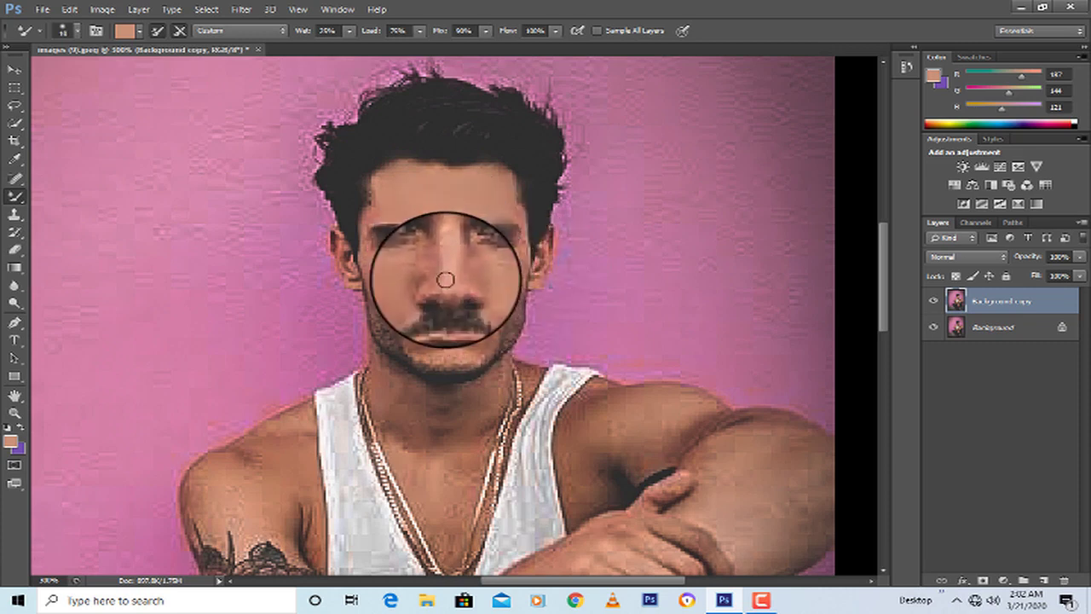
key("ctrl+z")
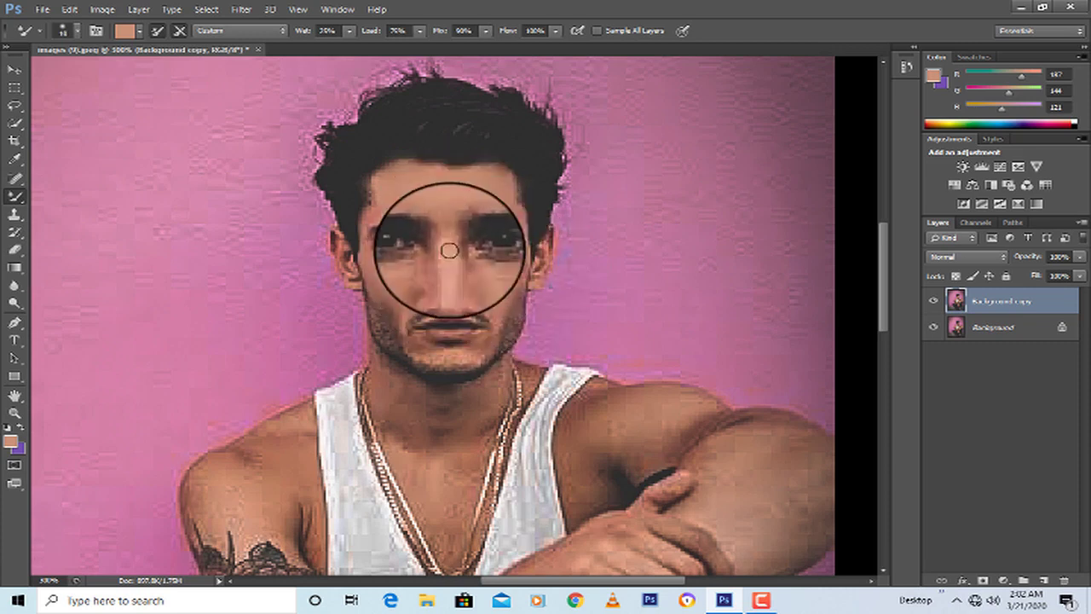
- Smooth the skin of the shoulder above the tattoo and of the chest with the Mixer Brush
scroll(466, 237, "down", 5)
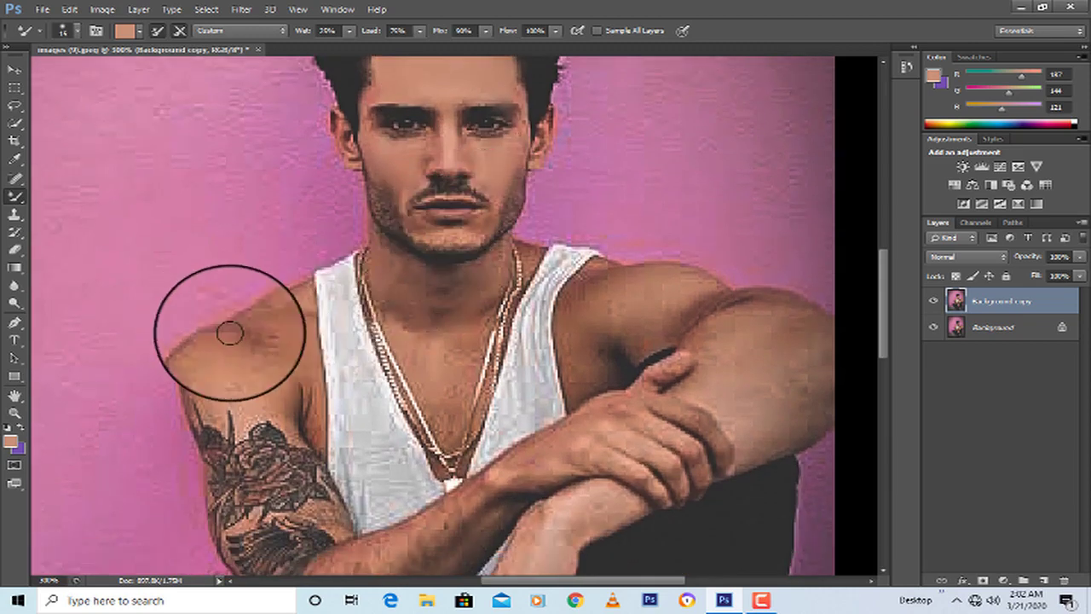
mouse_move(275, 350)
left_mouse_down()
mouse_move(302, 318)
mouse_move(248, 335)
mouse_move(232, 375)
mouse_move(227, 349)
mouse_move(230, 389)
mouse_move(228, 379)
mouse_move(251, 392)
mouse_move(271, 376)
mouse_move(276, 311)
mouse_move(294, 314)
mouse_move(293, 291)
mouse_move(278, 307)
mouse_move(292, 311)
mouse_move(230, 375)
mouse_move(210, 364)
mouse_move(205, 402)
mouse_move(230, 334)
mouse_move(255, 350)
mouse_move(273, 332)
mouse_move(303, 379)
mouse_move(288, 319)
left_mouse_up()
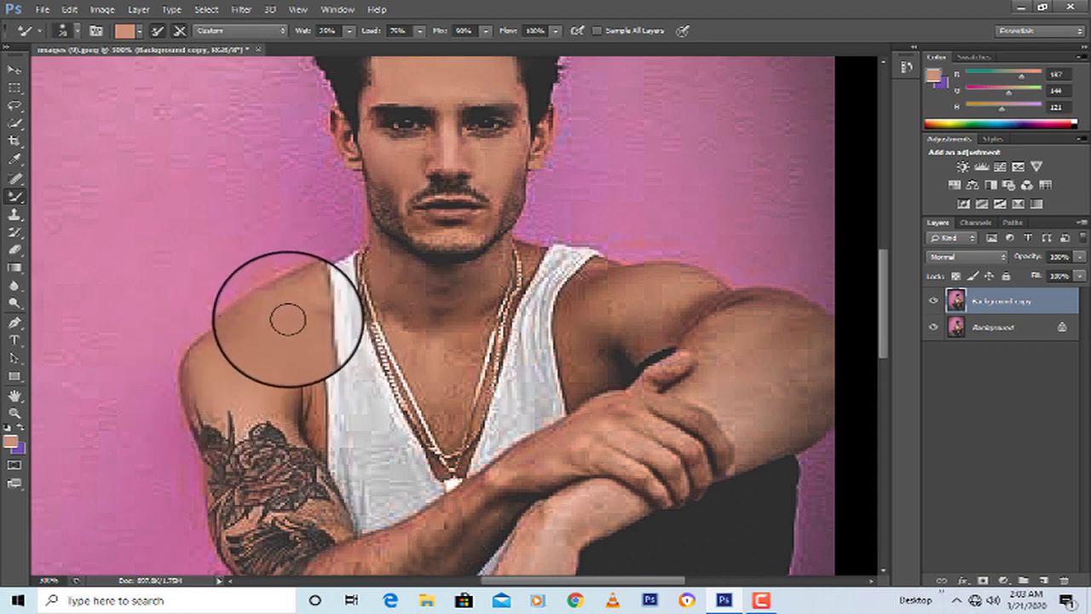
mouse_move(525, 311)
left_mouse_down()
mouse_move(484, 360)
mouse_move(425, 316)
mouse_move(441, 413)
mouse_move(433, 304)
mouse_move(385, 278)
mouse_move(391, 301)
mouse_move(431, 321)
mouse_move(431, 350)
mouse_move(457, 385)
mouse_move(462, 327)
mouse_move(450, 346)
mouse_move(453, 373)
mouse_move(468, 279)
mouse_move(410, 291)
mouse_move(394, 275)
mouse_move(398, 330)
mouse_move(392, 260)
mouse_move(401, 281)
mouse_move(428, 294)
mouse_move(424, 314)
mouse_move(468, 311)
mouse_move(479, 351)
mouse_move(625, 313)
mouse_move(715, 394)
mouse_move(721, 362)
mouse_move(727, 403)
mouse_move(725, 338)
mouse_move(718, 363)
mouse_move(771, 359)
mouse_move(778, 317)
mouse_move(791, 388)
mouse_move(778, 422)
mouse_move(771, 407)
mouse_move(714, 394)
mouse_move(472, 495)
mouse_move(495, 399)
left_mouse_up()
- Smooth the forearms, hands, far shoulder and neck with the Mixer Brush, undoing the last few strokes
key("space")
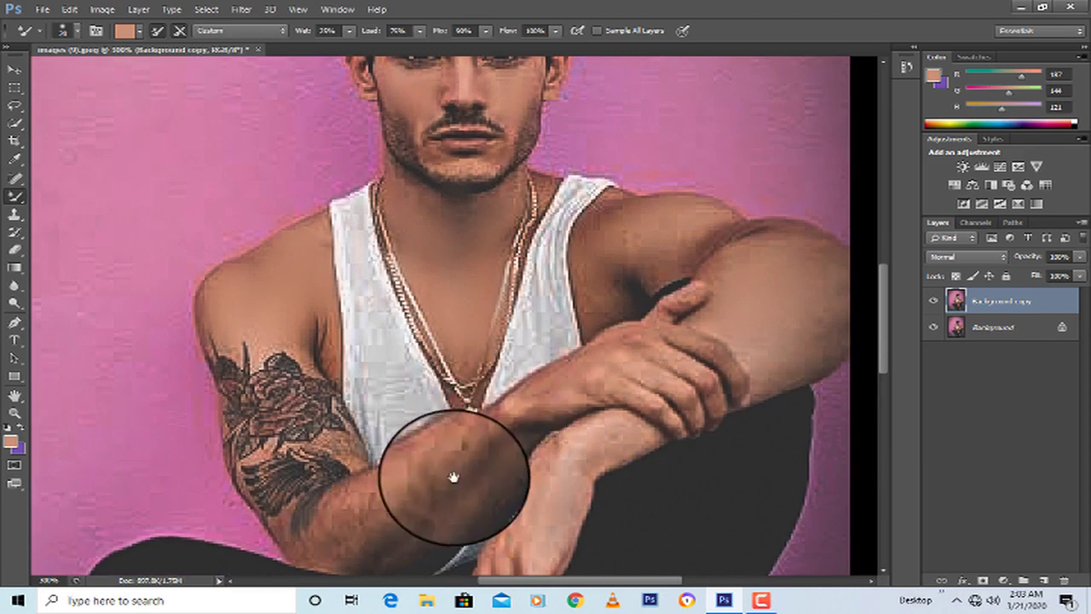
mouse_move(398, 508)
left_mouse_down()
mouse_move(434, 469)
mouse_move(372, 476)
mouse_move(346, 496)
mouse_move(335, 551)
mouse_move(317, 534)
mouse_move(321, 556)
mouse_move(376, 469)
mouse_move(376, 514)
mouse_move(354, 492)
mouse_move(369, 485)
mouse_move(347, 505)
mouse_move(383, 482)
mouse_move(403, 534)
mouse_move(488, 466)
mouse_move(365, 556)
mouse_move(400, 520)
mouse_move(575, 412)
mouse_move(519, 409)
mouse_move(468, 471)
mouse_move(501, 407)
mouse_move(582, 352)
mouse_move(552, 383)
mouse_move(596, 358)
mouse_move(560, 382)
mouse_move(579, 393)
mouse_move(569, 389)
mouse_move(606, 375)
mouse_move(597, 429)
mouse_move(616, 422)
mouse_move(557, 484)
mouse_move(628, 422)
mouse_move(634, 443)
mouse_move(627, 422)
mouse_move(585, 441)
mouse_move(563, 455)
mouse_move(642, 447)
mouse_move(576, 445)
mouse_move(472, 547)
mouse_move(537, 521)
mouse_move(542, 484)
mouse_move(513, 555)
mouse_move(521, 540)
mouse_move(569, 544)
mouse_move(550, 535)
mouse_move(551, 426)
mouse_move(601, 421)
mouse_move(586, 438)
mouse_move(613, 429)
mouse_move(612, 443)
mouse_move(638, 445)
mouse_move(636, 375)
left_mouse_up()
mouse_move(708, 205)
left_mouse_down()
mouse_move(642, 212)
mouse_move(632, 197)
mouse_move(627, 241)
mouse_move(644, 228)
mouse_move(628, 270)
mouse_move(683, 253)
mouse_move(646, 248)
mouse_move(616, 267)
mouse_move(607, 299)
mouse_move(601, 239)
mouse_move(599, 293)
mouse_move(618, 226)
mouse_move(612, 242)
mouse_move(644, 251)
mouse_move(641, 263)
mouse_move(680, 234)
mouse_move(679, 253)
mouse_move(608, 214)
left_mouse_up()
mouse_move(434, 204)
left_mouse_down()
mouse_move(434, 227)
mouse_move(414, 166)
mouse_move(426, 141)
mouse_move(432, 162)
mouse_move(496, 165)
mouse_move(423, 160)
left_mouse_up()
key("ctrl+alt+z")
key("ctrl+alt+z")
key("ctrl+alt+z")
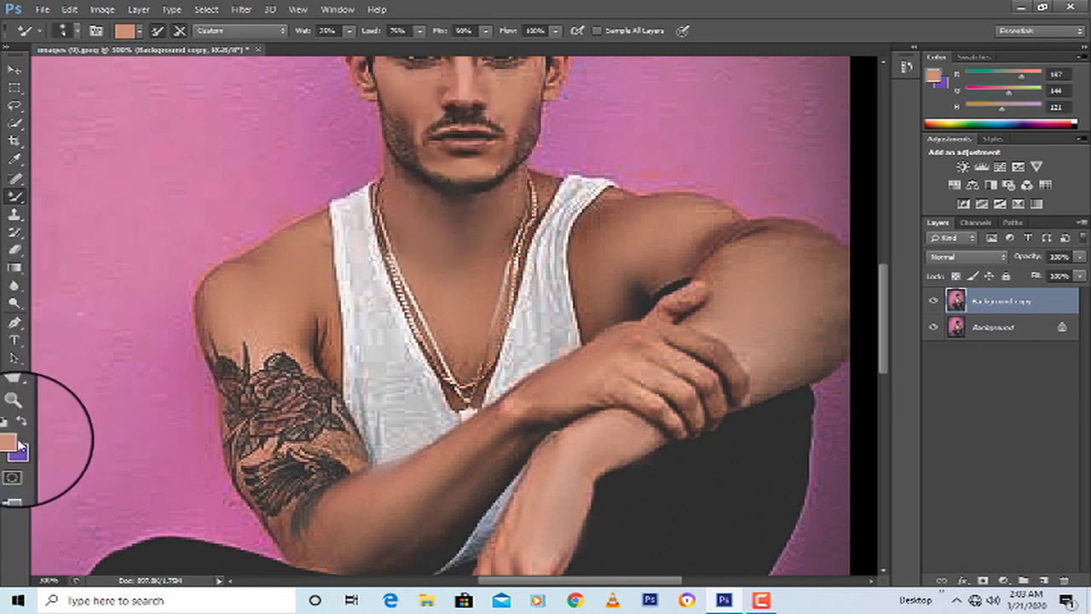
- Add a Color Lookup adjustment layer above the retouched copy and set its 3DLUT file to DropBlues.3DL
left_click(14, 416)
right_click(189, 271)
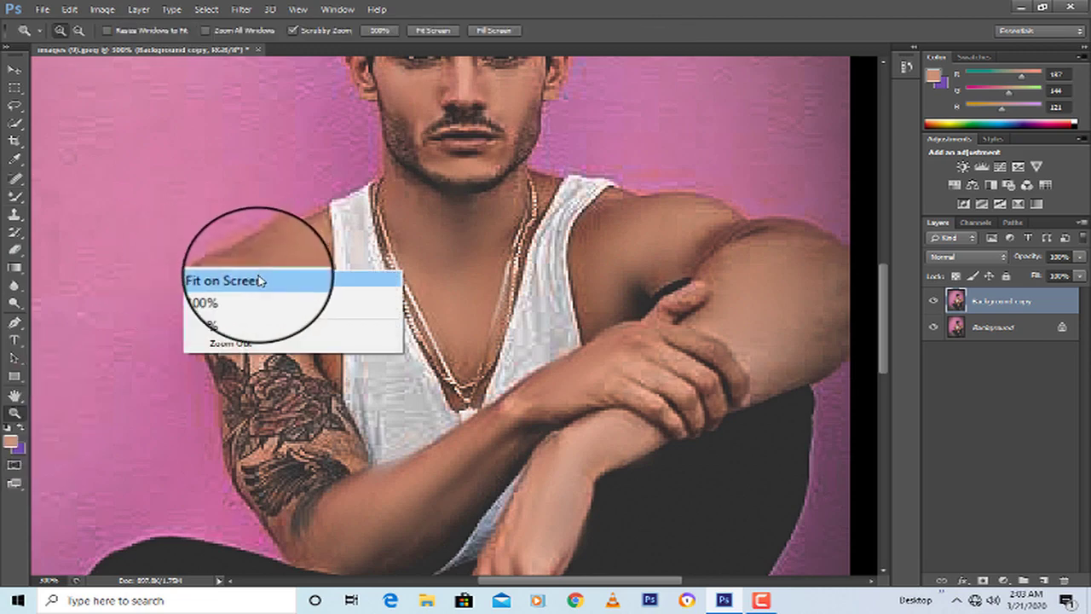
left_click(256, 284)
right_click(282, 191)
left_click(282, 280)
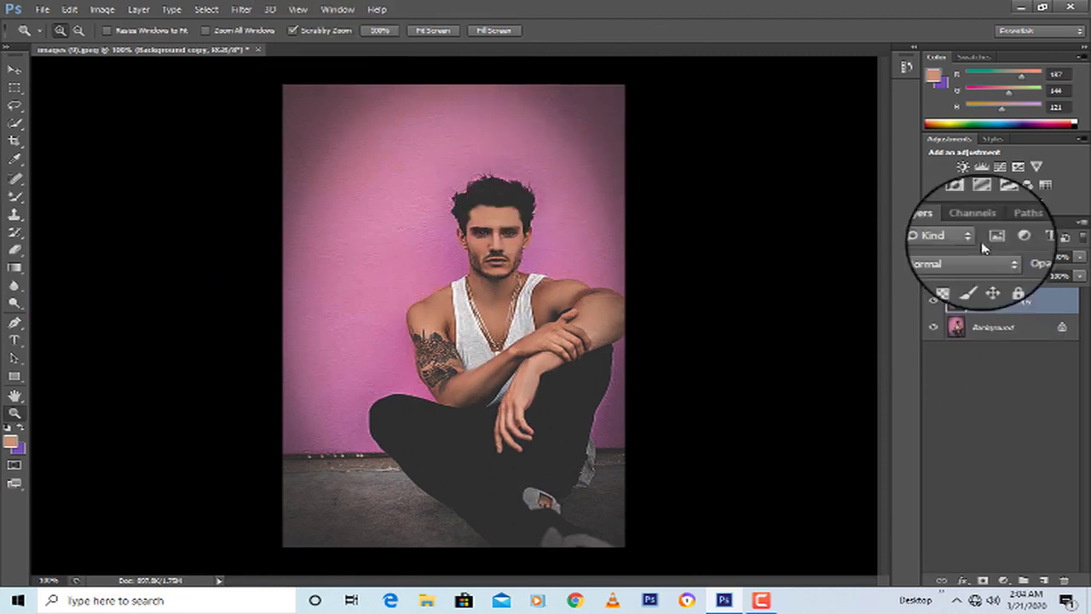
left_click(1045, 185)
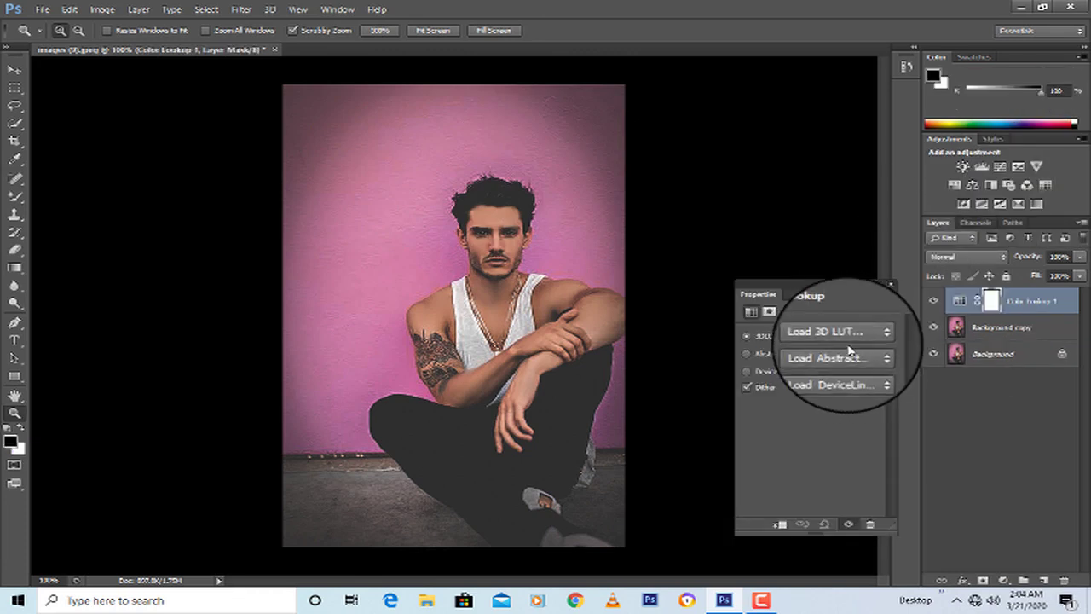
left_click(842, 336)
scroll(848, 12, "up", 2)
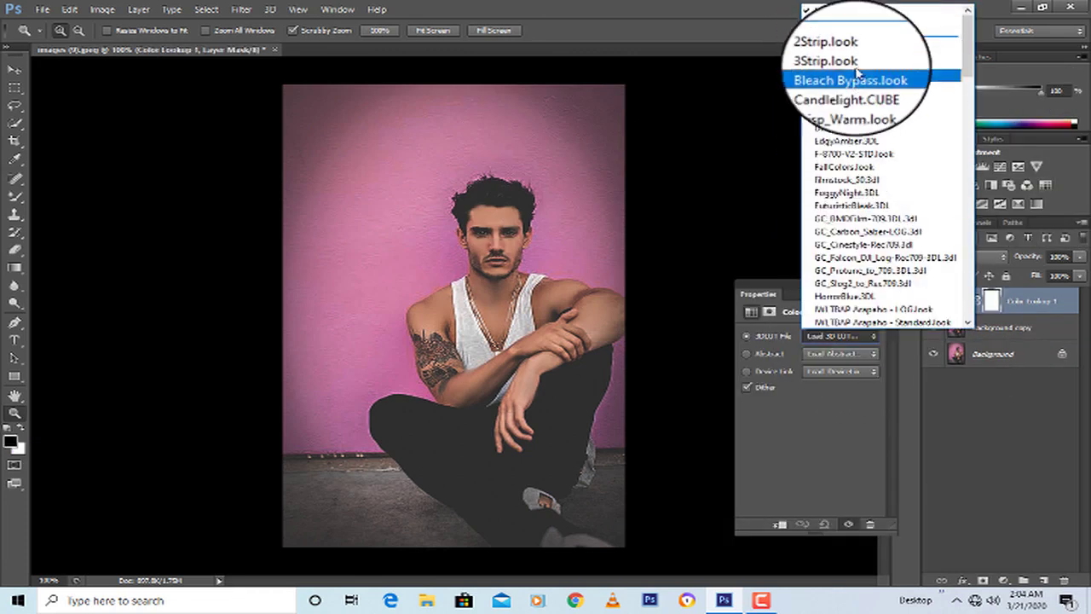
left_click(839, 79)
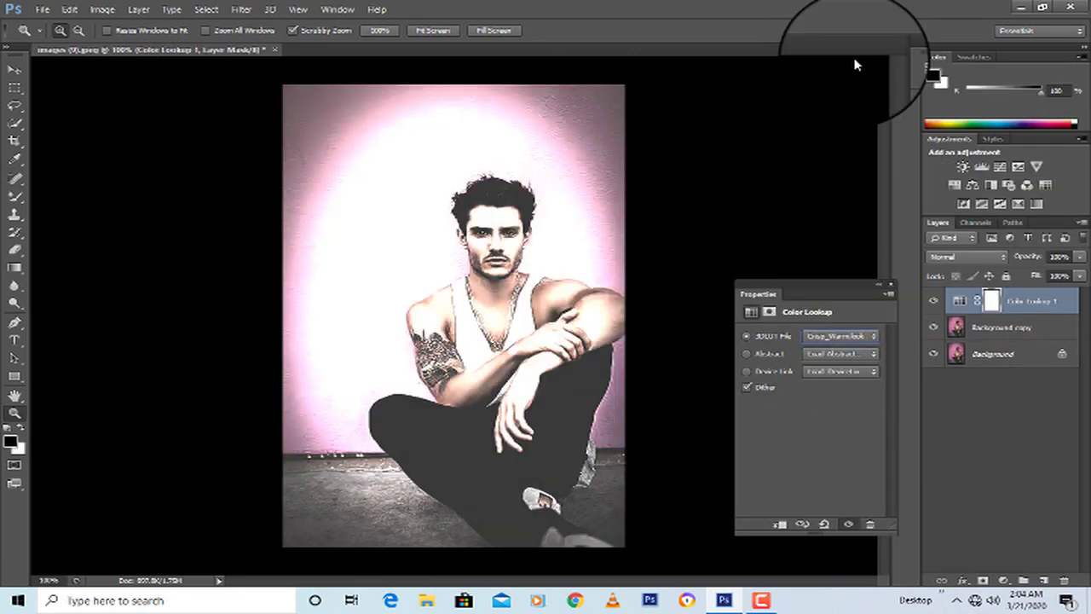
key("Down")
key("Down")
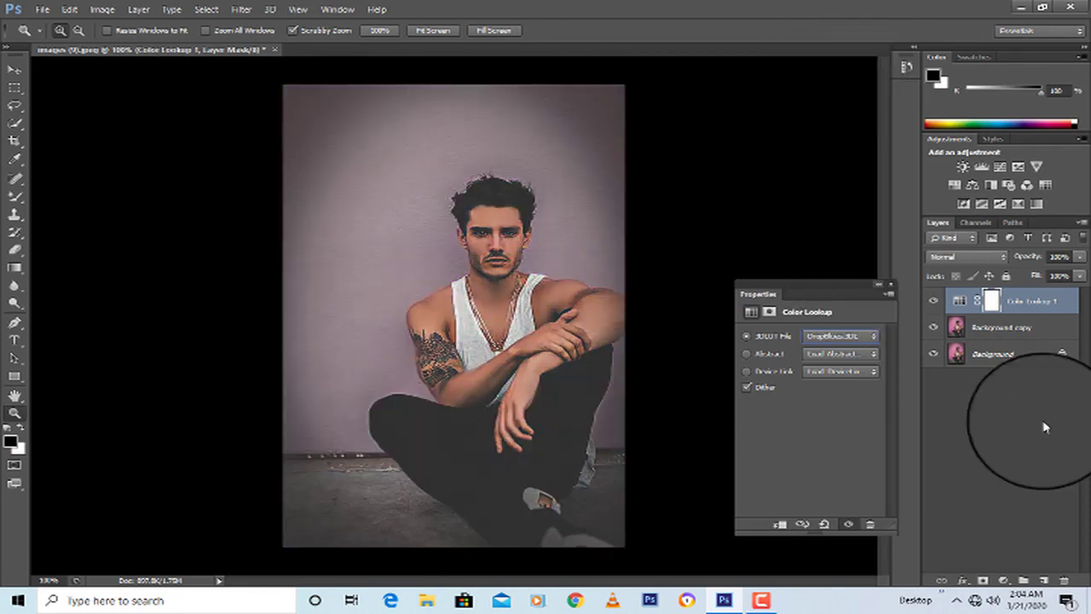
left_click(889, 283)
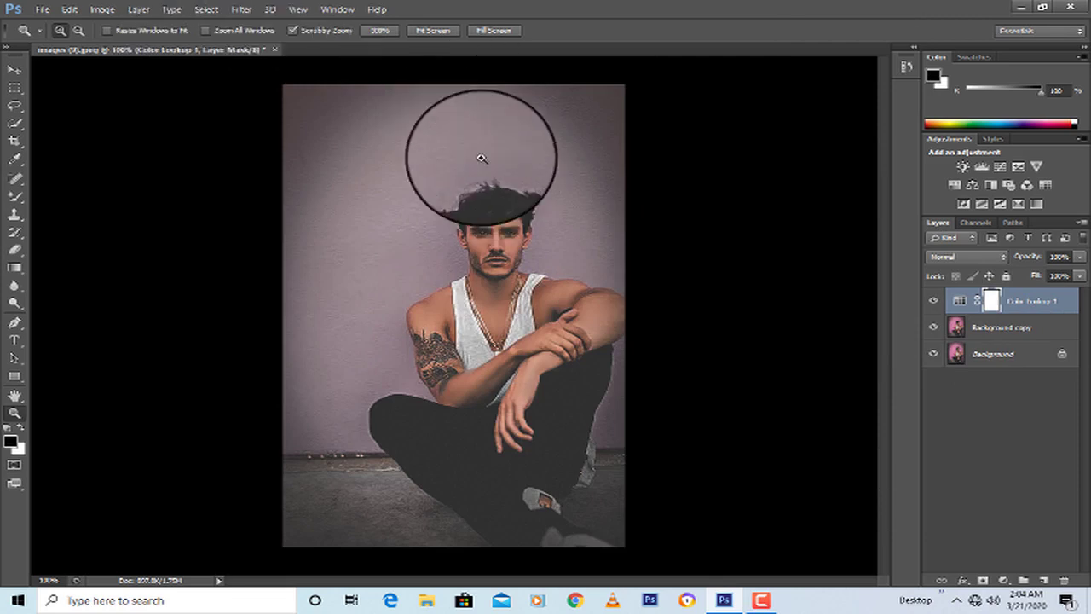
- Try to reshape the hair on the Background layer with the Liquify filter, using brush sizes 50 to 70
left_click(963, 353)
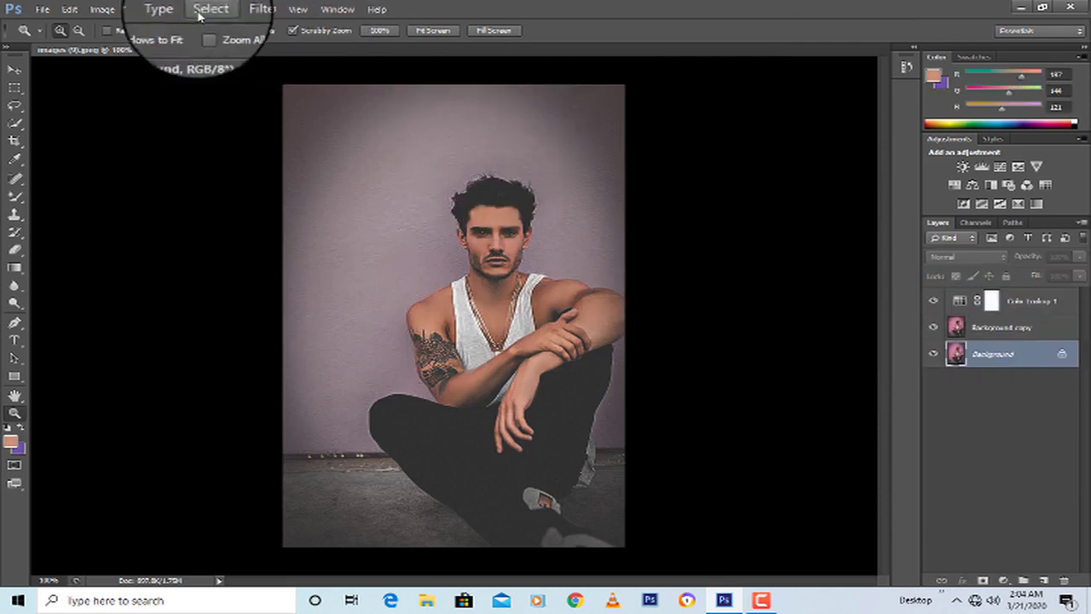
left_click(270, 9)
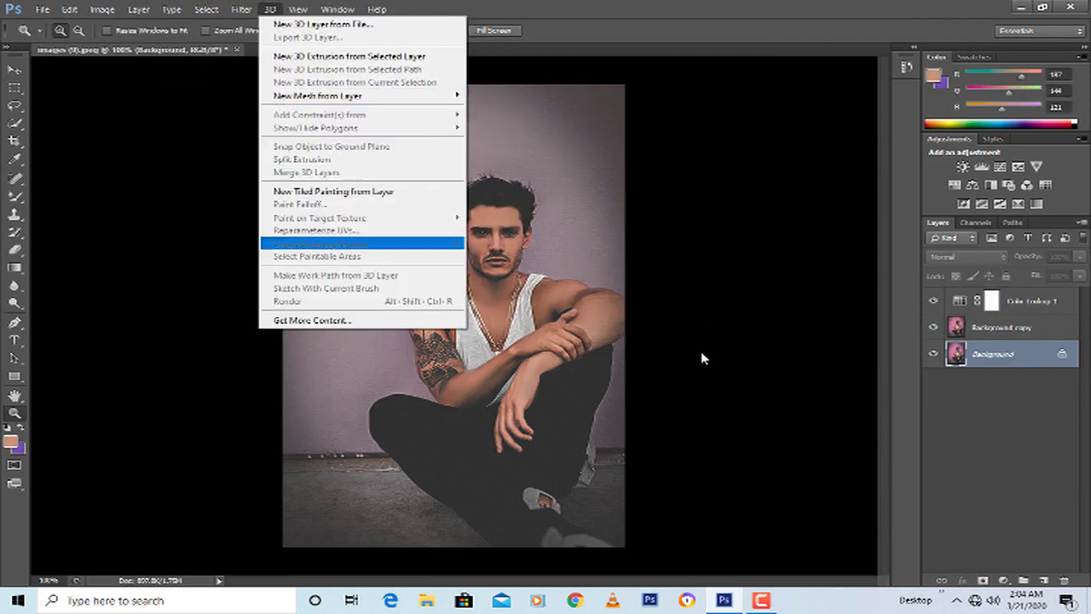
mouse_move(206, 9)
mouse_move(241, 9)
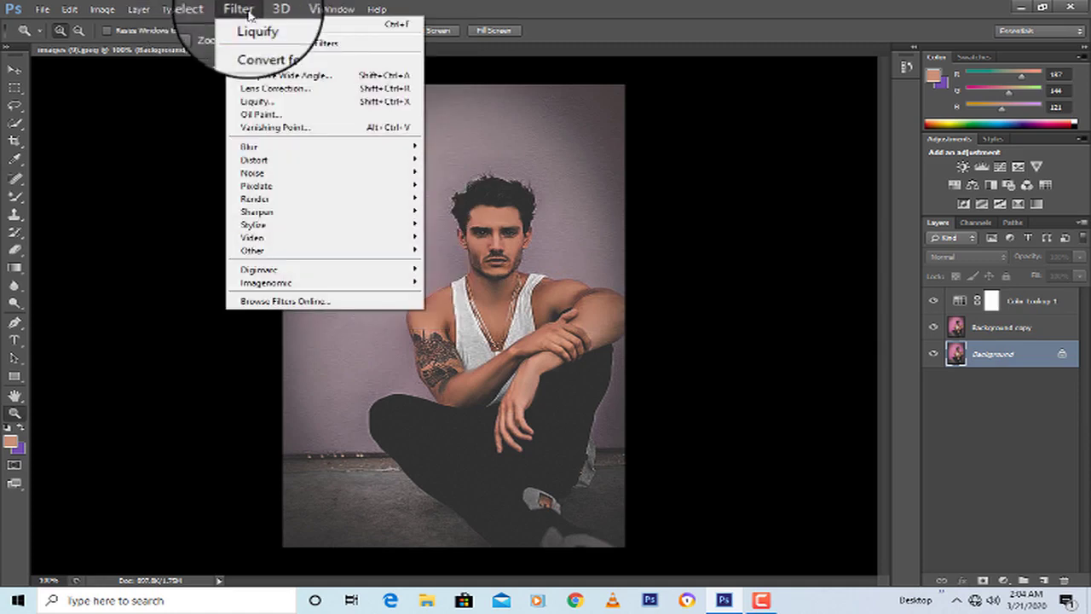
left_click(264, 101)
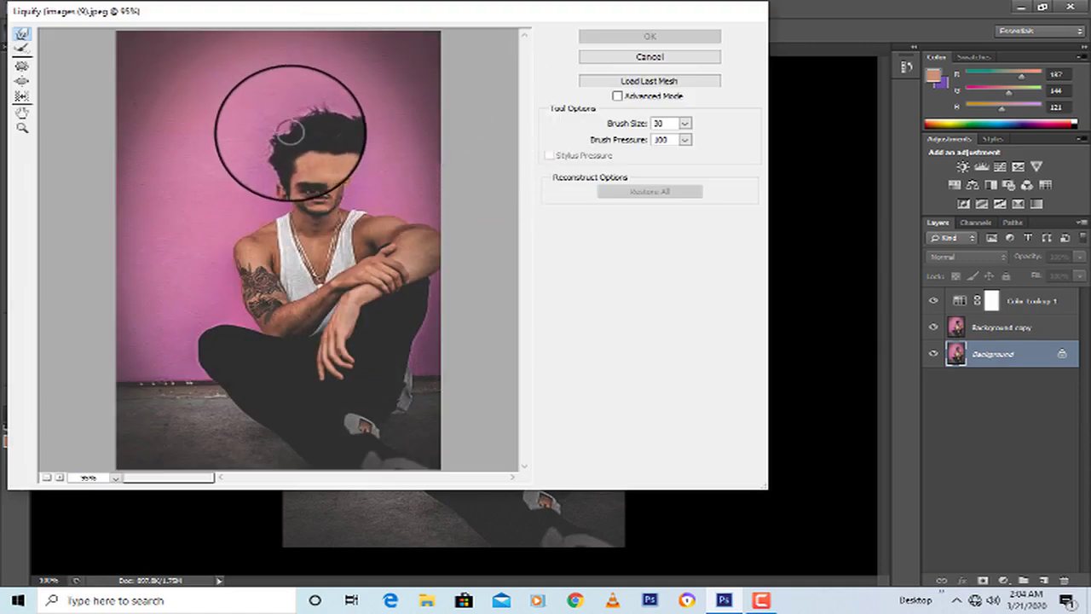
left_click_drag(287, 133, 274, 138)
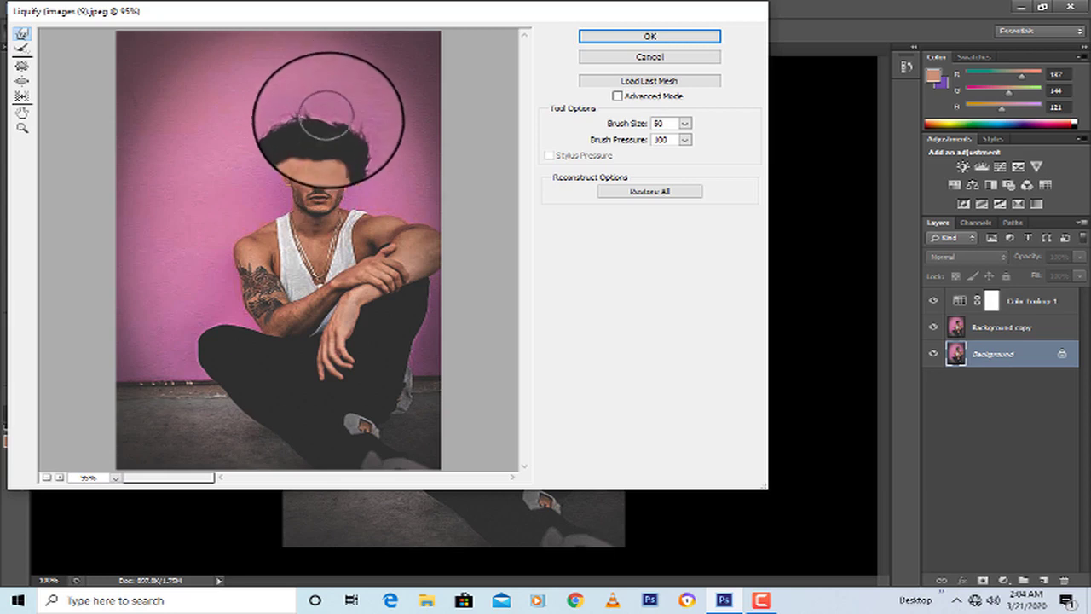
key("bracketleft")
key("bracketleft")
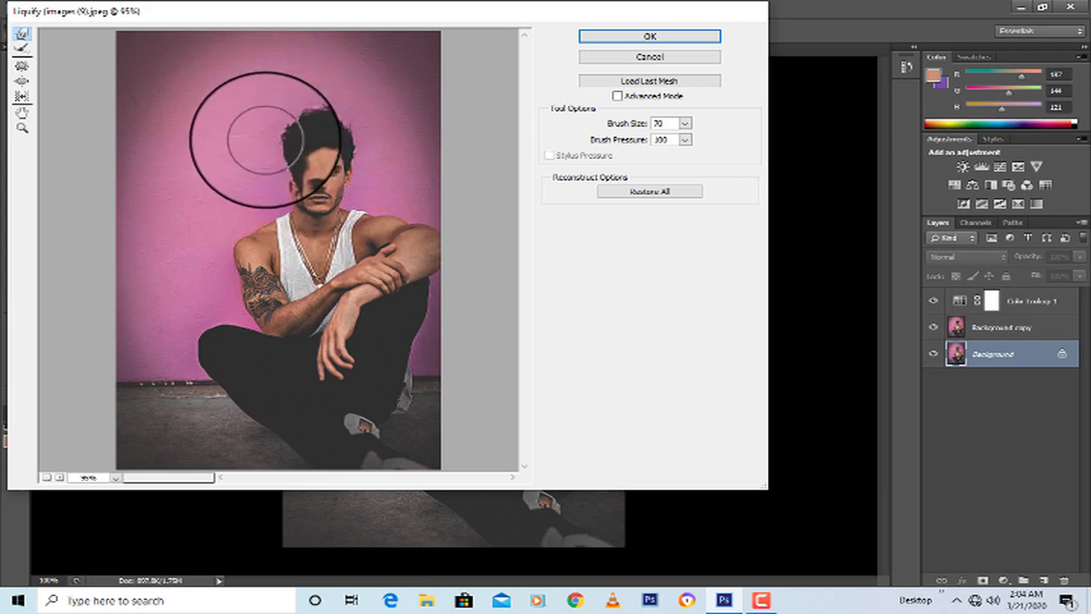
key("ctrl+z")
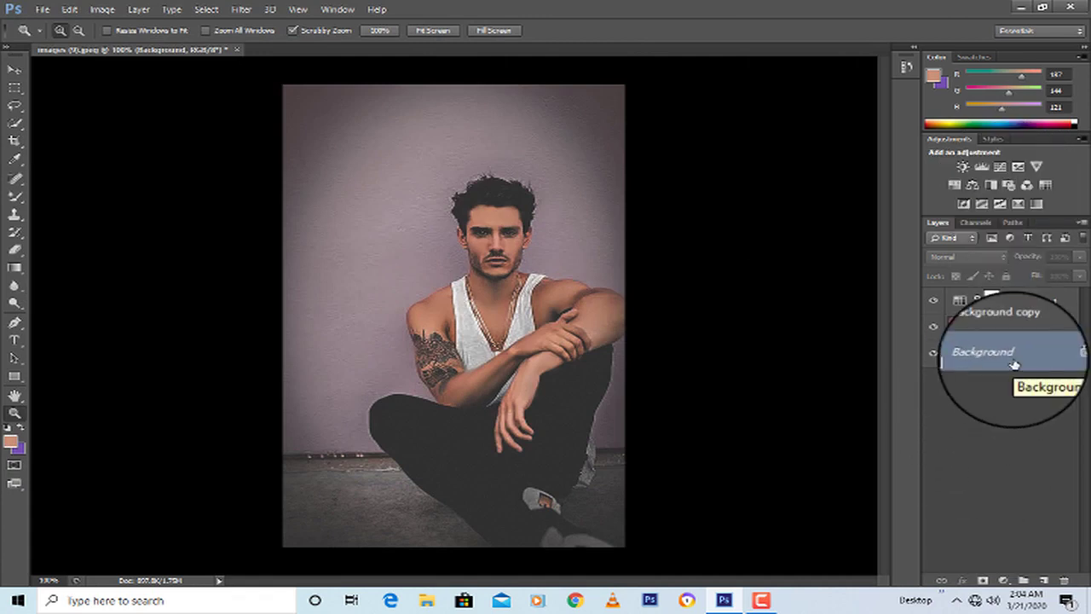
- Merge the retouched copy and the Color Lookup layer down into the Background layer
left_click(1007, 328)
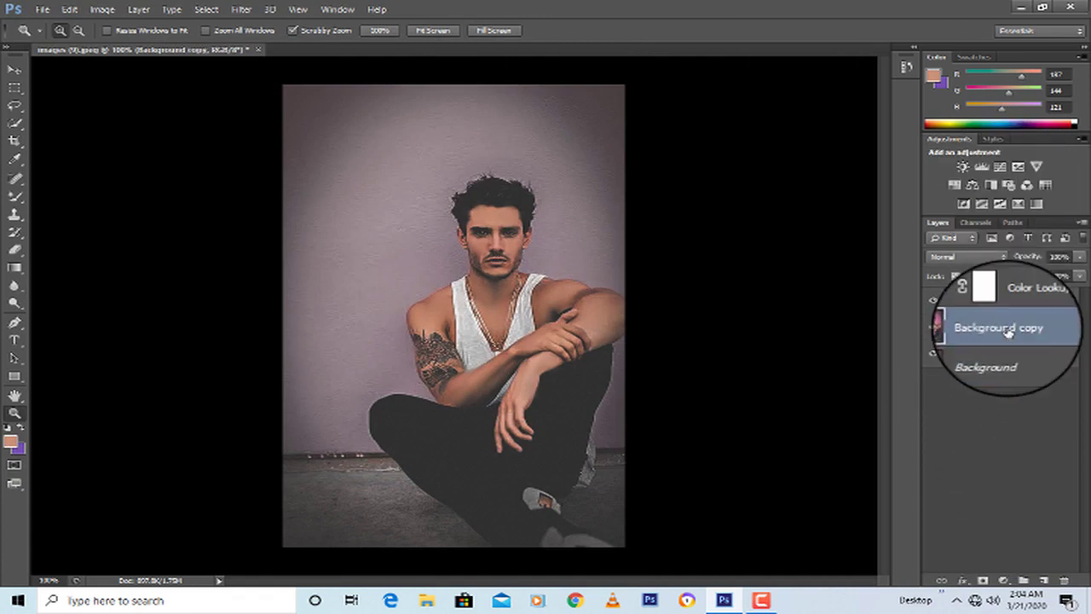
key("ctrl+e")
left_click(1007, 303)
key("ctrl+e")
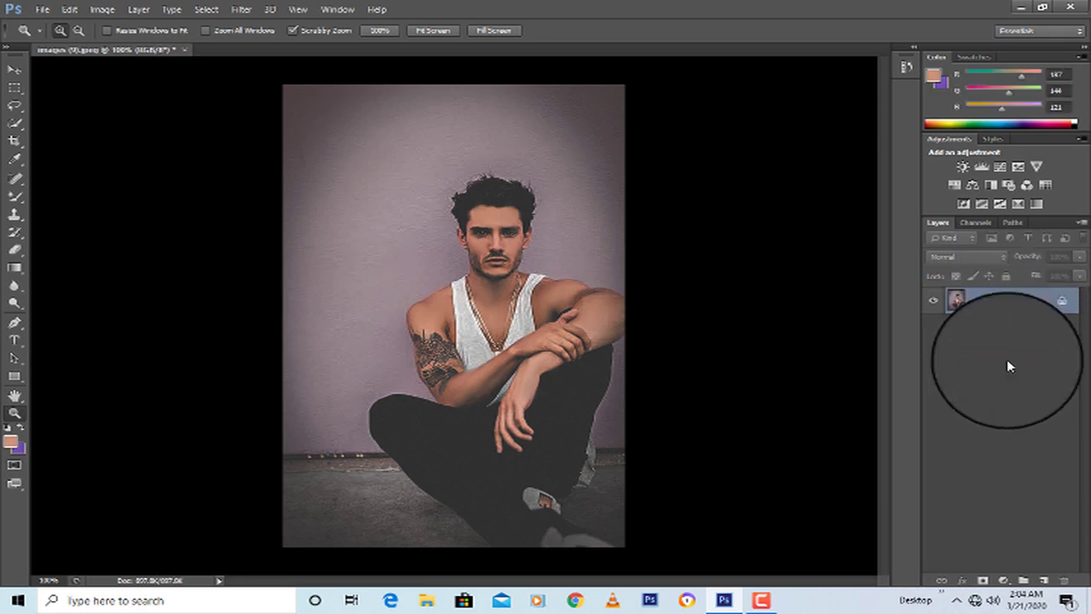
- Add a Gradient Fill layer above the Background, open its gradient for editing and move the editor clear of the portrait
left_click(1002, 581)
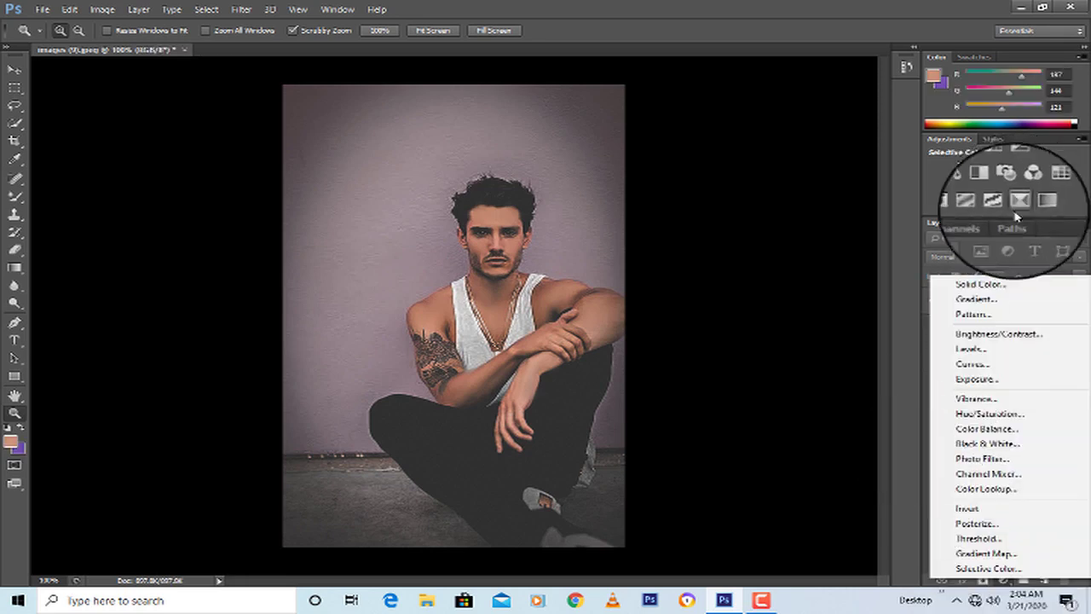
left_click(989, 302)
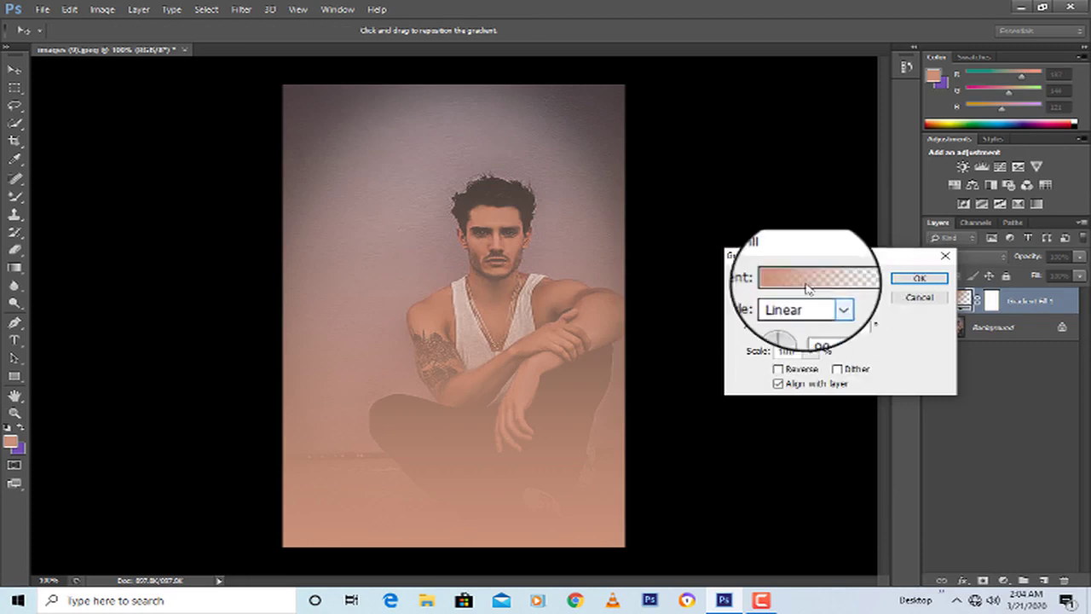
left_click(799, 283)
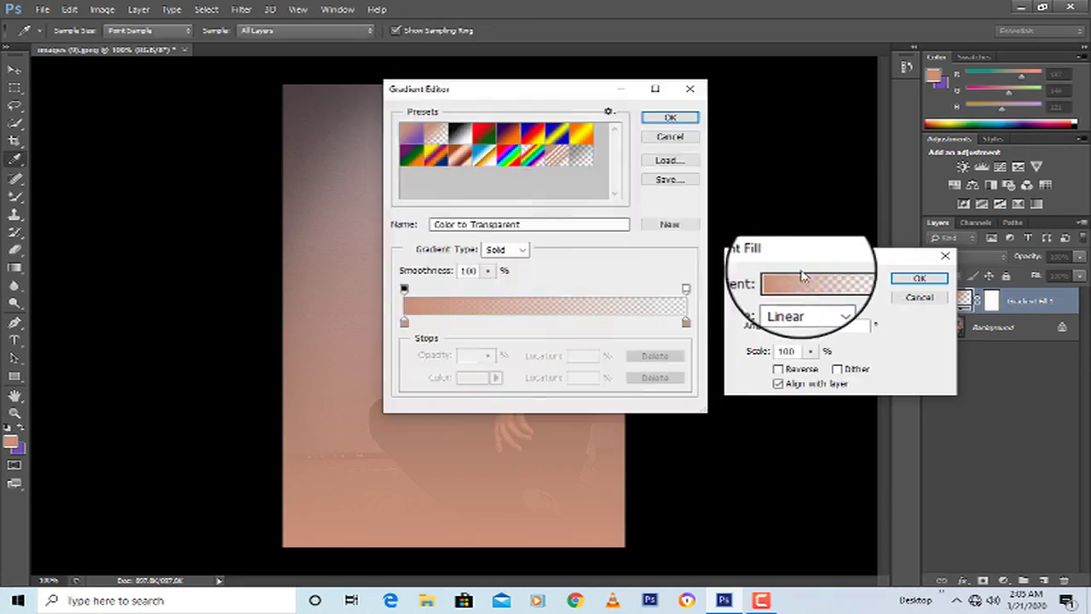
left_click(404, 322)
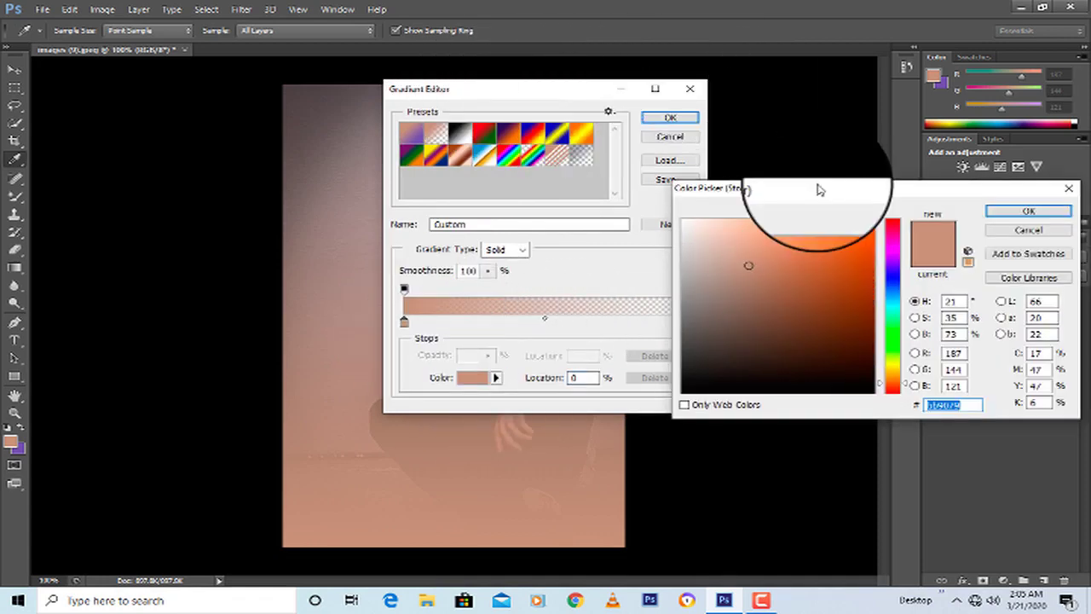
left_click(1028, 210)
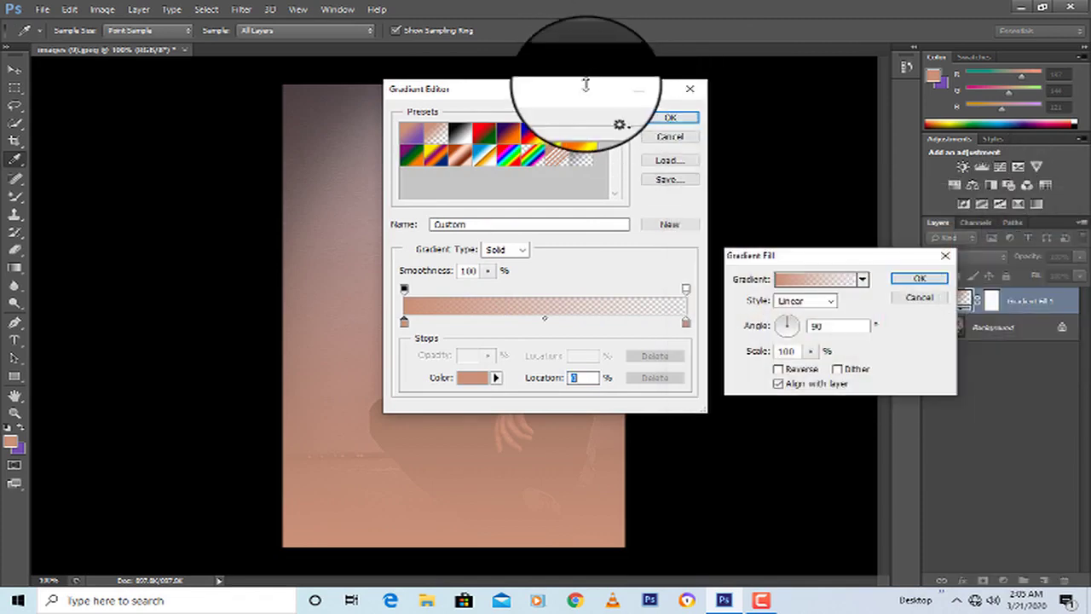
left_click_drag(586, 85, 833, 164)
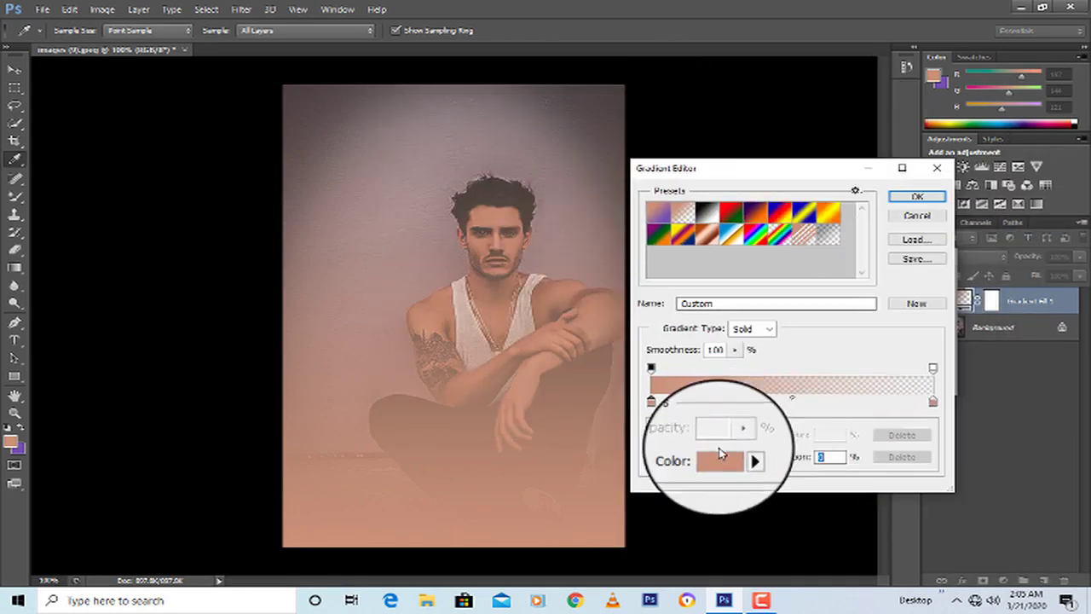
- Set the gradient's starting colour stop to teal #148e9c and confirm the linear gradient fill
left_click(720, 454)
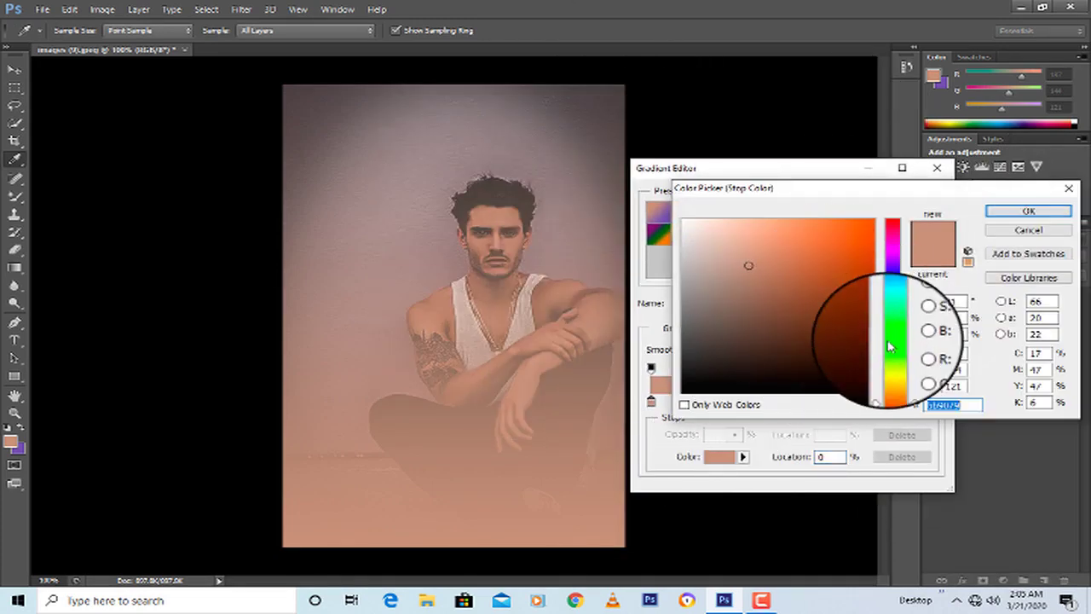
left_click(889, 345)
left_click(807, 291)
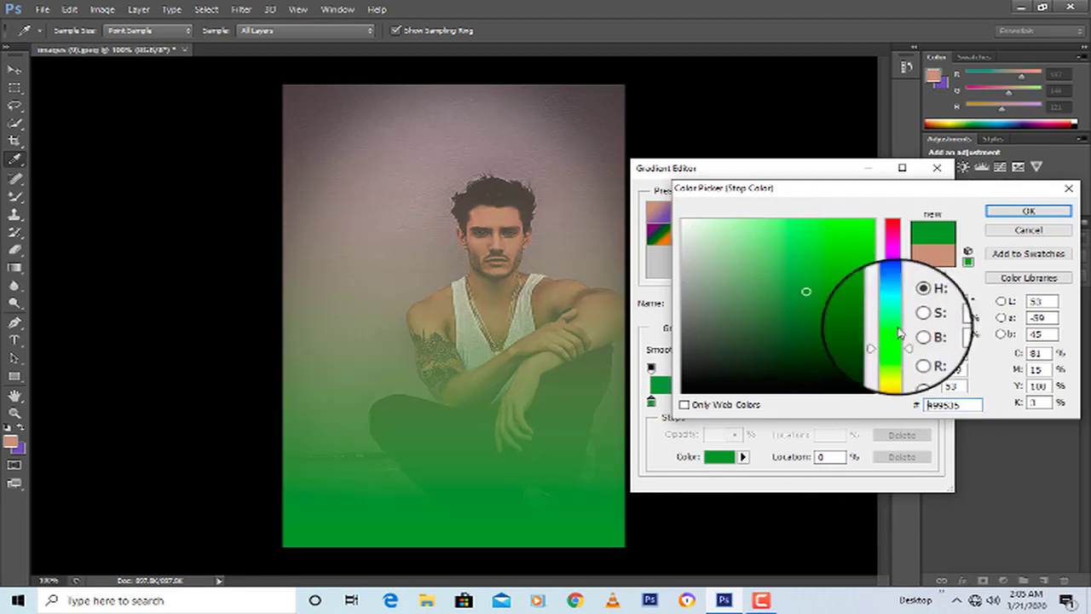
left_click(893, 303)
left_click(848, 286)
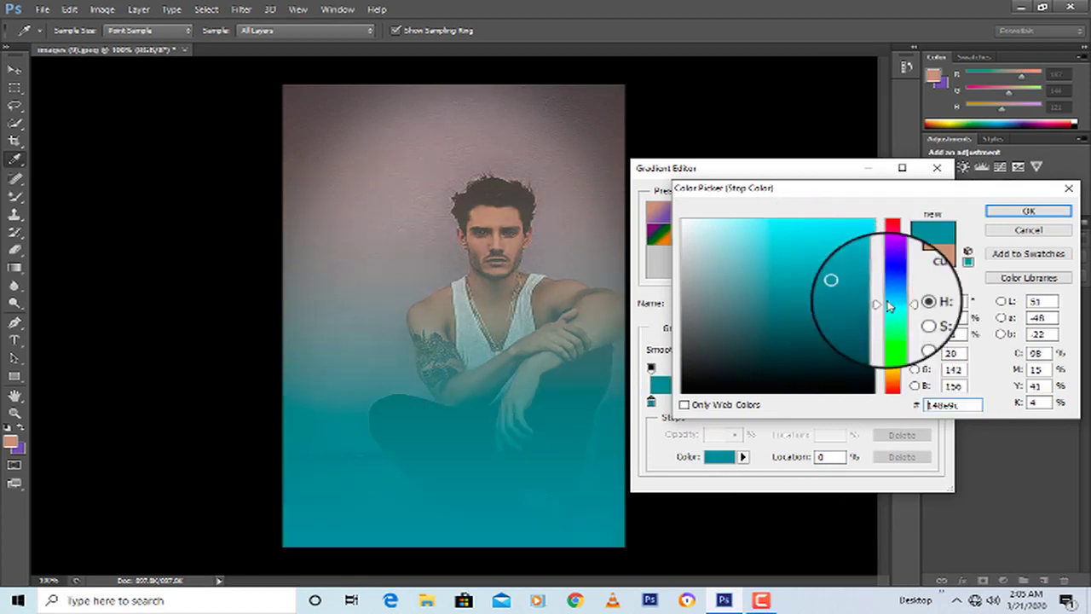
left_click(1029, 210)
left_click(908, 203)
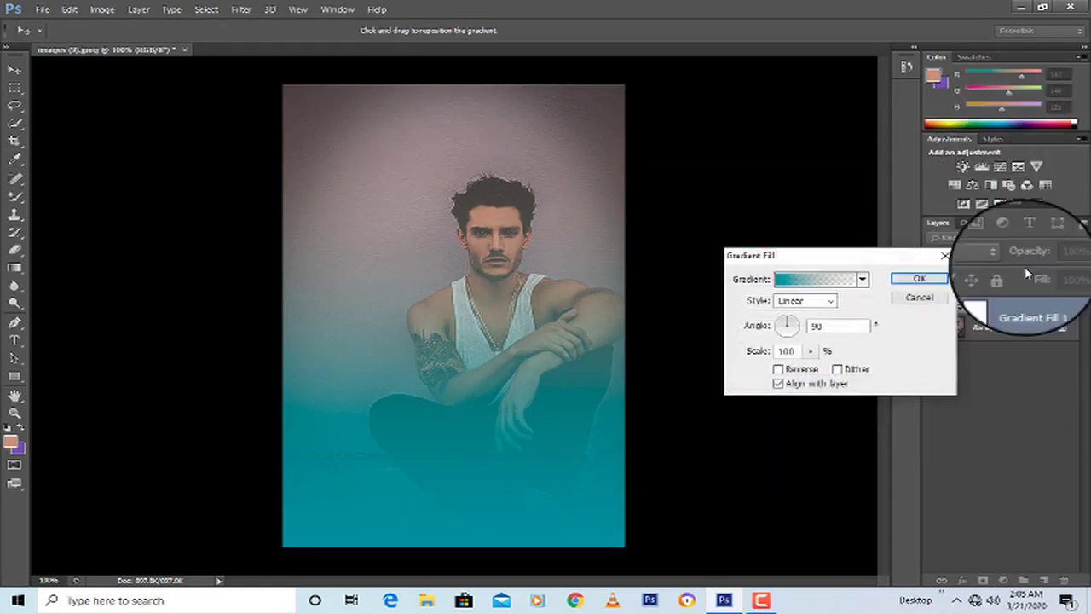
left_click(909, 281)
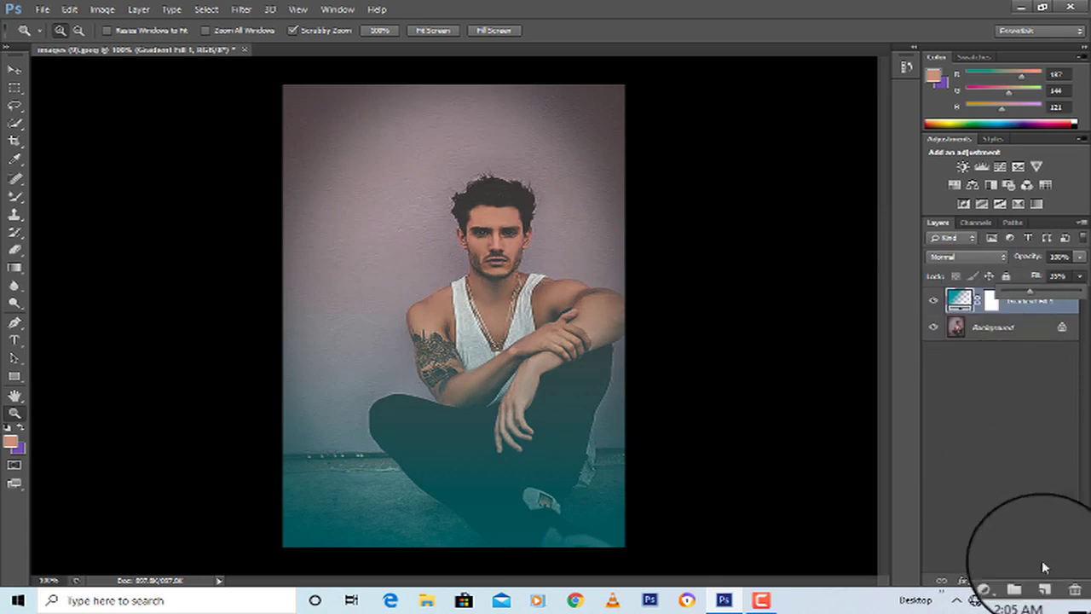
- Add a second Gradient Fill layer on top and set its angle to -90°
left_click(1003, 581)
left_click(991, 302)
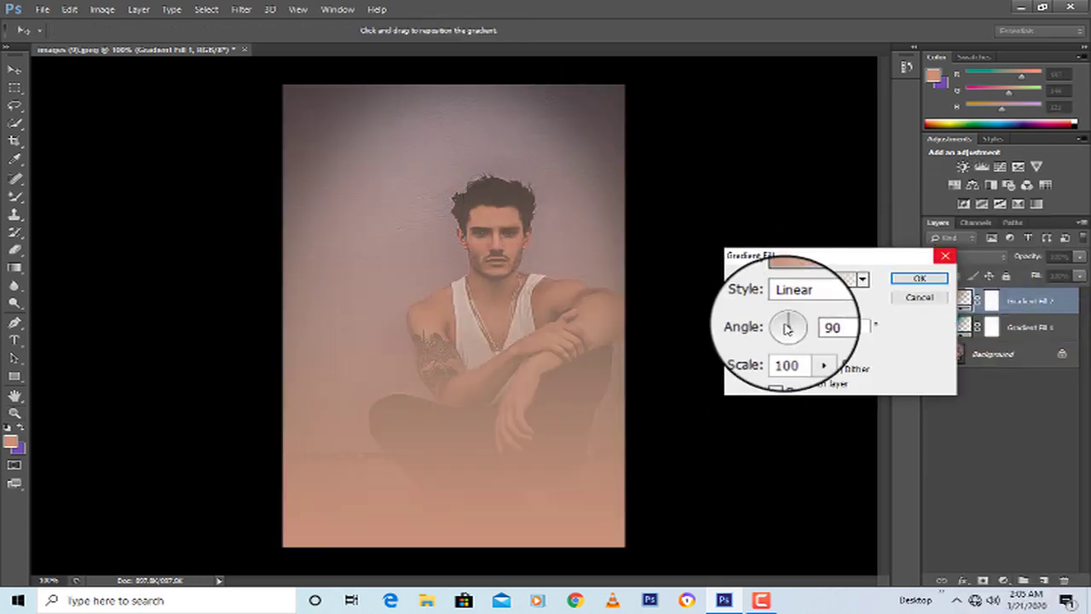
left_click_drag(790, 327, 793, 339)
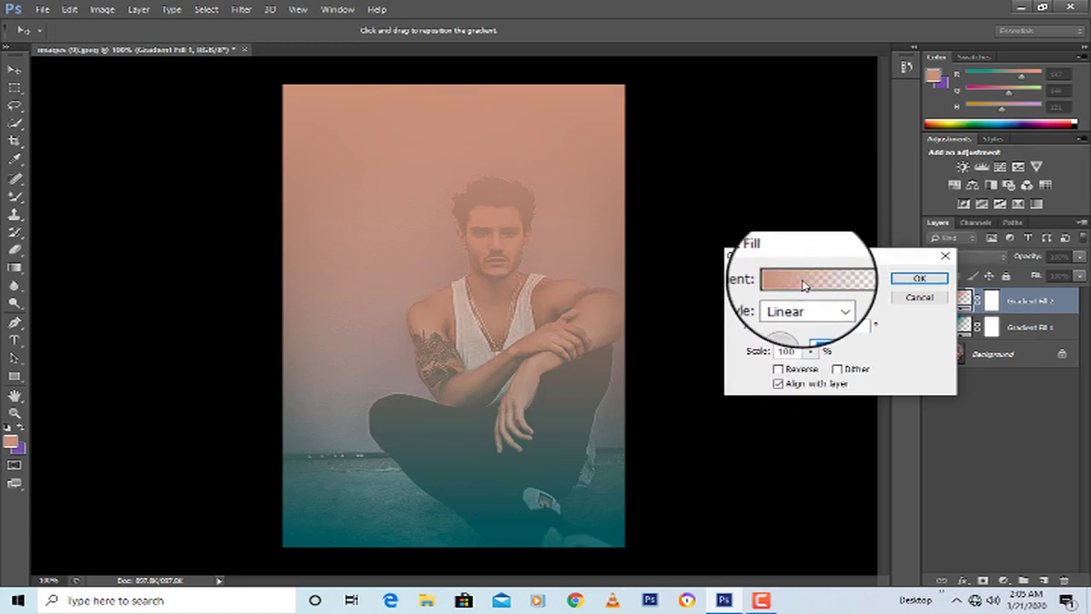
- Try orange, magenta and yellow for the second gradient's starting colour stop, settling on green #2bdfaa
left_click(831, 266)
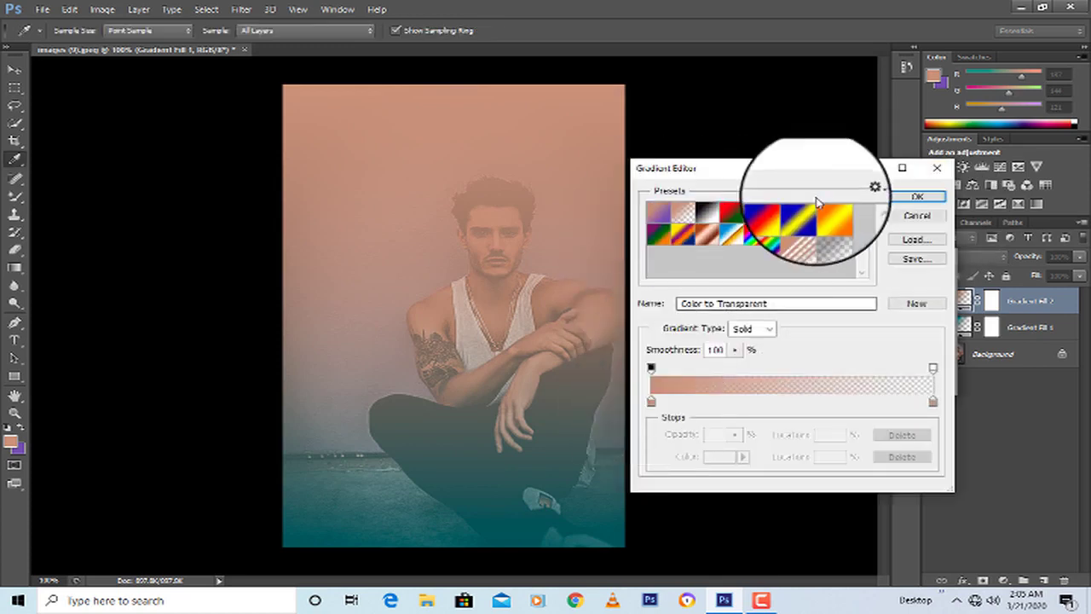
left_click(650, 400)
left_click(717, 460)
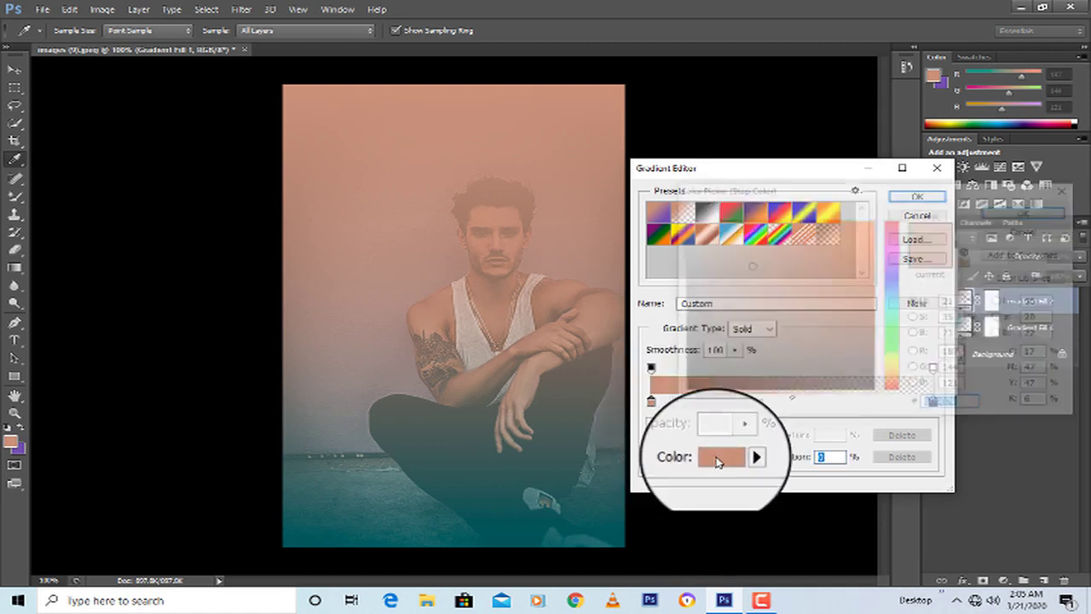
left_click(806, 271)
left_click(819, 254)
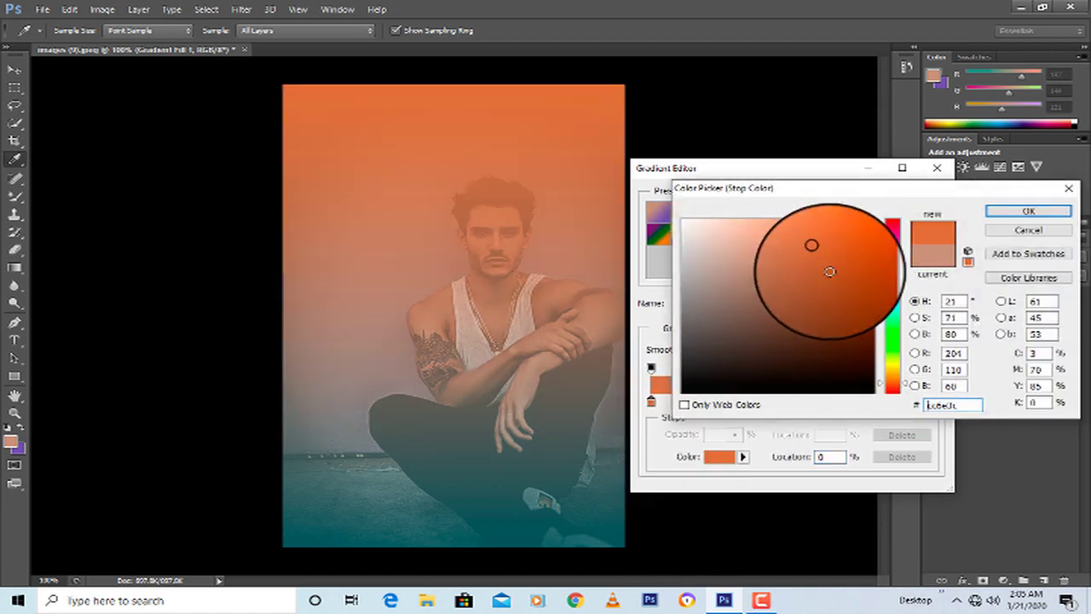
left_click(891, 256)
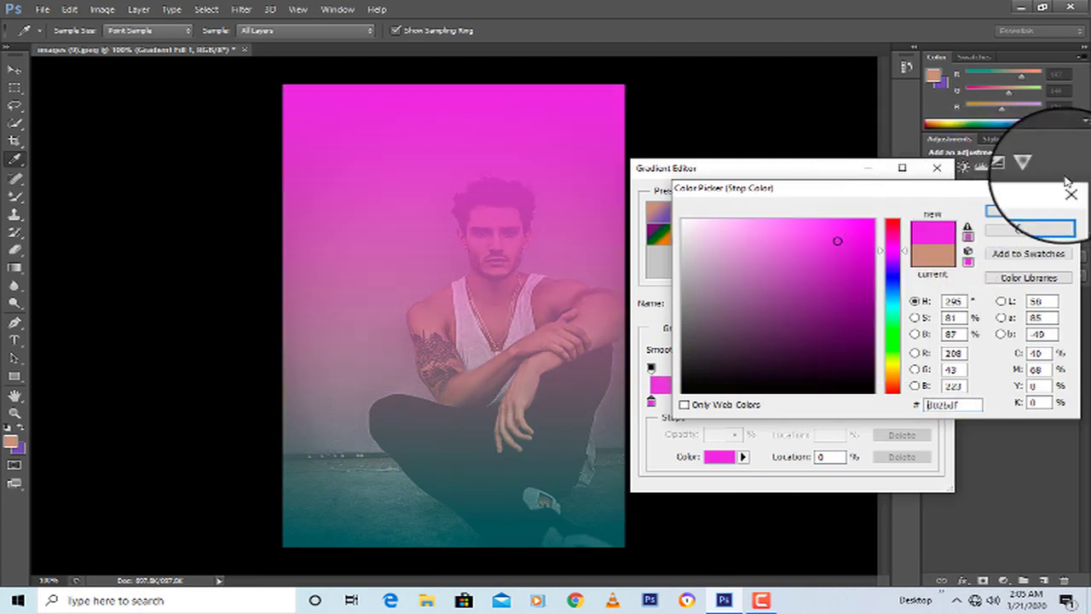
left_click_drag(897, 386, 896, 373)
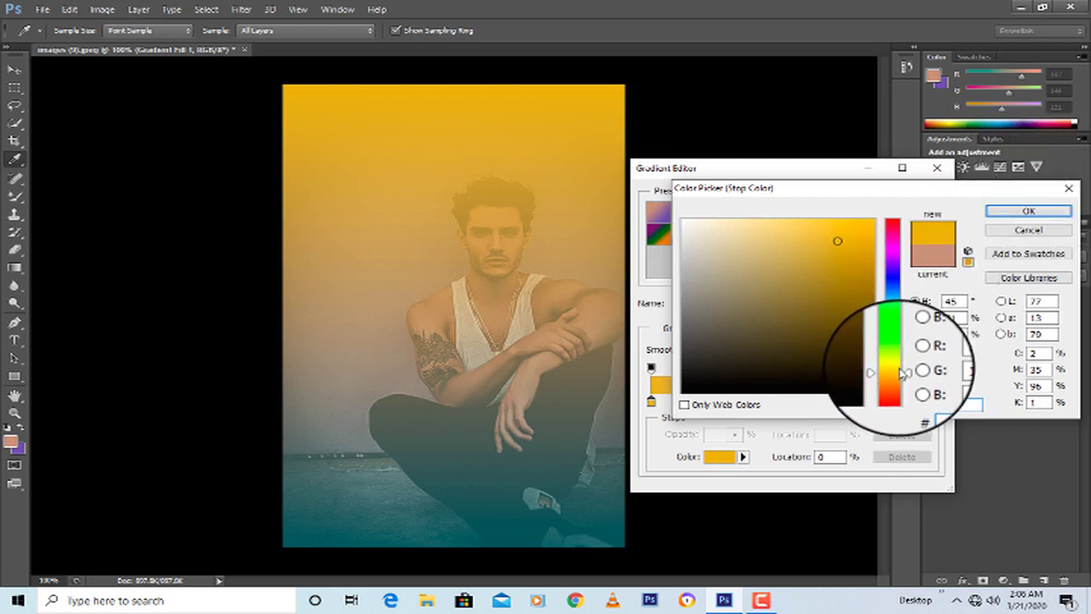
left_click_drag(896, 372, 897, 320)
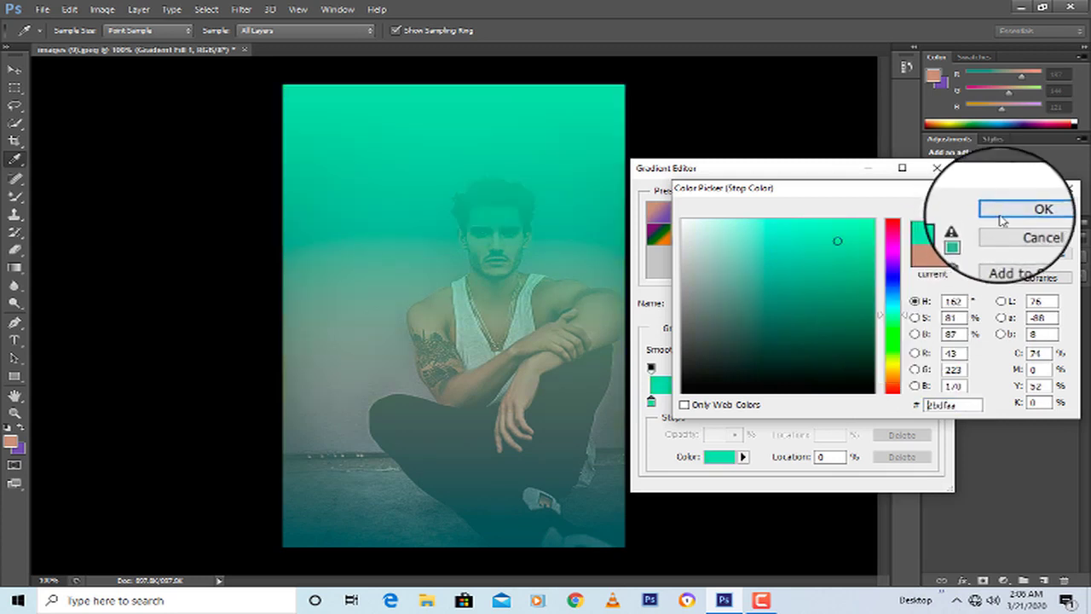
left_click(1028, 211)
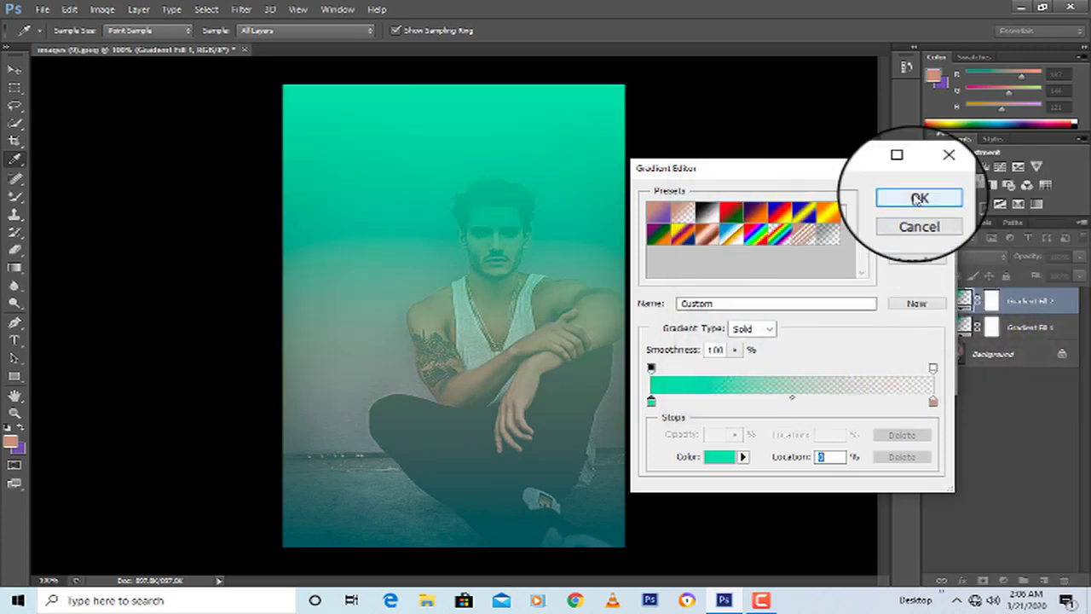
left_click(918, 199)
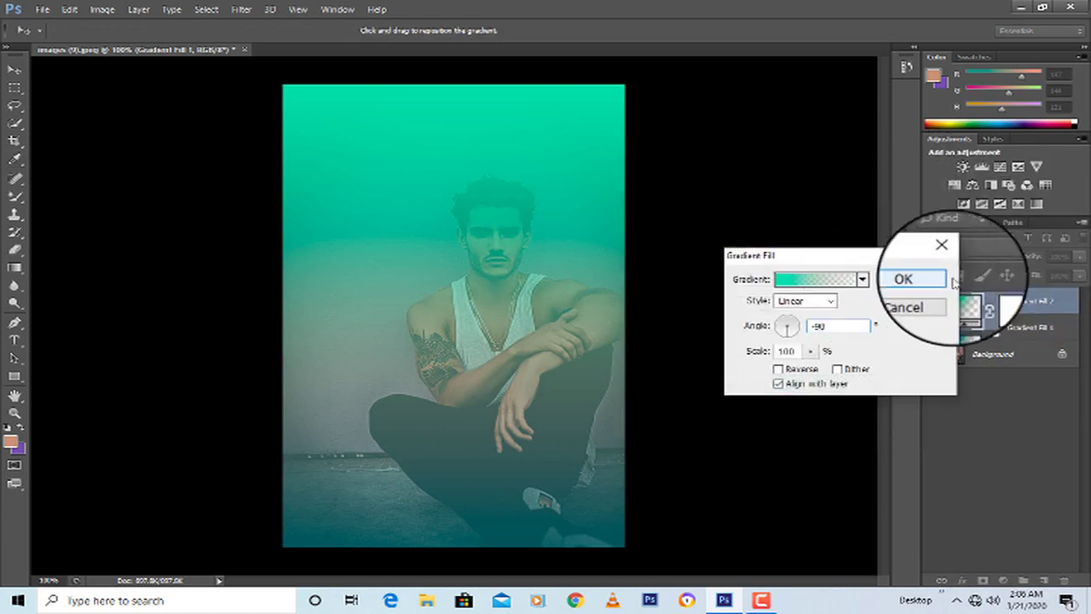
- Confirm the second gradient fill and lower its layer fill to 30%
left_click(919, 279)
left_click(1079, 273)
left_click_drag(1076, 291, 1030, 293)
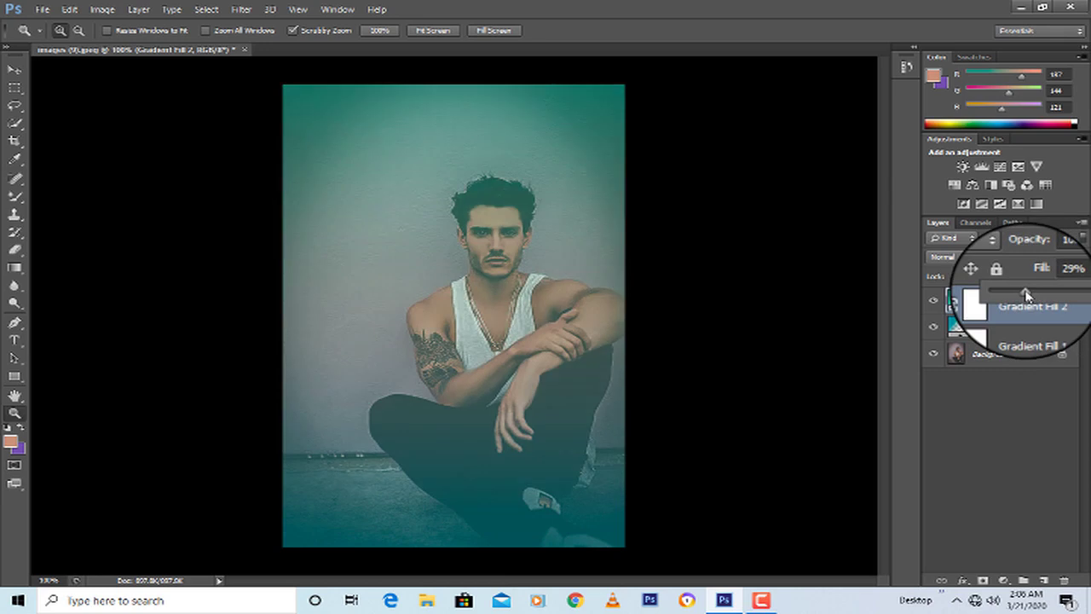
- Paint black with the Brush on the Gradient Fill 2 mask over the man's face, chest and arms to clear the green tint
left_click(15, 195)
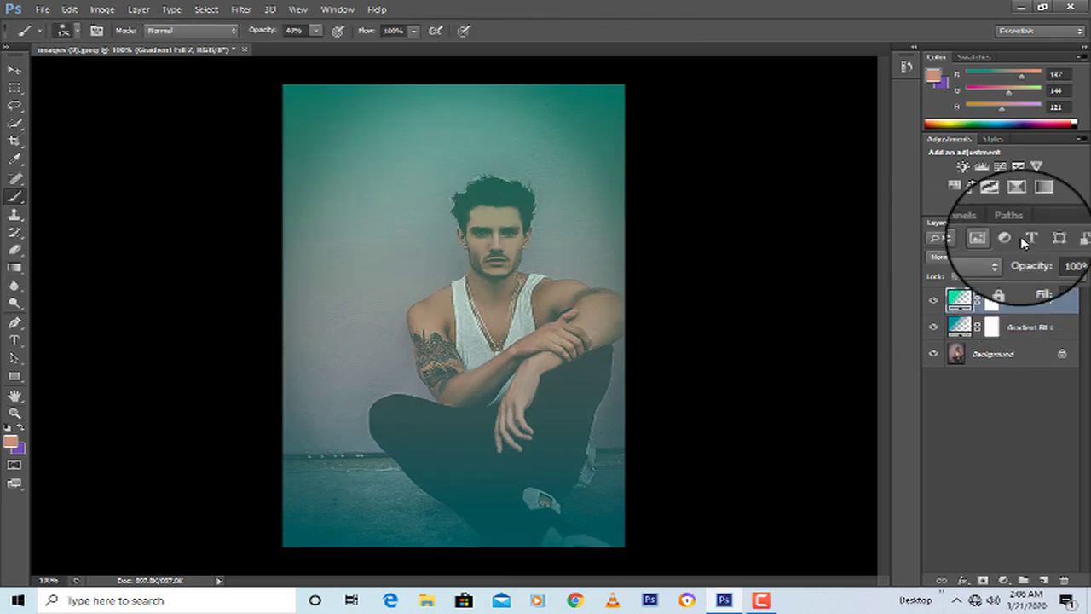
left_click(992, 300)
mouse_move(503, 217)
left_mouse_down()
mouse_move(498, 257)
mouse_move(500, 221)
mouse_move(561, 383)
mouse_move(484, 294)
mouse_move(512, 255)
left_mouse_up()
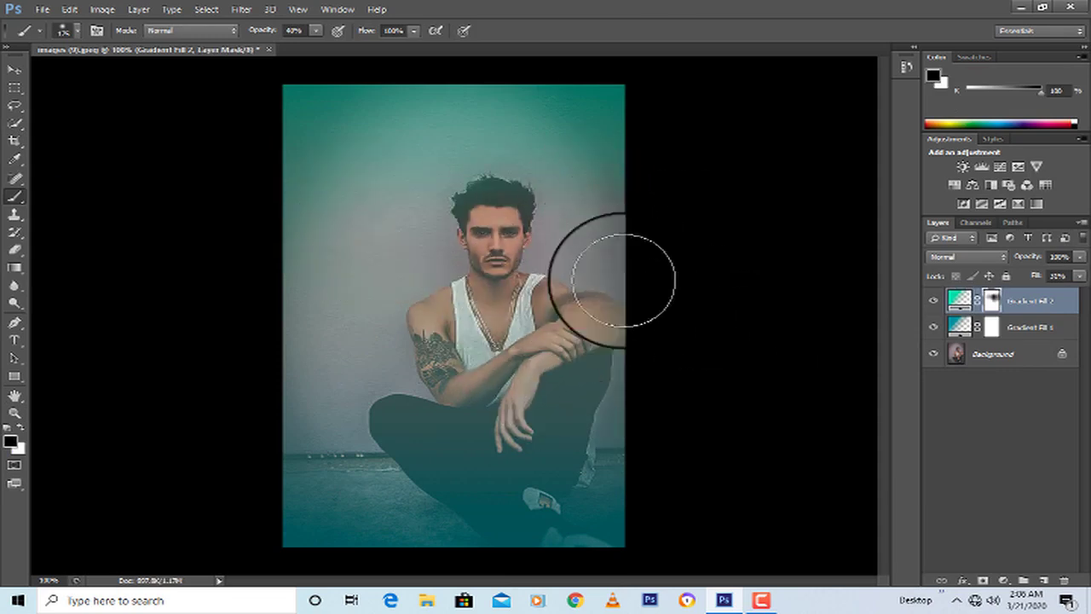
mouse_move(381, 269)
left_mouse_down()
mouse_move(585, 329)
mouse_move(572, 353)
mouse_move(585, 329)
mouse_move(551, 351)
left_mouse_up()
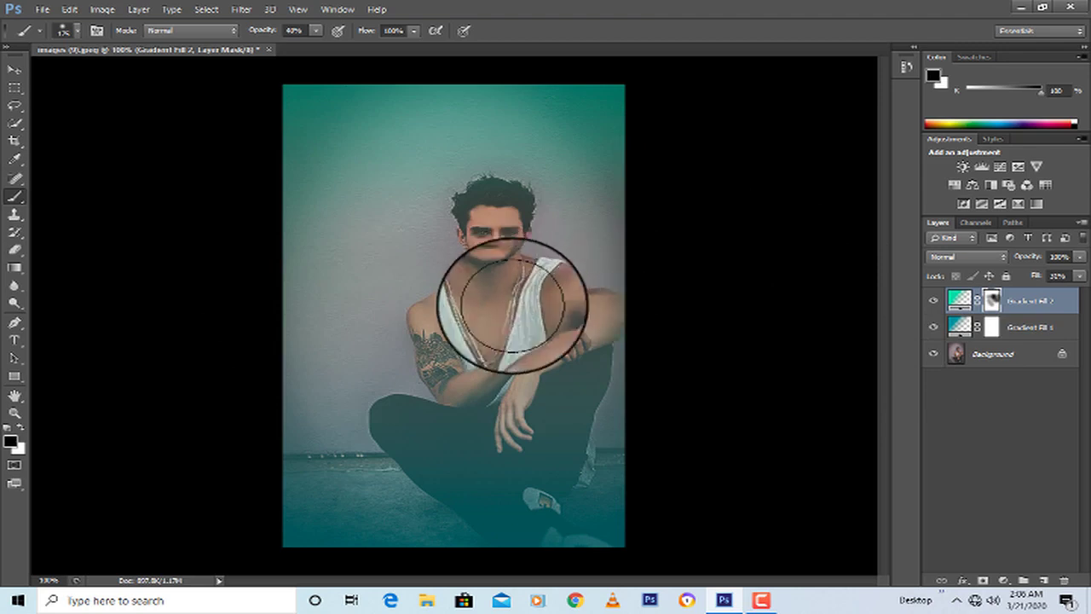
- Add a Photo Filter adjustment layer above the gradient fills and try its filter presets from Warming Filter (LBA) to Magenta
left_click(1009, 193)
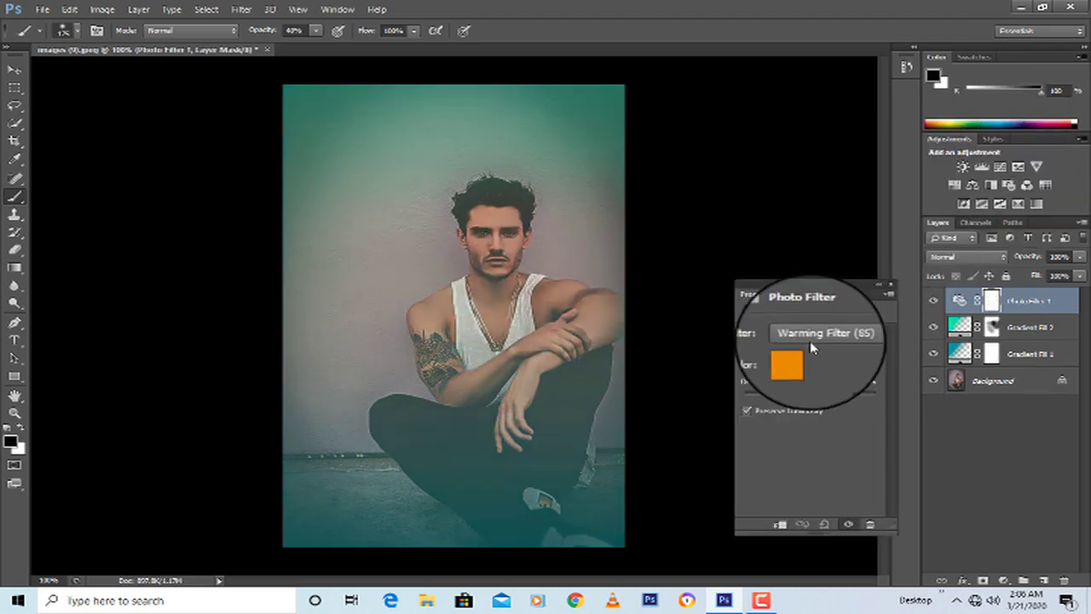
left_click(814, 341)
left_click(814, 352)
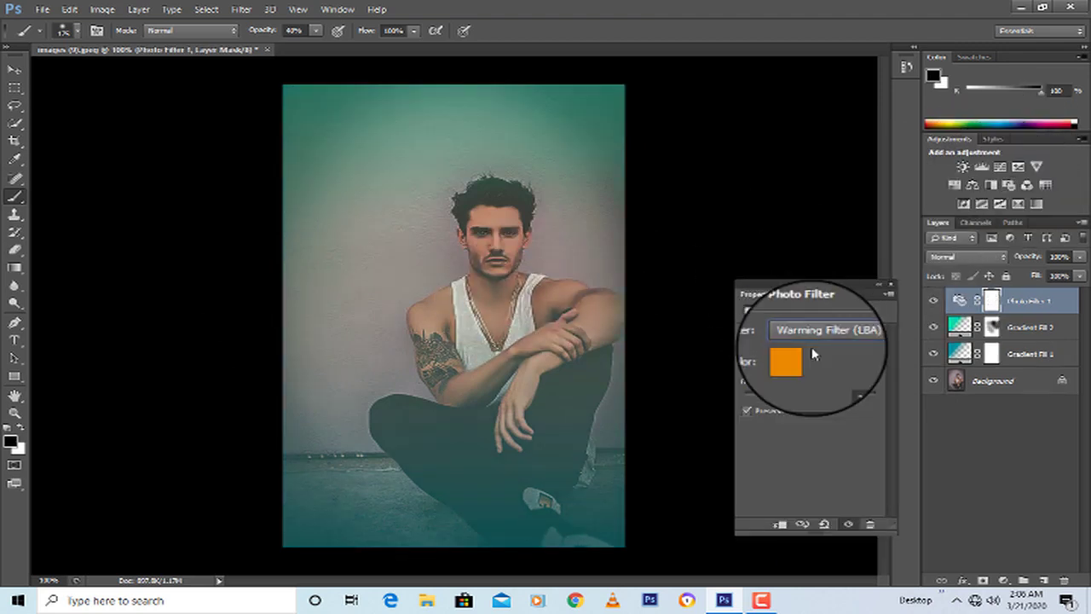
key("Down")
key("Down")
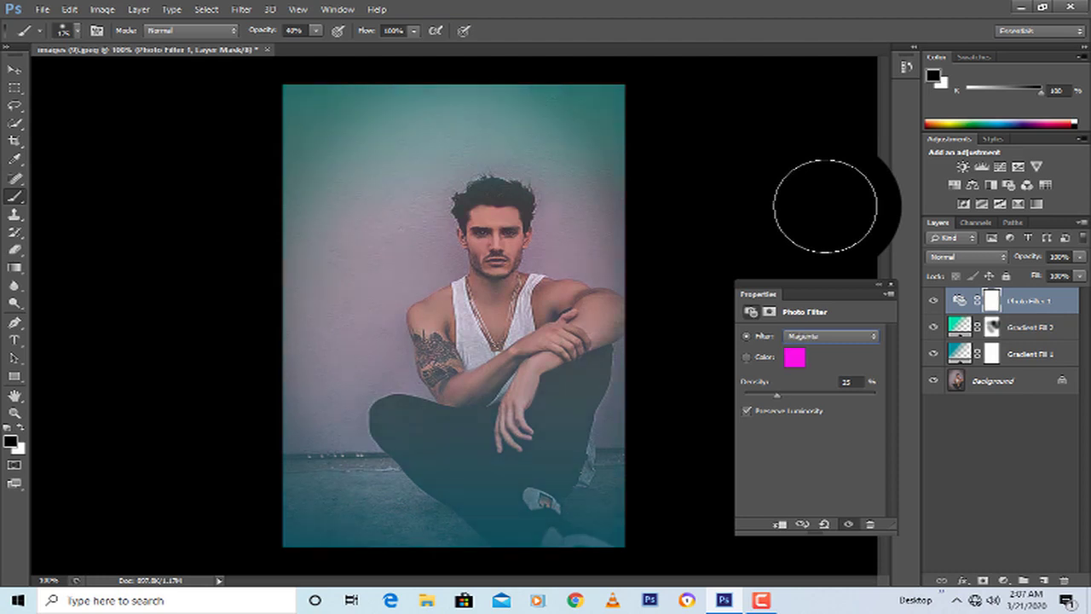
left_click(890, 285)
- Add a Selective Color adjustment layer and set its Greens to cyan -6, magenta +30 and yellow -100
left_click(1036, 203)
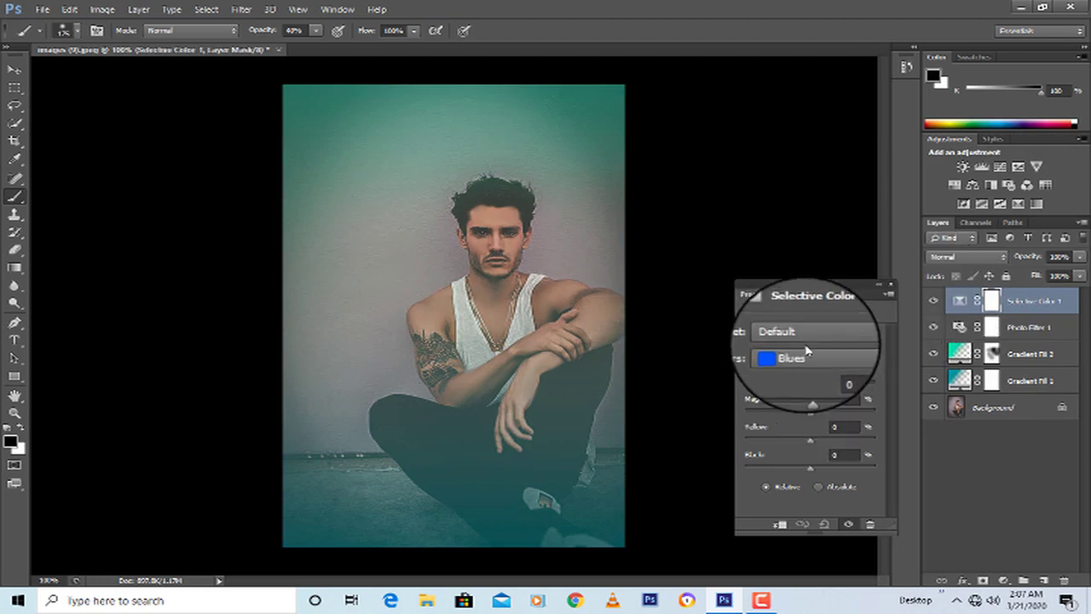
left_click(802, 358)
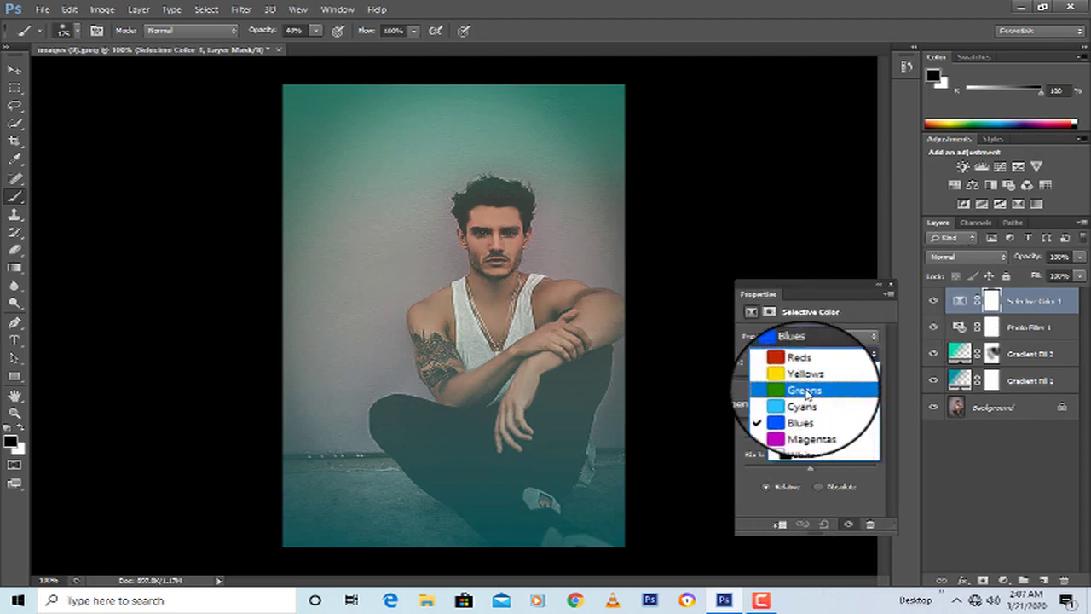
left_click(805, 392)
left_click_drag(810, 385, 590, 423)
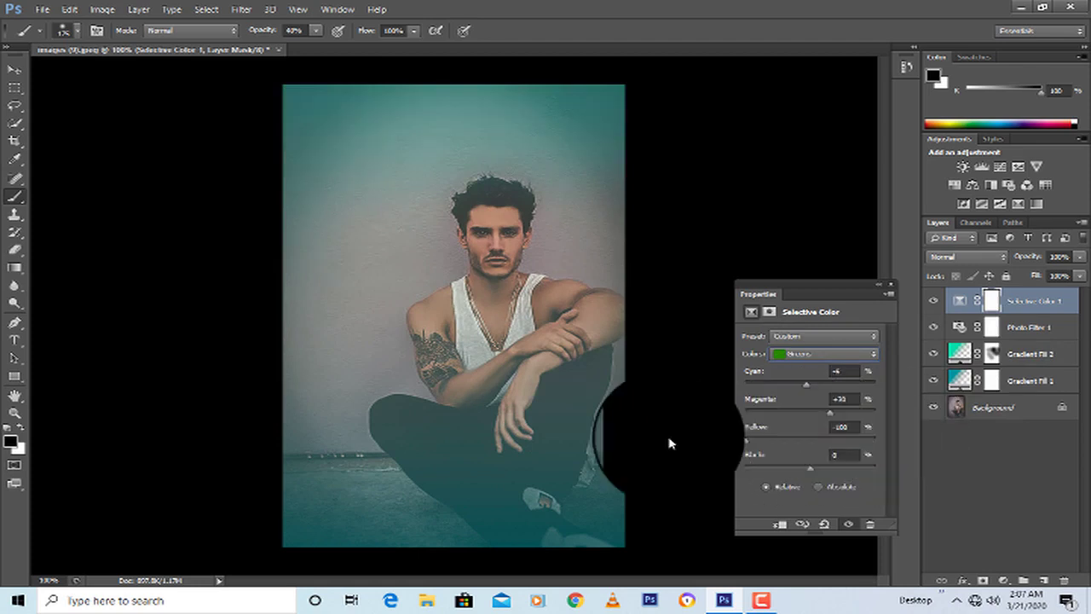
- Try shifting the cyan amount of the Blues in the Selective Color adjustment
left_click(818, 353)
left_click(801, 414)
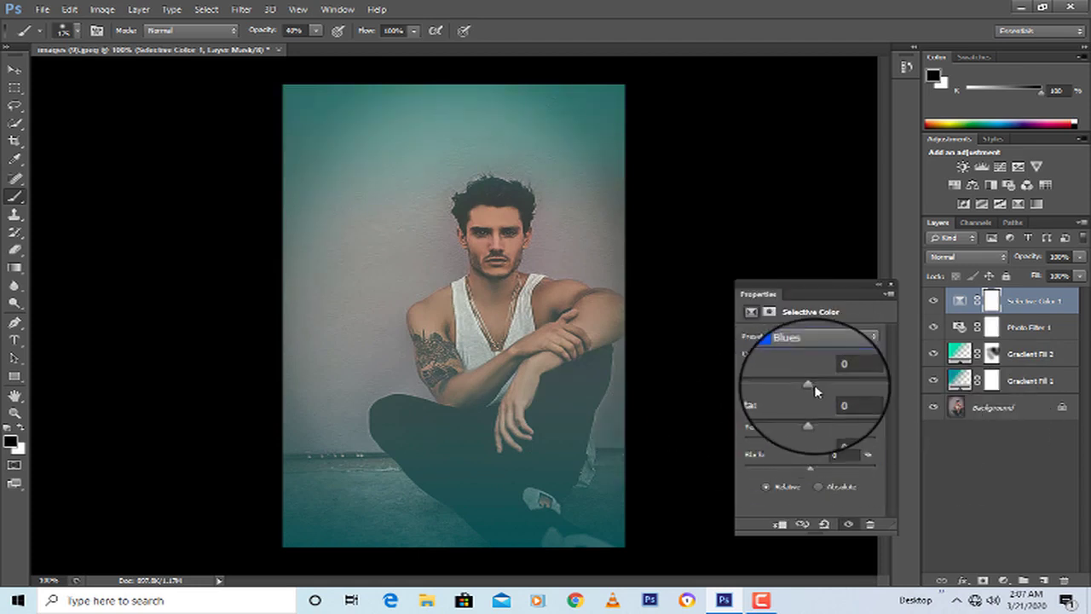
left_click_drag(814, 384, 625, 385)
left_click_drag(752, 384, 813, 397)
- Set the Reds of the Selective Color adjustment to cyan -30, magenta -29 and yellow -44
left_click(813, 363)
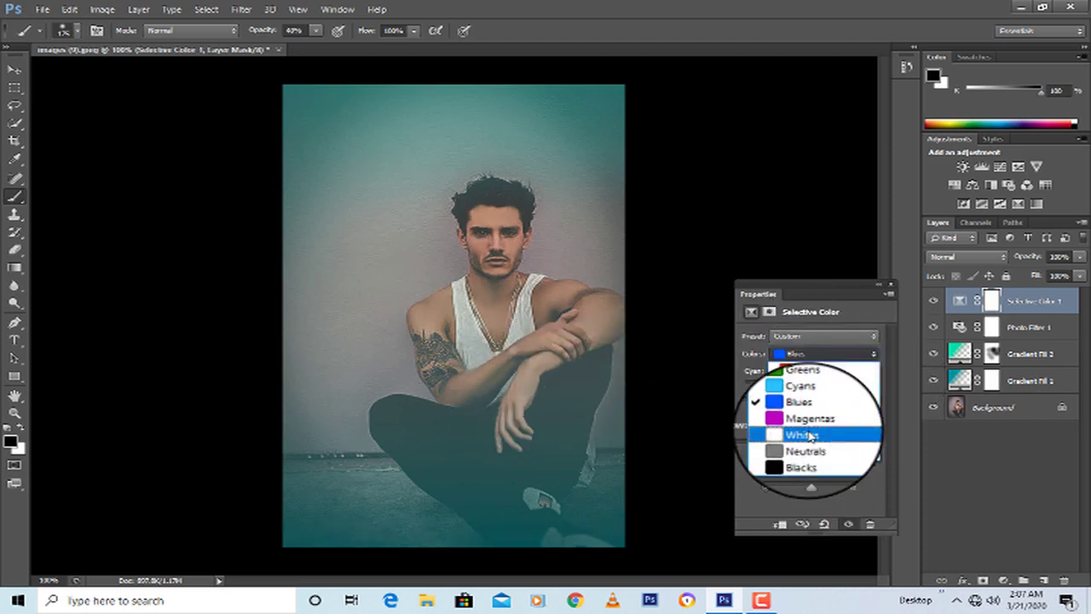
left_click(805, 362)
left_click_drag(809, 388, 835, 388)
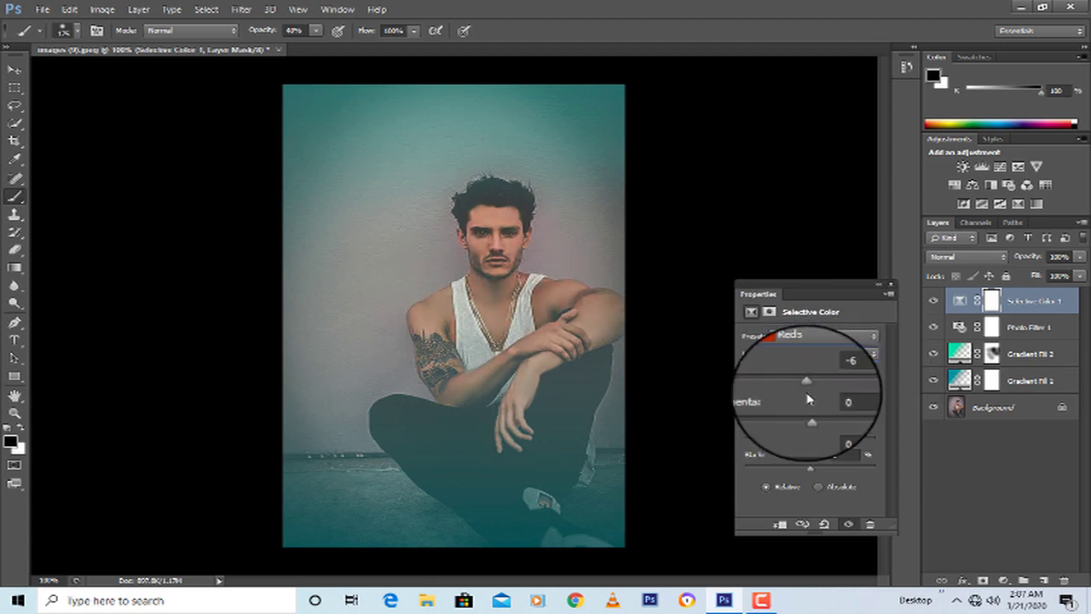
left_click_drag(815, 413, 832, 412)
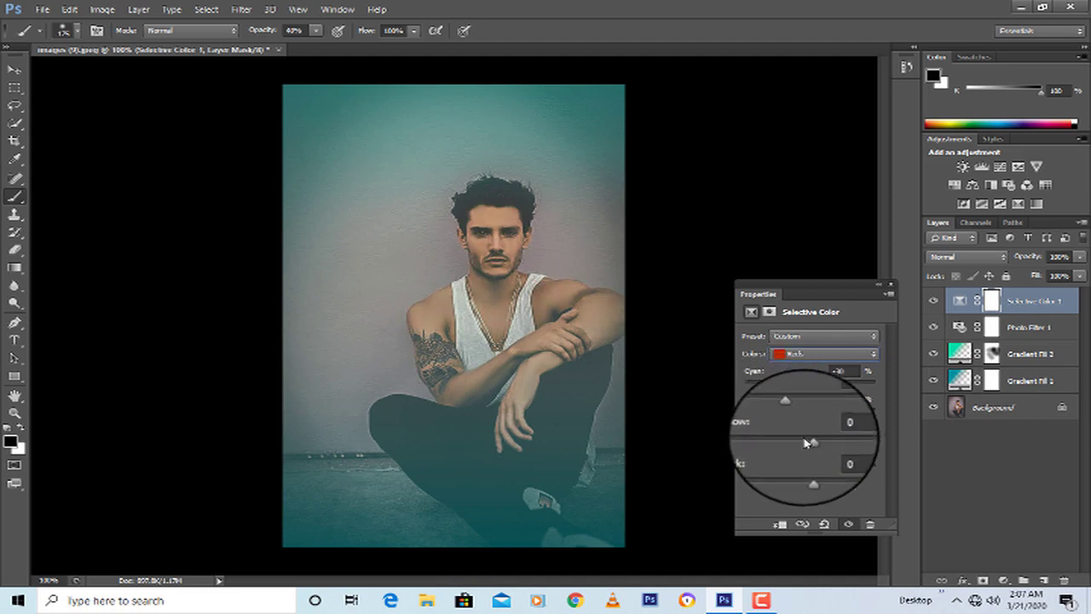
left_click_drag(825, 442, 792, 443)
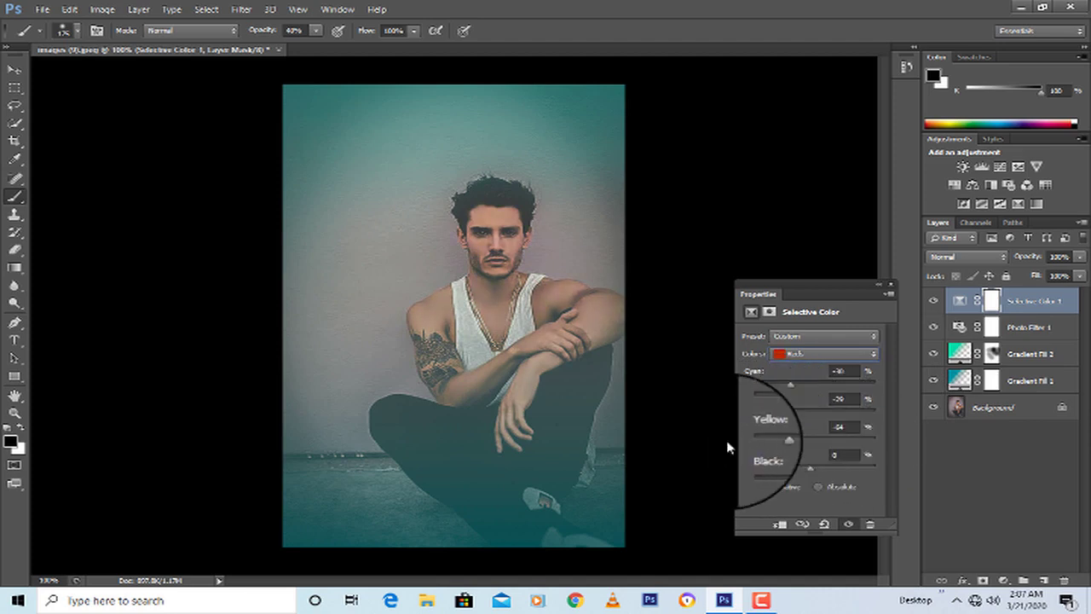
left_click_drag(726, 440, 782, 442)
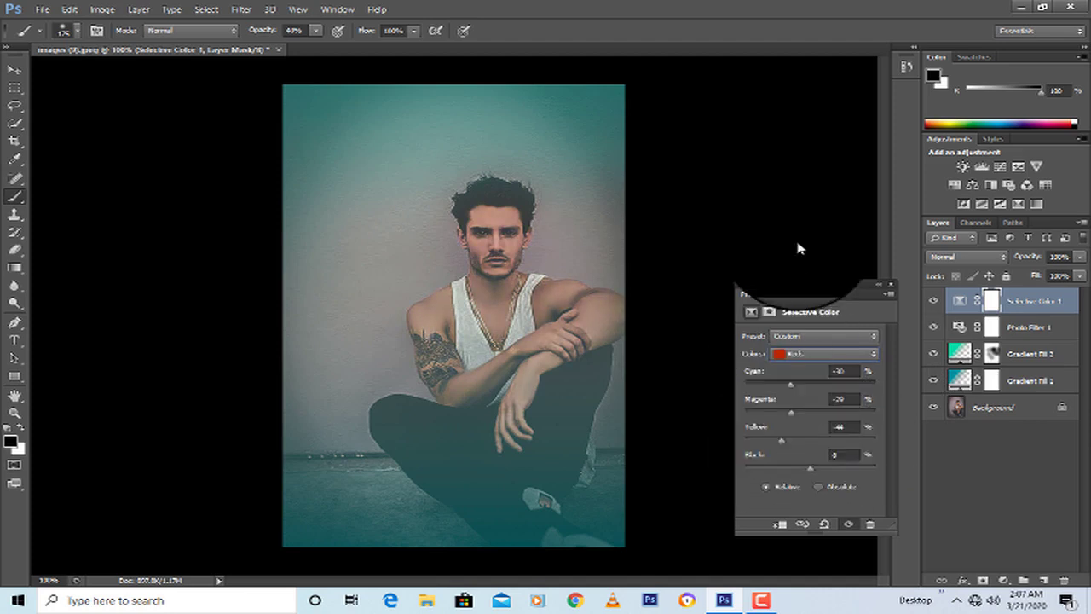
left_click(907, 272)
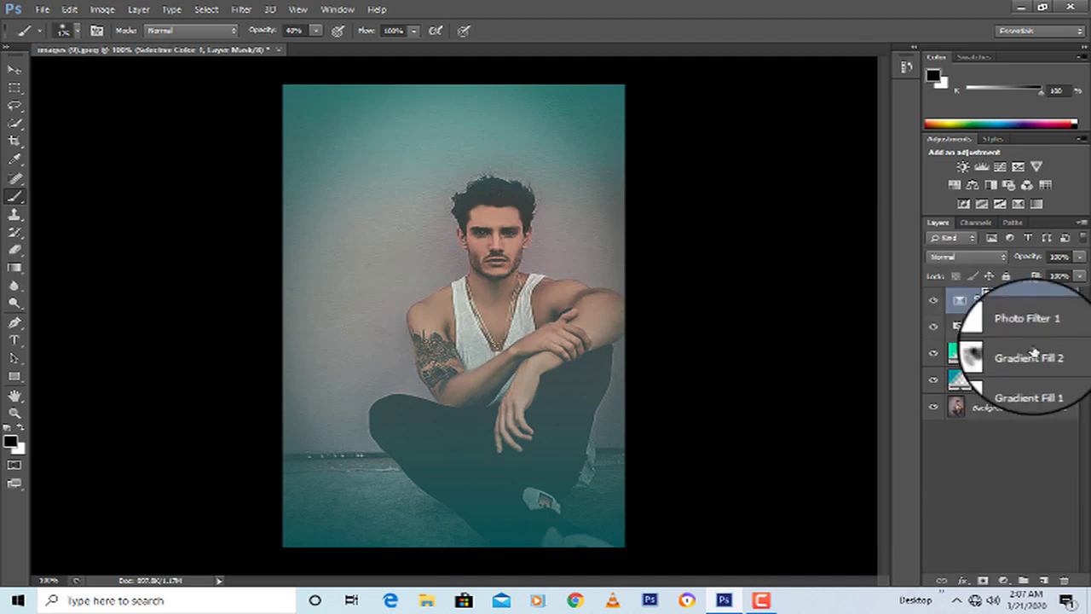
left_click(997, 585)
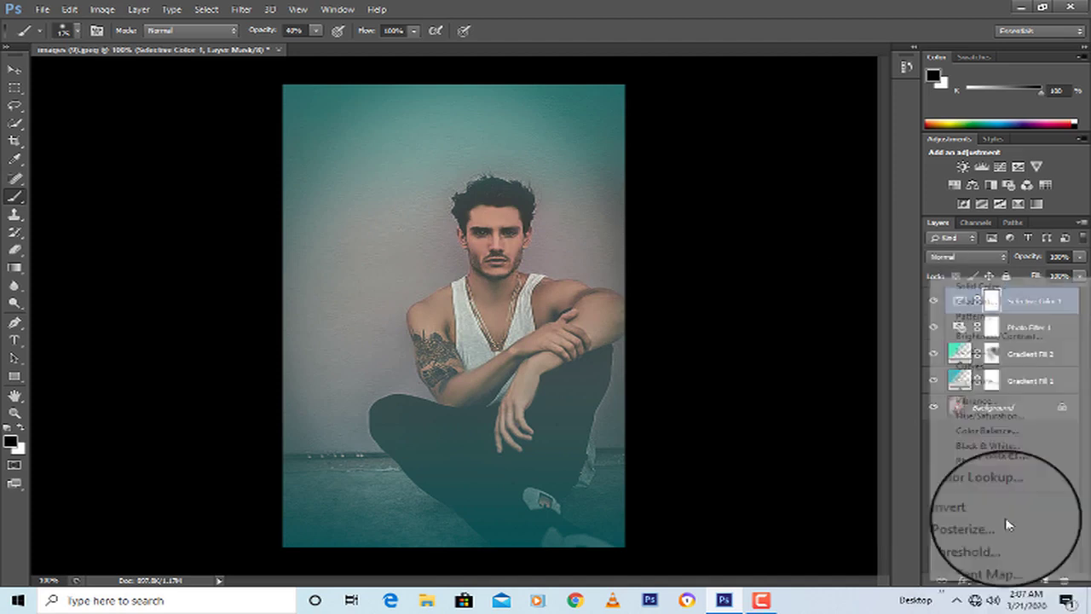
left_click(998, 309)
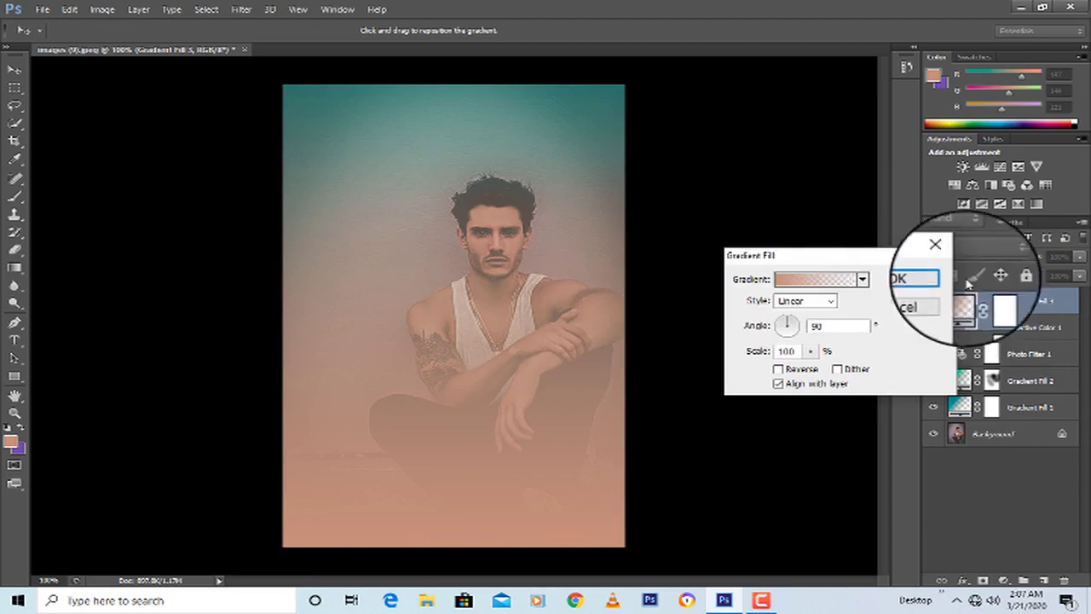
left_click(917, 302)
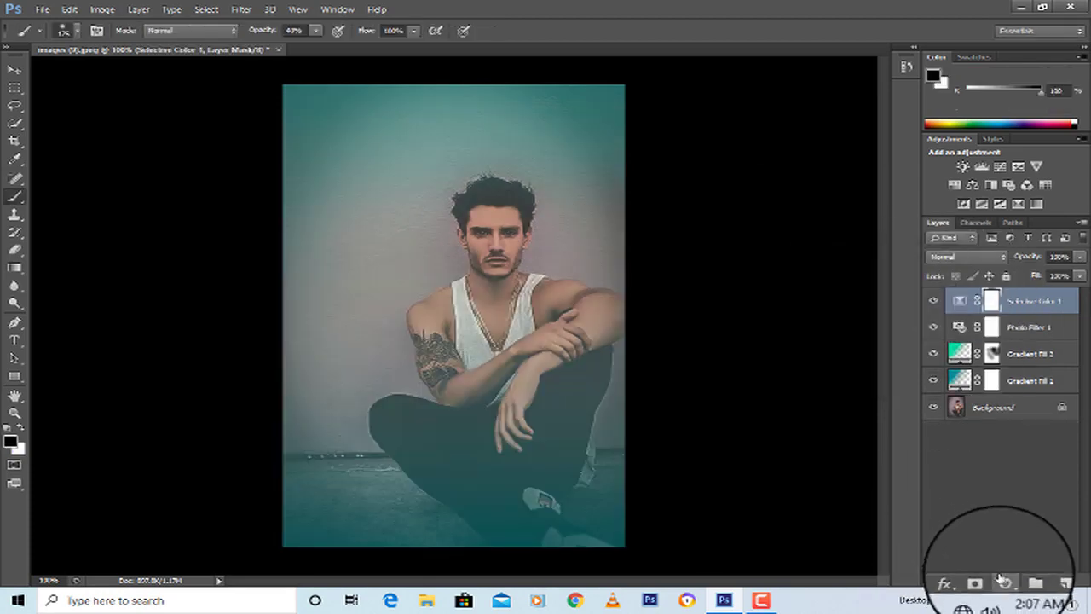
- Add a Solid Color fill layer above Selective Color 1, blend it as Overlay and lower its fill to 39%
left_click(1002, 580)
left_click(999, 280)
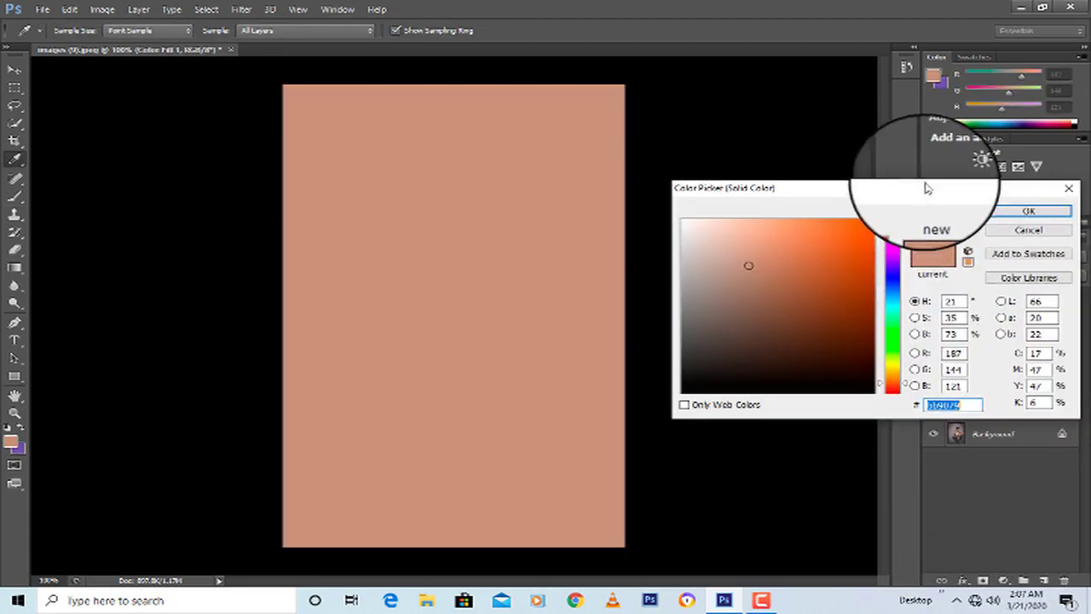
left_click(1026, 209)
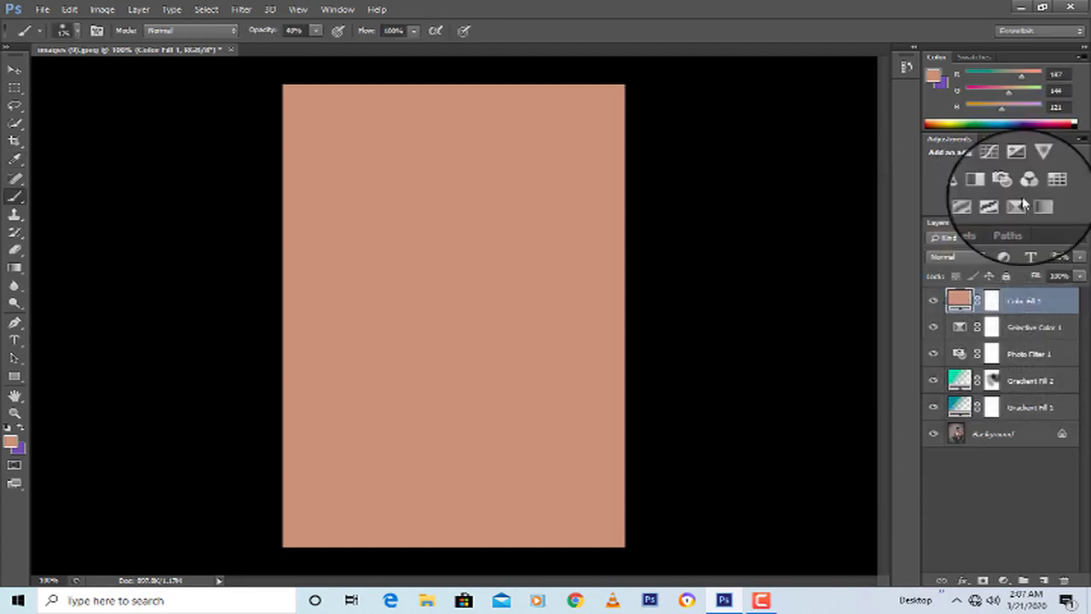
left_click(959, 256)
left_click(950, 178)
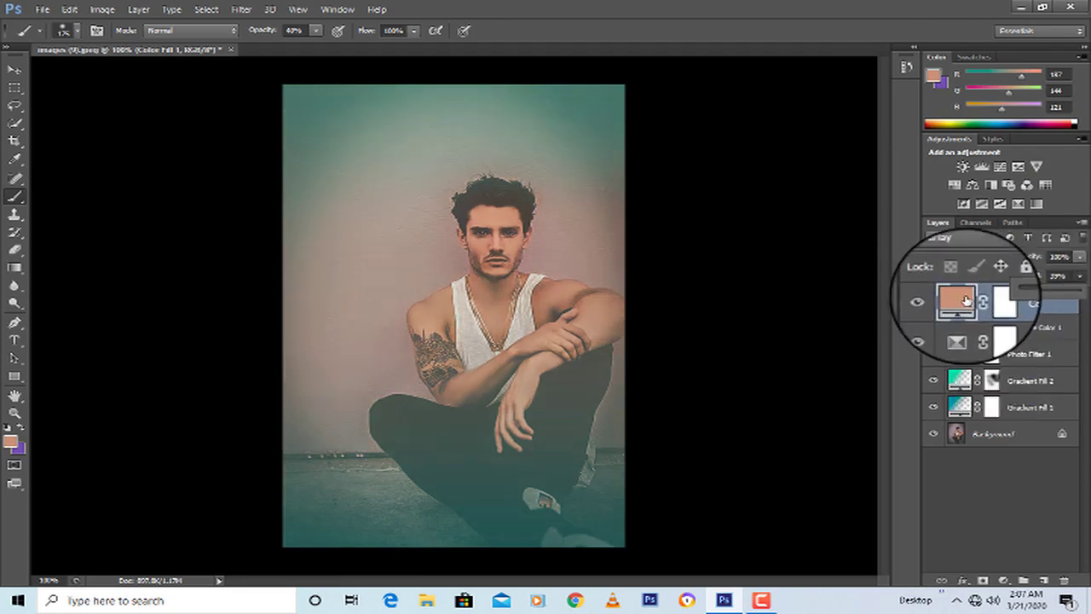
- Recolour the solid colour fill to a muted dark teal with a hue of 178°, after trying greens and blues
double_click(958, 300)
left_click(892, 340)
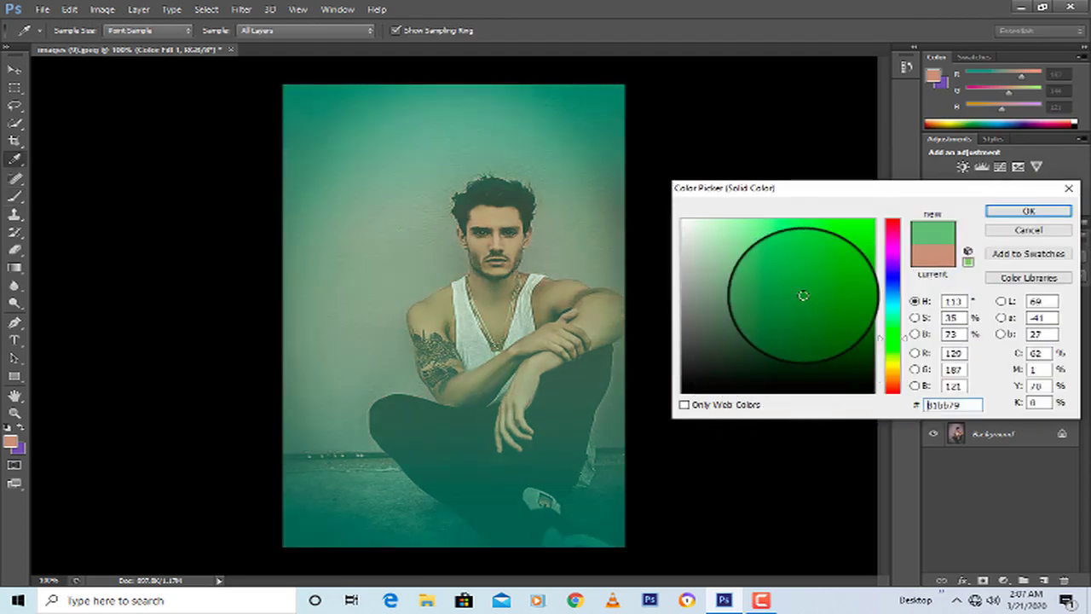
left_click(817, 257)
left_click(818, 254)
left_click(891, 277)
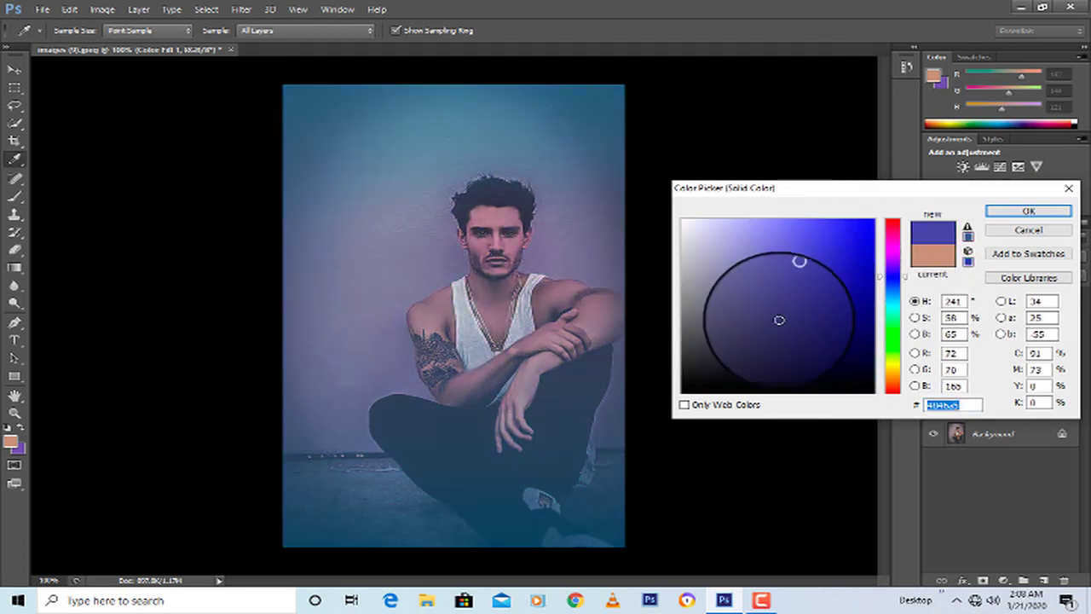
left_click(796, 317)
left_click_drag(734, 319, 728, 303)
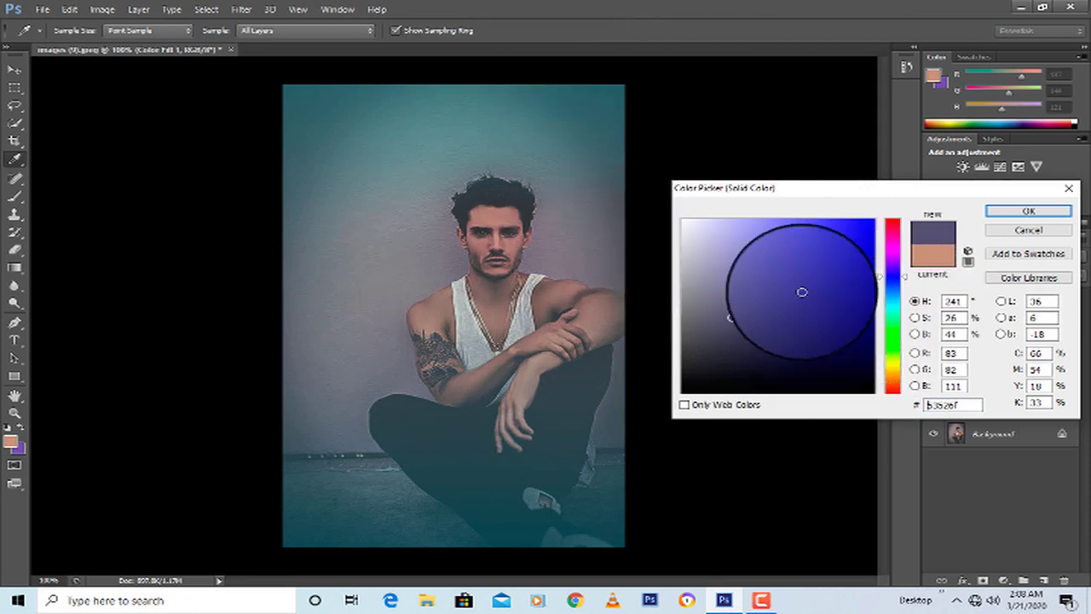
left_click(891, 304)
left_click(787, 297)
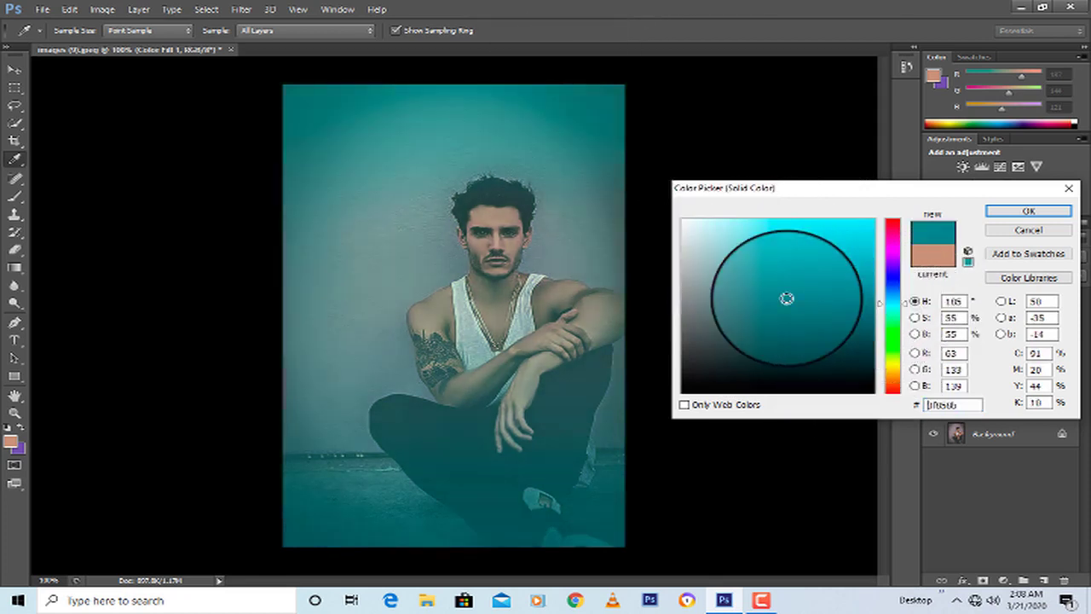
left_click(890, 308)
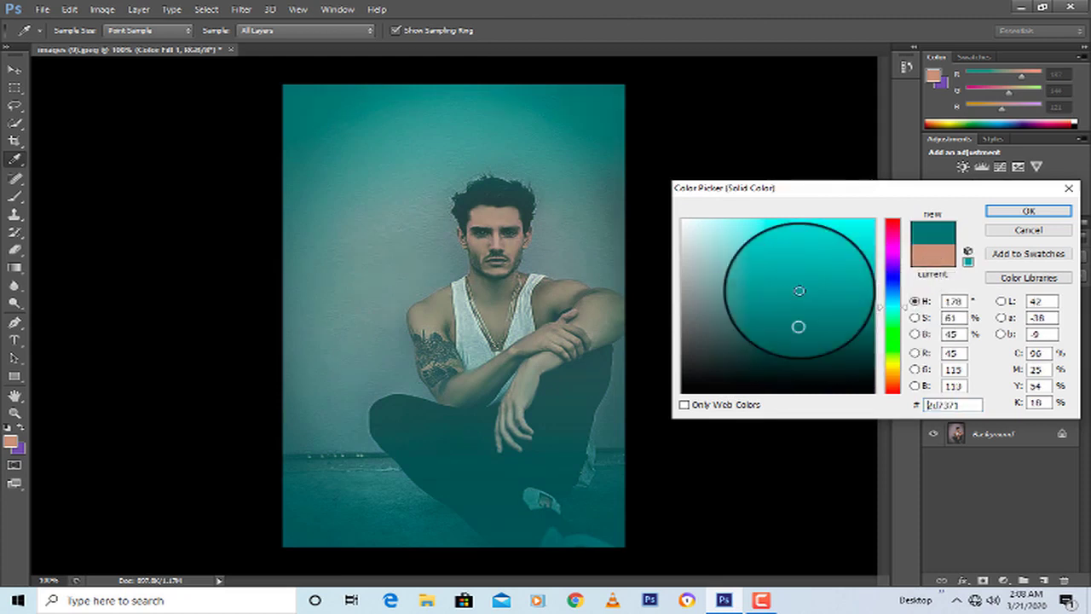
left_click(852, 274)
left_click_drag(832, 265, 747, 327)
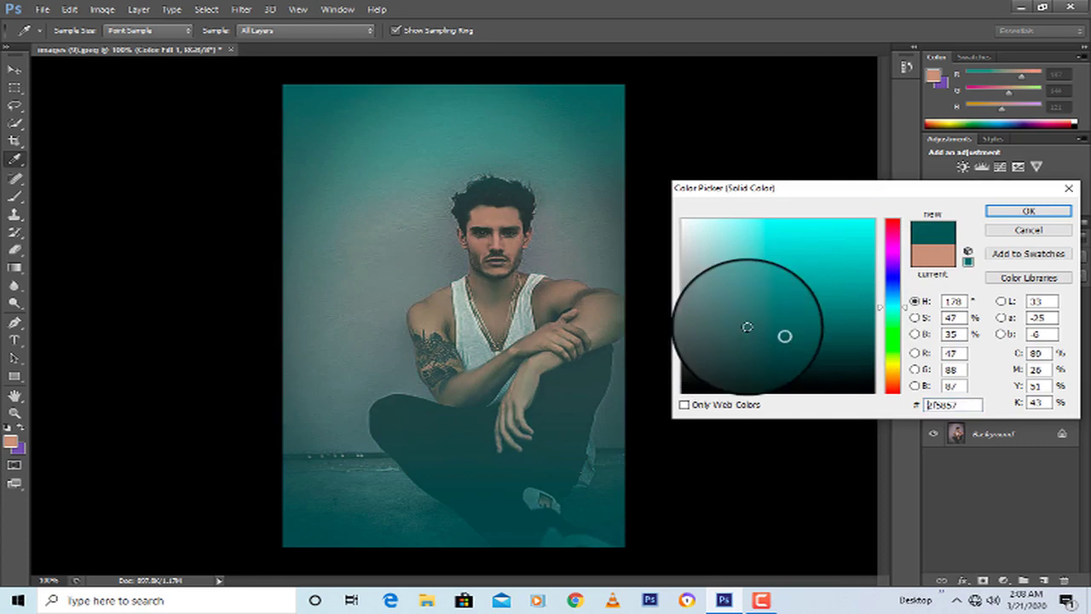
left_click(1047, 213)
- Add a Color Lookup adjustment layer above the solid colour fill and load the Candlelight.CUBE look
left_click(1046, 184)
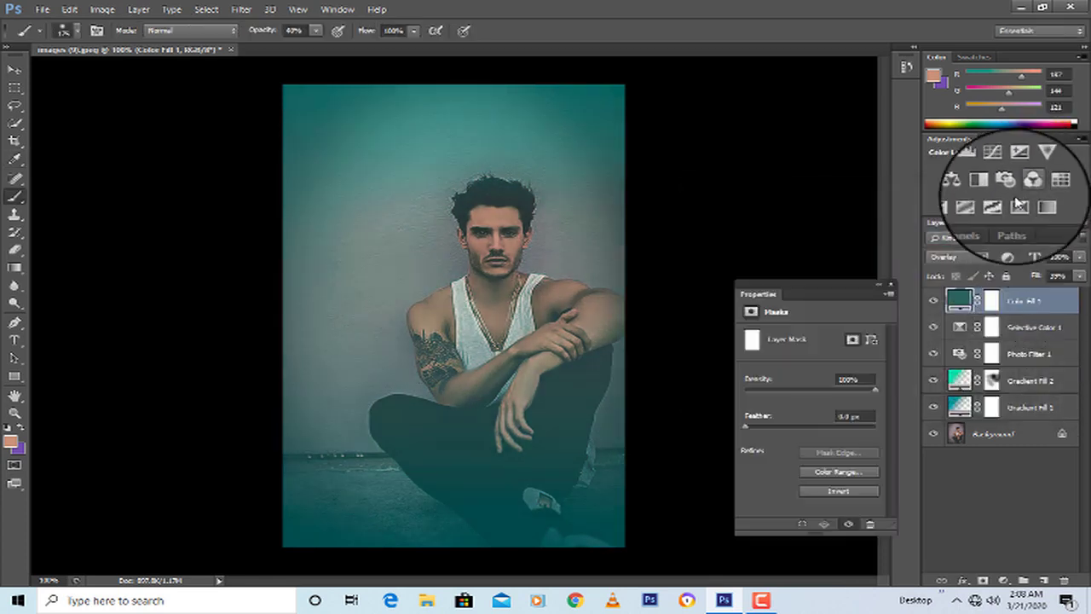
left_click(840, 335)
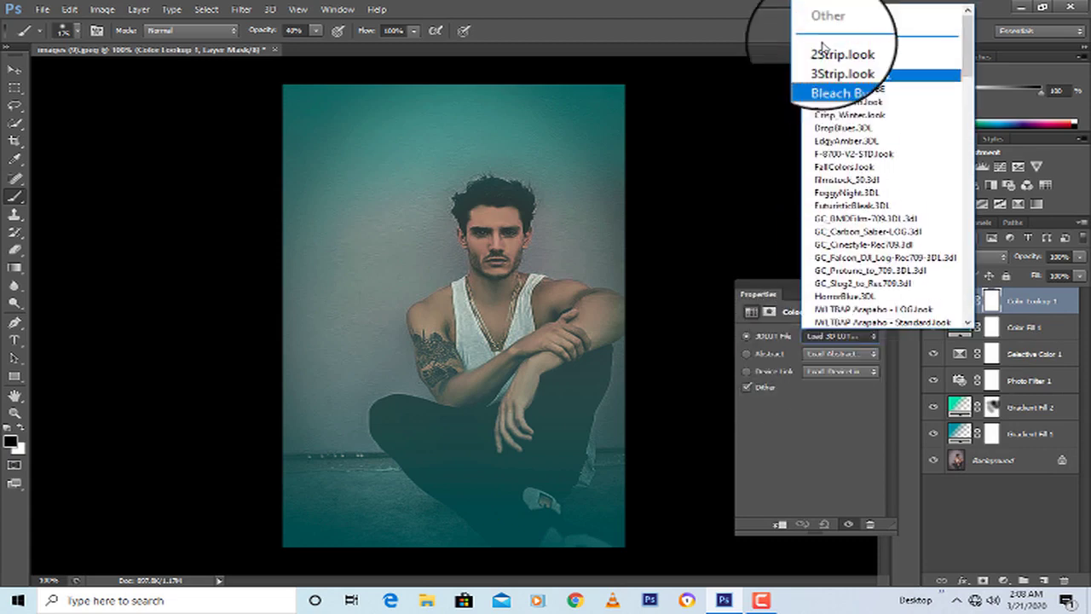
left_click(823, 49)
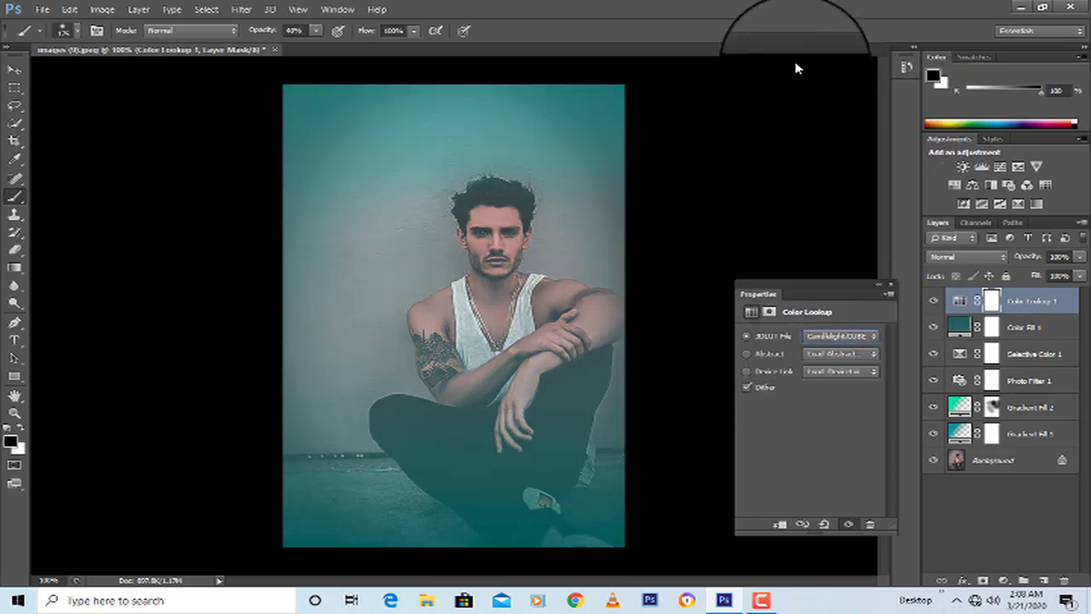
- Cycle through the 3D LUT looks of the Color Lookup layer and settle on the dark blue FoggyNight.3DL
key("Down")
key("Down")
key("Down")
key("Down")
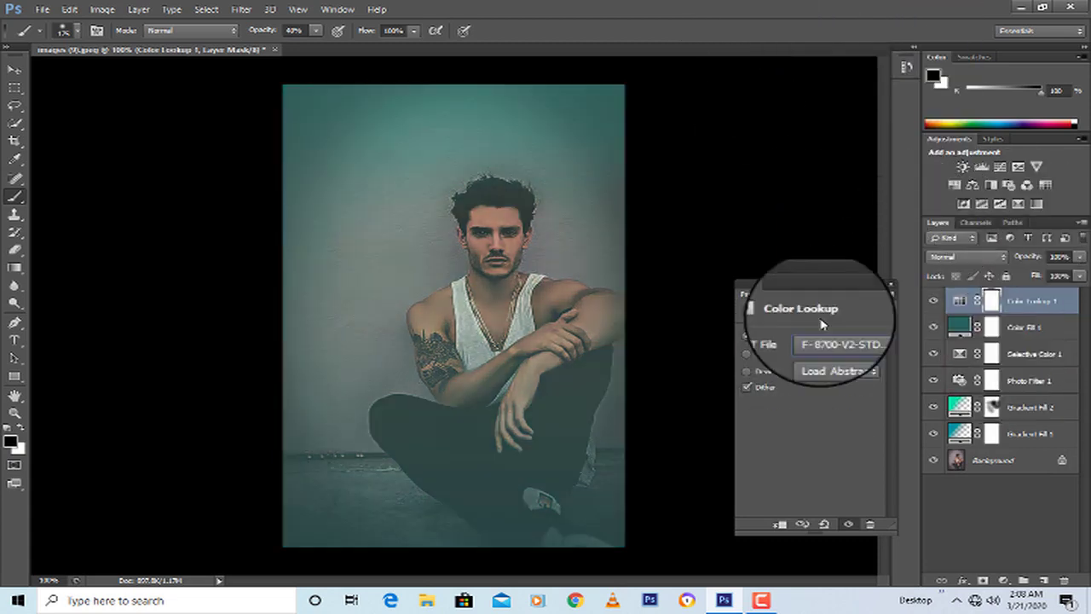
key("Down")
key("Down")
key("Down")
key("Down")
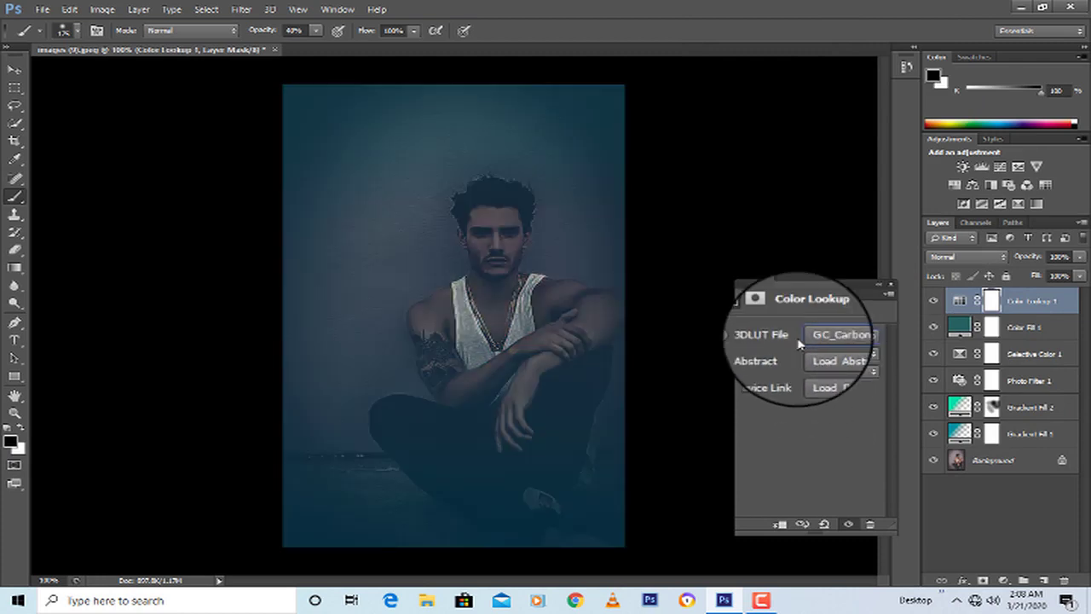
key("Down")
key("Down")
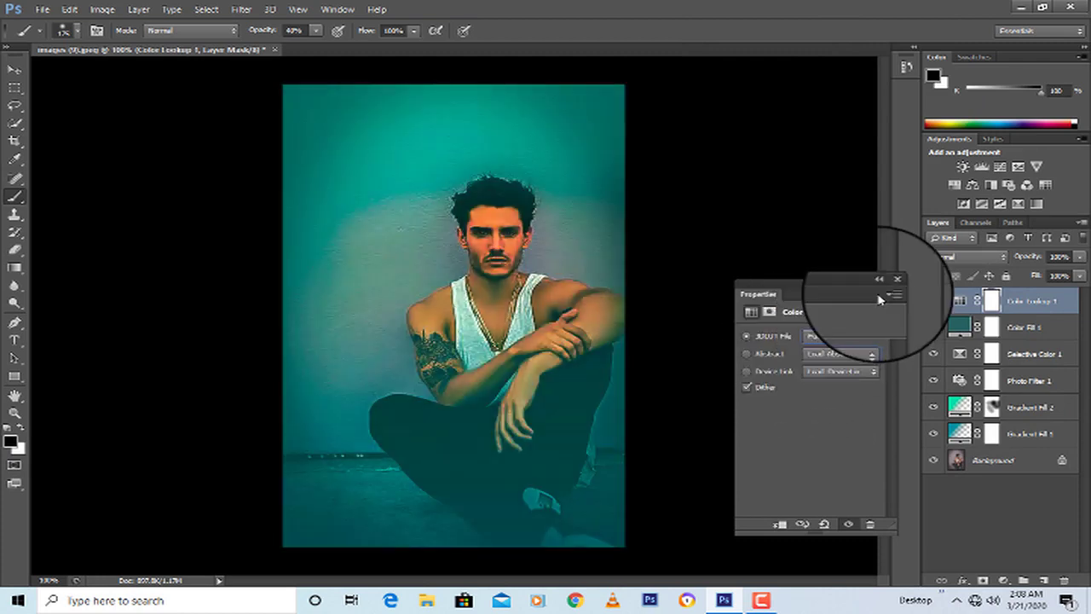
key("Down")
key("Down")
key("Down")
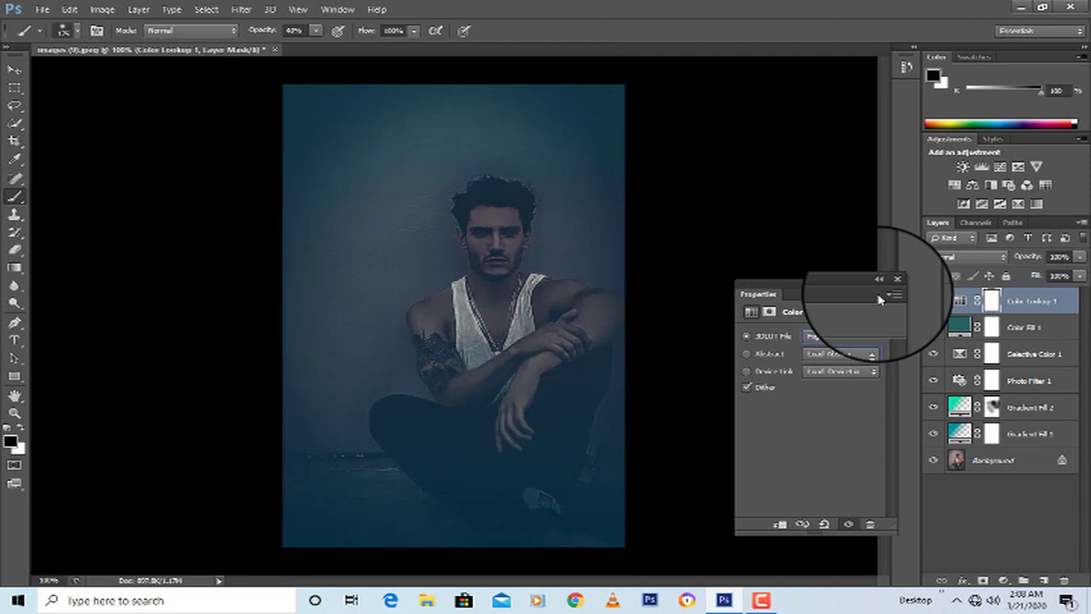
left_click(890, 284)
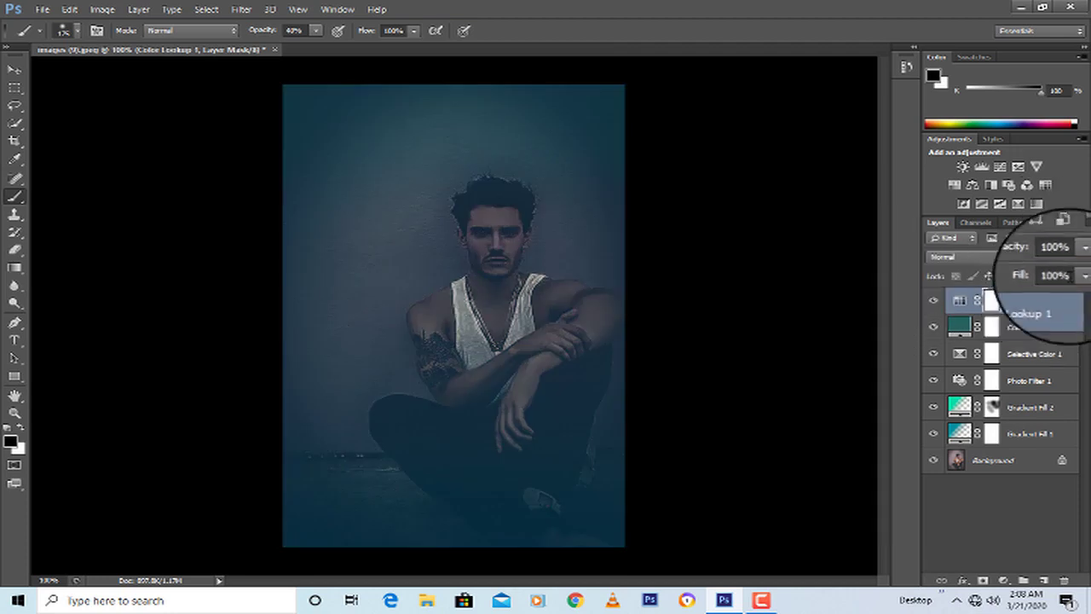
- Paint low-opacity black over the man's face and upper body on the Color Lookup mask and reduce the layer's fill to 64%
left_click(1080, 281)
mouse_move(1074, 292)
left_mouse_down()
mouse_move(1034, 292)
mouse_move(1057, 293)
left_mouse_up()
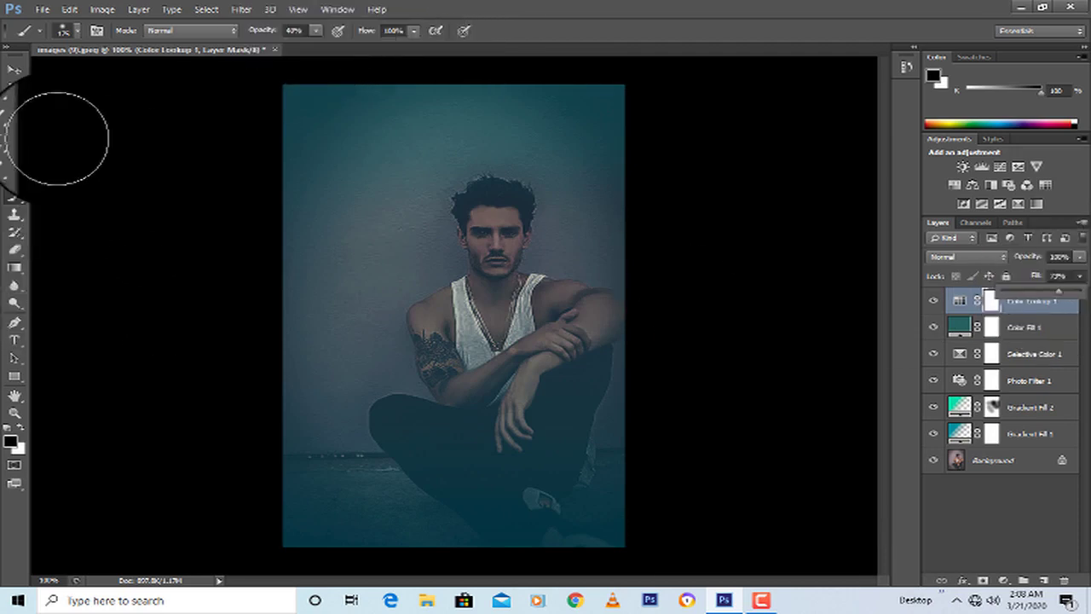
left_click(317, 31)
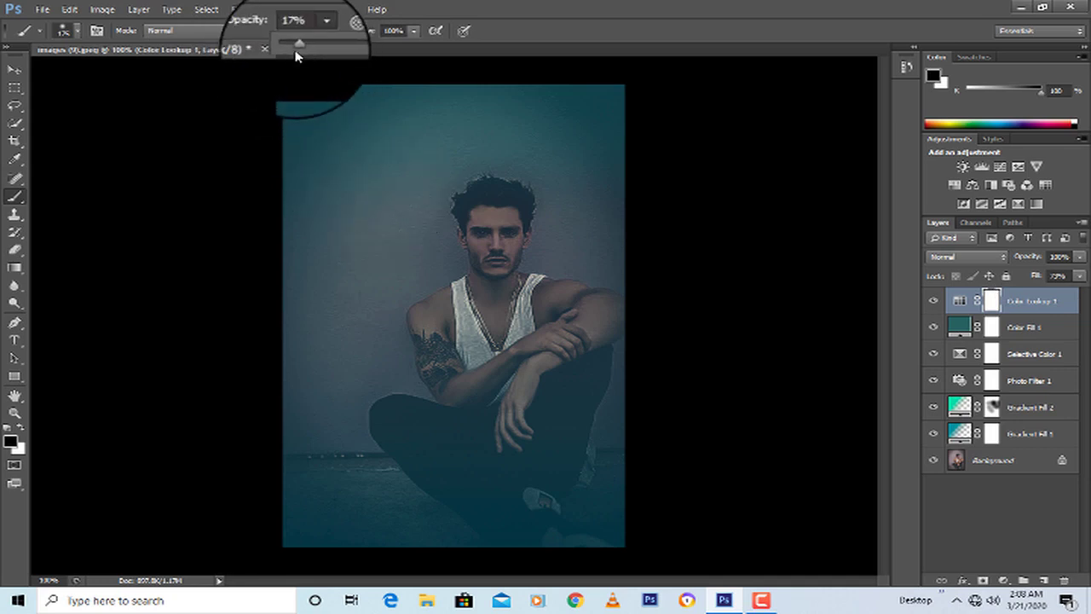
mouse_move(534, 226)
left_mouse_down()
mouse_move(520, 281)
mouse_move(510, 182)
mouse_move(505, 307)
mouse_move(490, 233)
mouse_move(476, 356)
mouse_move(471, 247)
mouse_move(399, 378)
mouse_move(547, 387)
mouse_move(550, 307)
mouse_move(563, 337)
mouse_move(565, 290)
mouse_move(551, 334)
mouse_move(456, 288)
mouse_move(466, 220)
mouse_move(467, 247)
mouse_move(491, 196)
mouse_move(509, 249)
mouse_move(508, 336)
mouse_move(473, 362)
mouse_move(466, 307)
mouse_move(462, 358)
mouse_move(523, 400)
mouse_move(519, 285)
mouse_move(579, 341)
left_mouse_up()
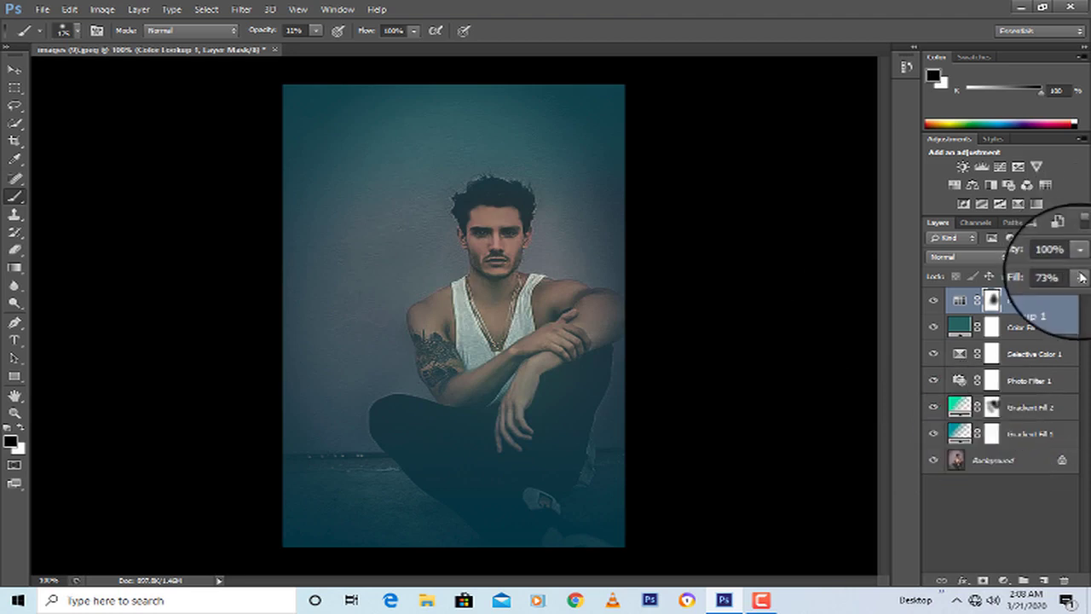
left_click_drag(1079, 293, 1048, 294)
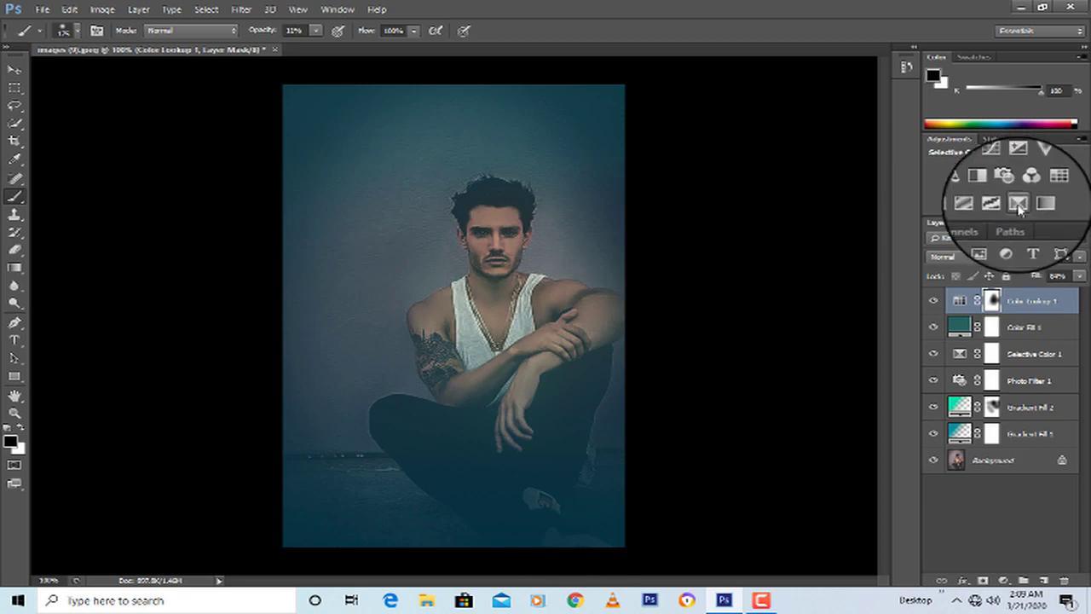
- Add a second Selective Color adjustment layer and set its Blacks to cyan -2, magenta +12 and yellow +17
left_click(1020, 205)
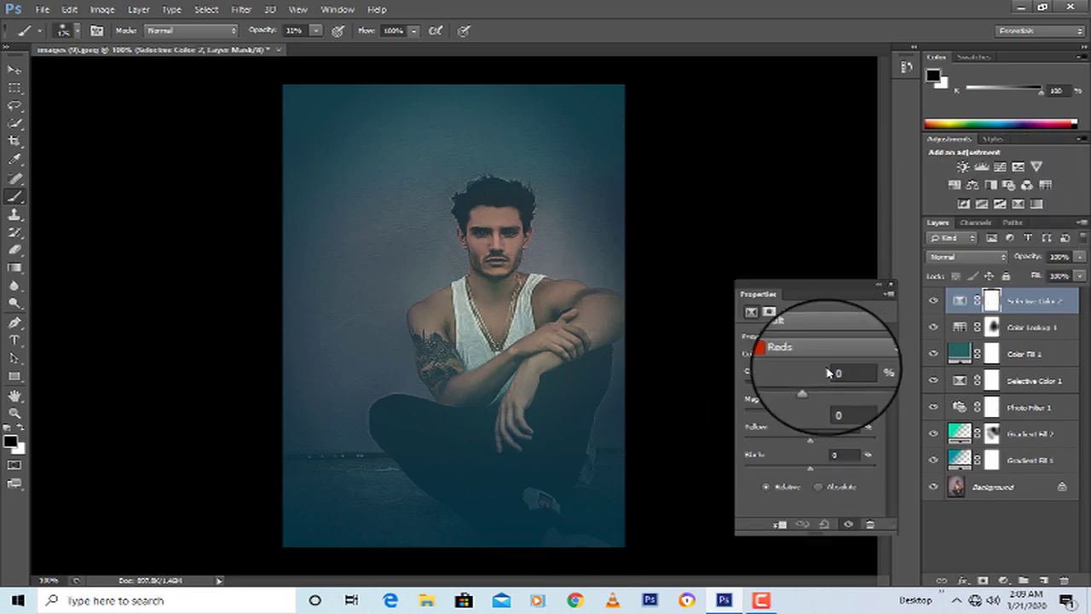
left_click(822, 353)
left_click(820, 453)
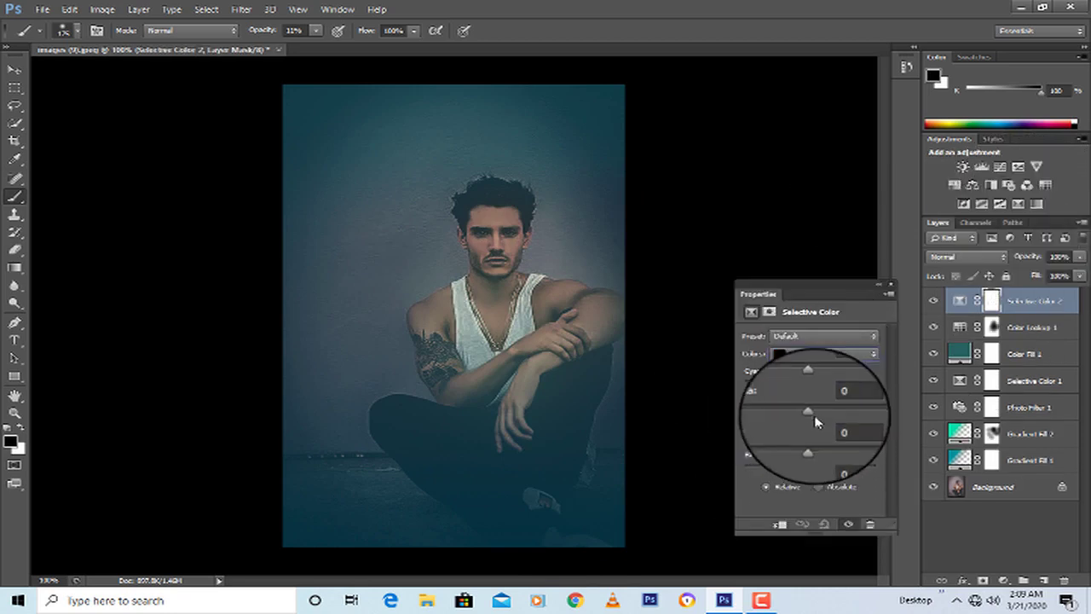
left_click_drag(809, 419, 810, 394)
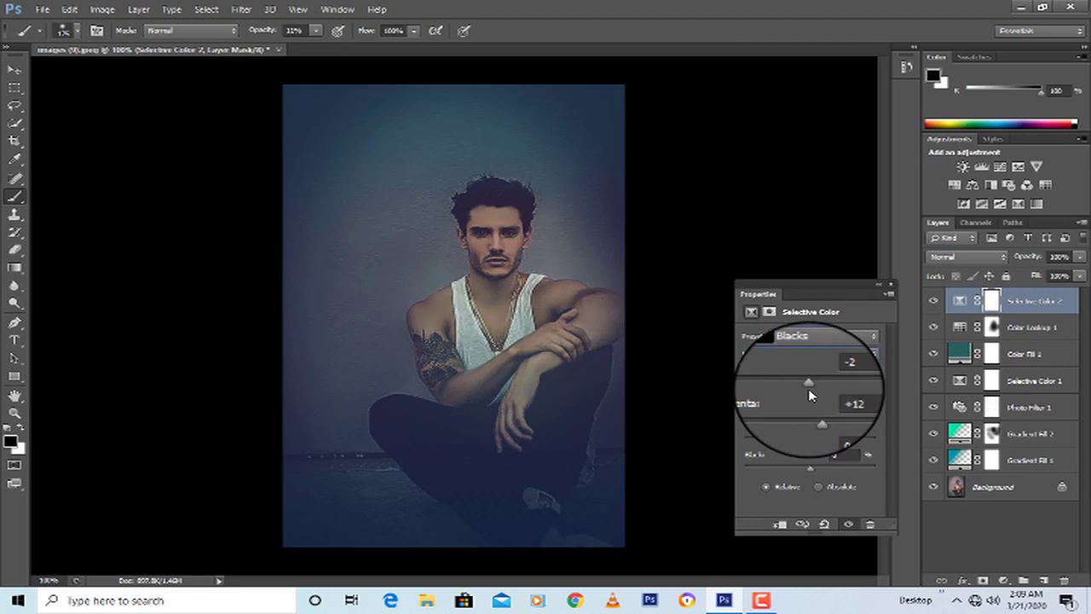
left_click_drag(808, 442, 797, 441)
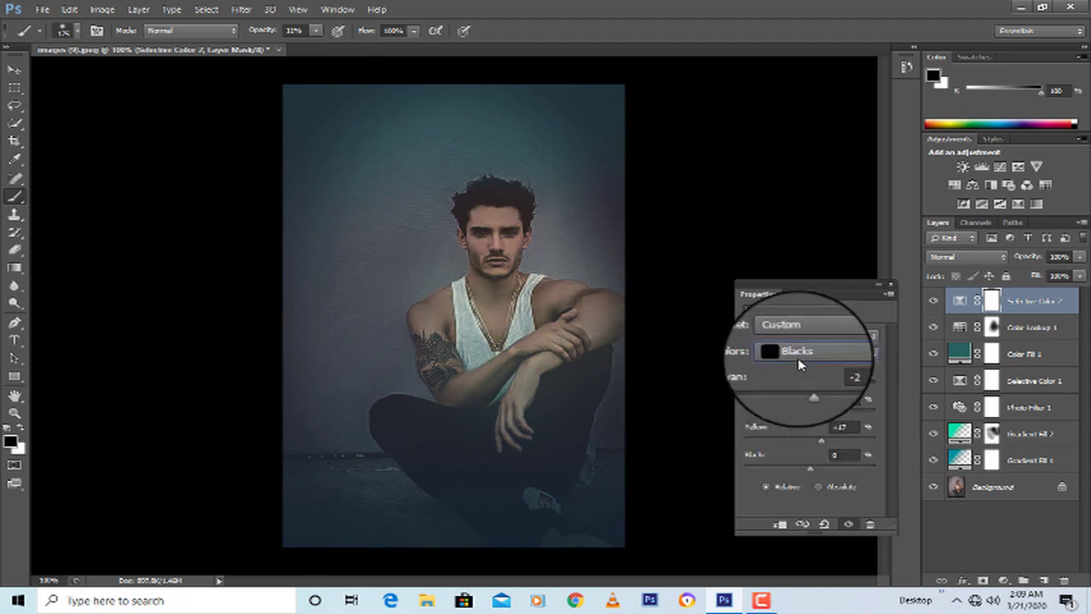
- Lower cyan and set yellow to -1 for the Neutrals of the second Selective Color layer, and close its settings
left_click(814, 353)
left_click(806, 447)
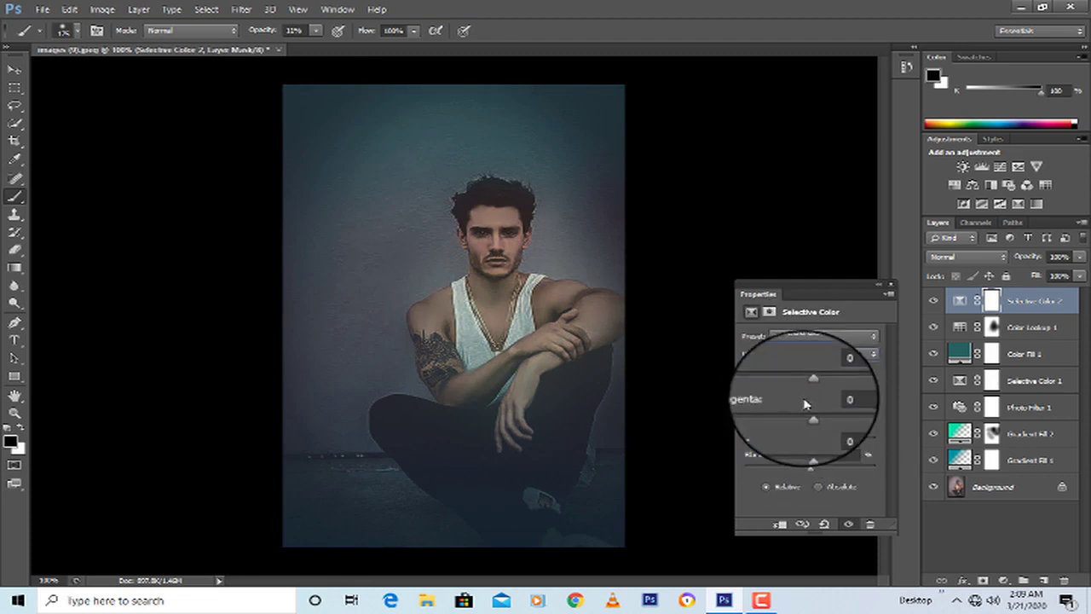
left_click_drag(809, 385, 812, 414)
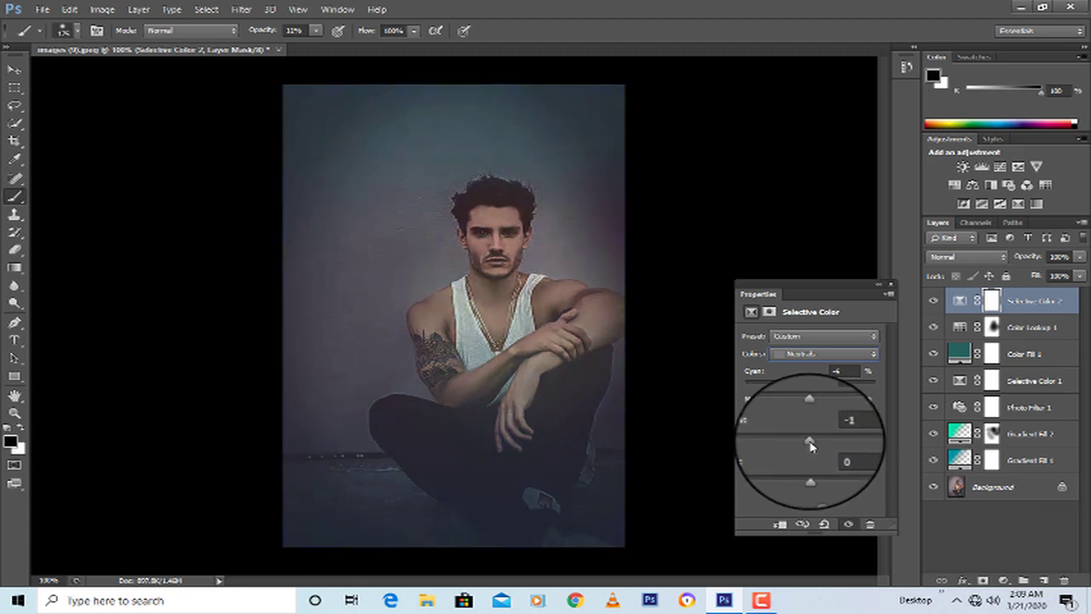
left_click(884, 284)
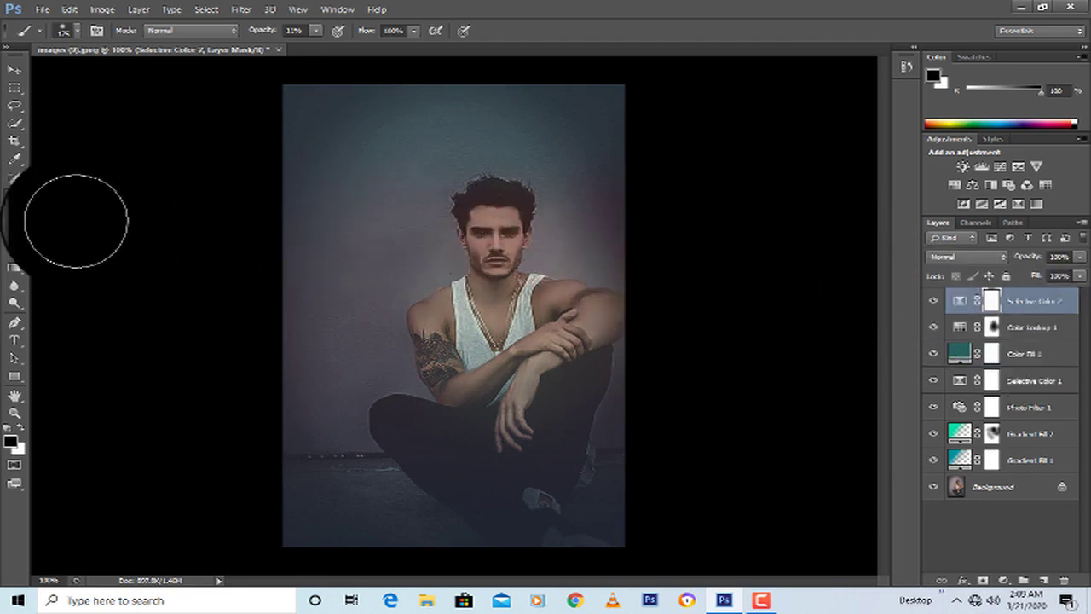
- Select a thin border around the photo by marking a rectangle just inside its edges and inverting the selection
left_click(14, 87)
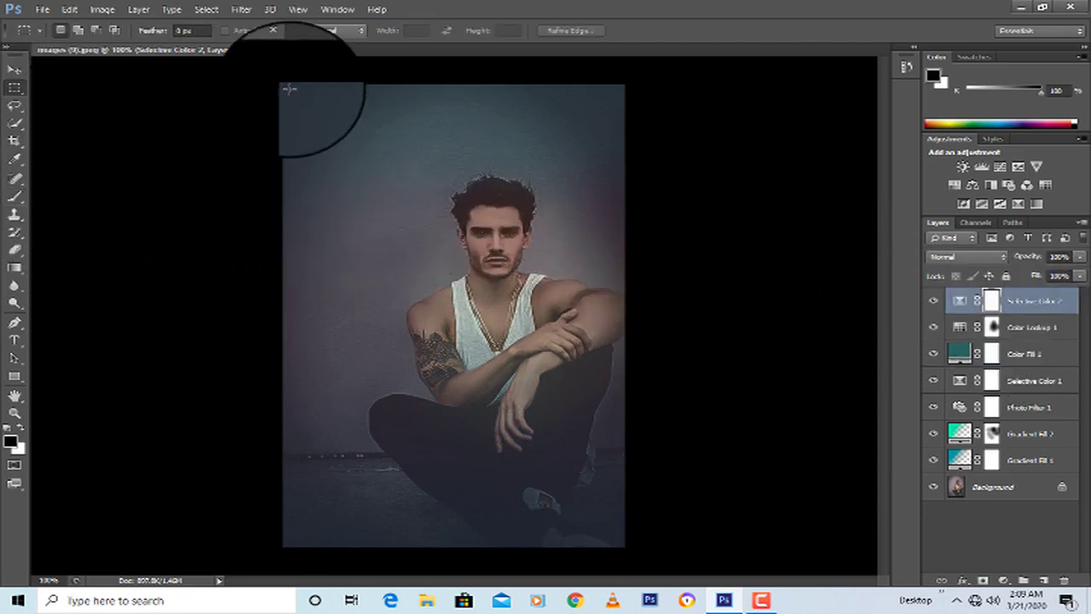
left_click_drag(294, 91, 621, 543)
right_click(478, 172)
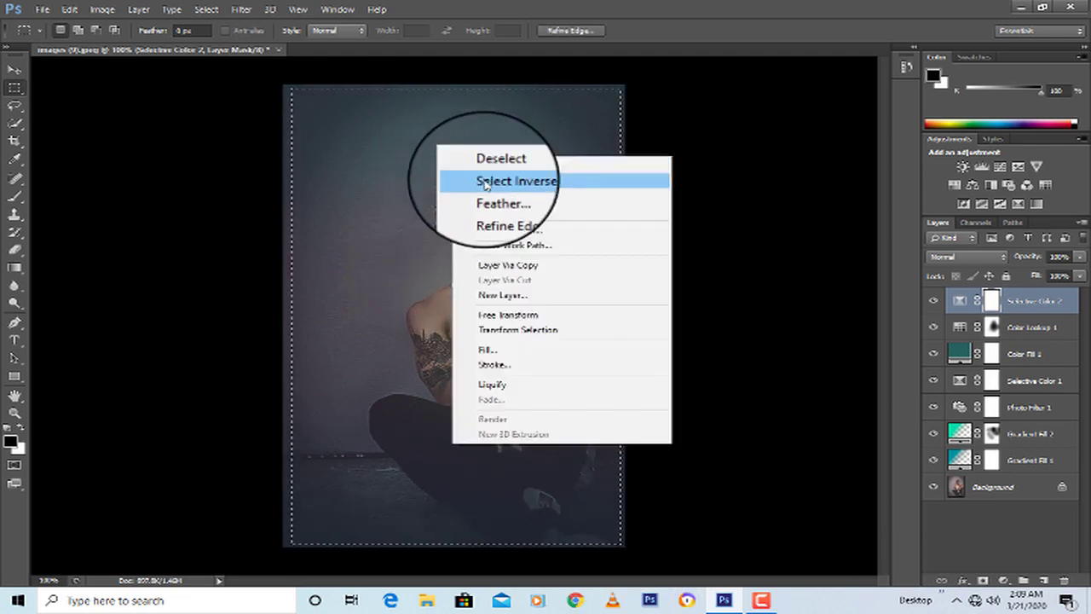
left_click(484, 180)
- Fill the selected border with black on the Background layer and deselect
left_click(1042, 490)
key("Delete")
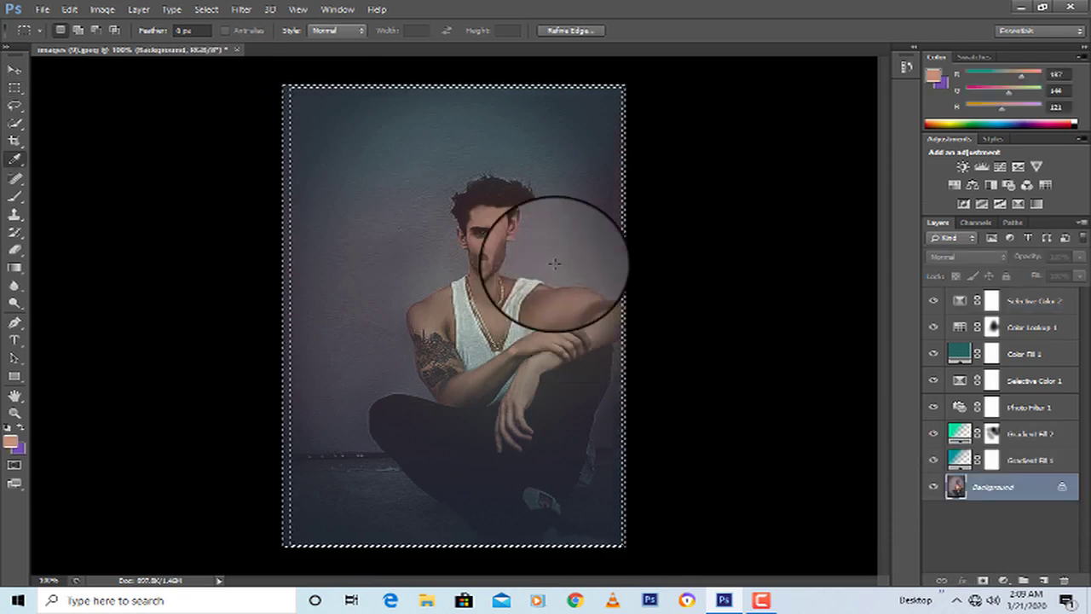
left_click(375, 151)
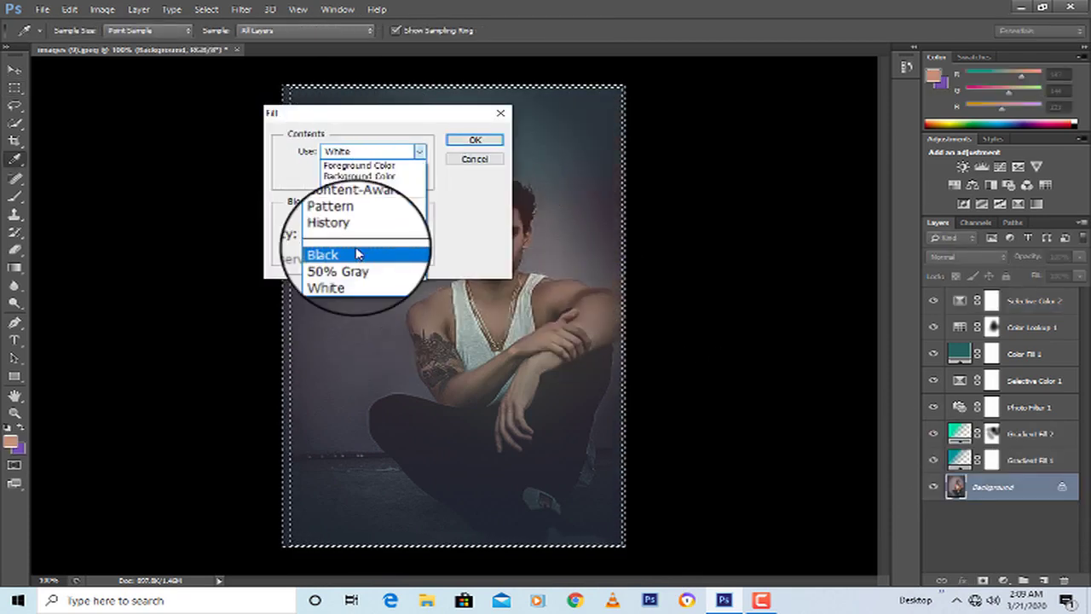
left_click(358, 256)
left_click(475, 139)
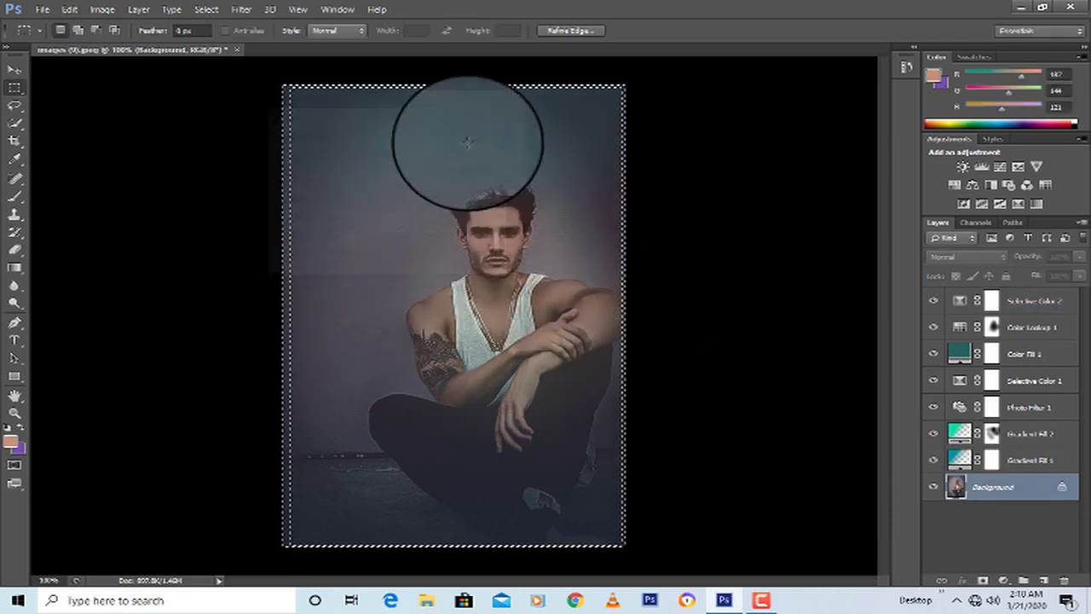
right_click(489, 156)
left_click(503, 154)
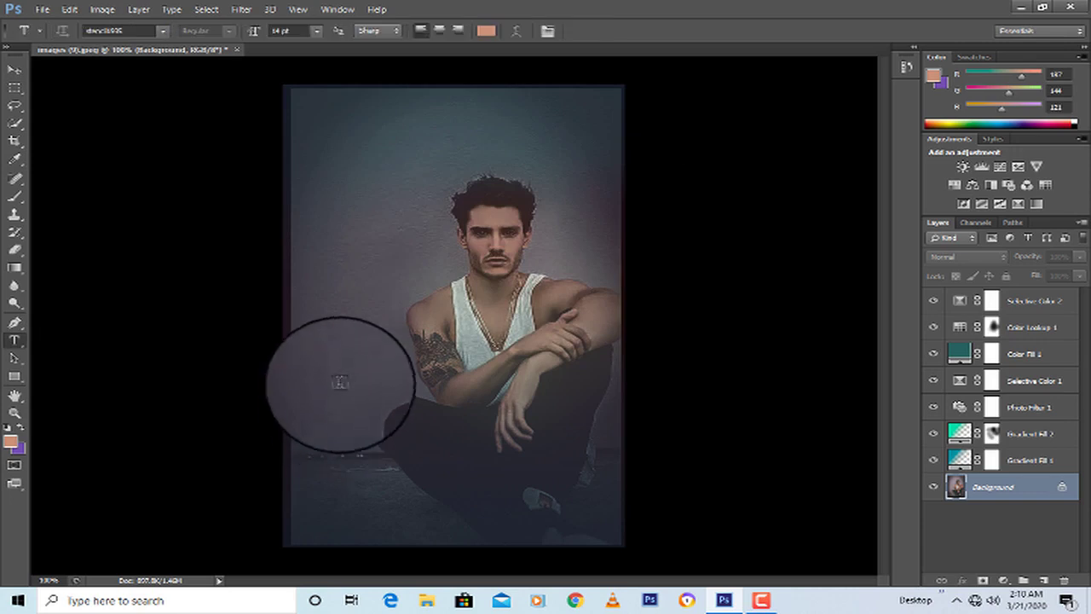
- Add the text "Lost" on the wall beside the man's knee and colour it near-black #040404
left_click_drag(337, 375, 562, 500)
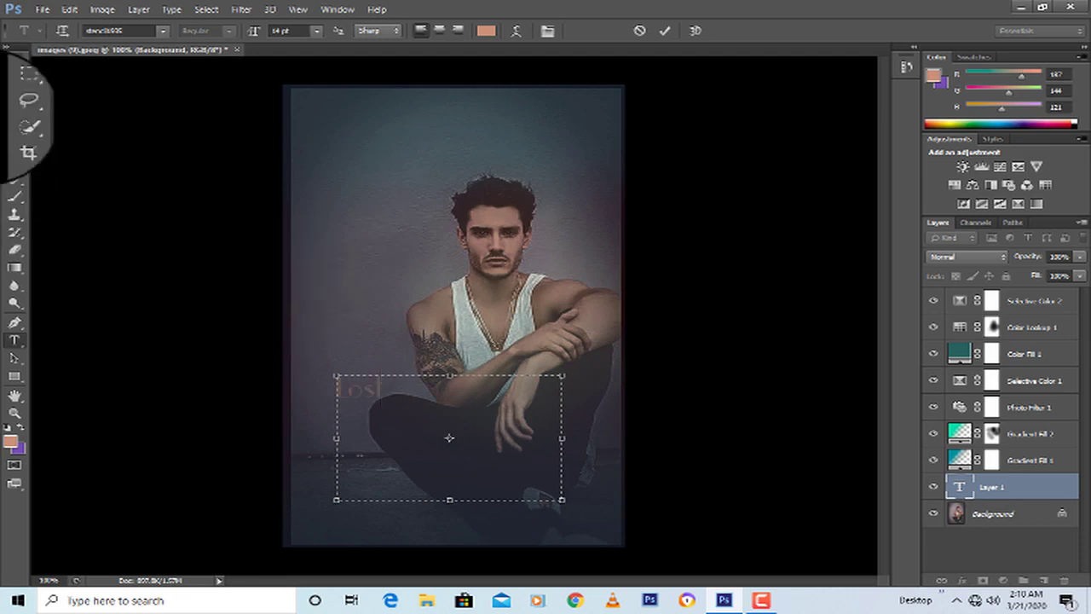
left_click(14, 68)
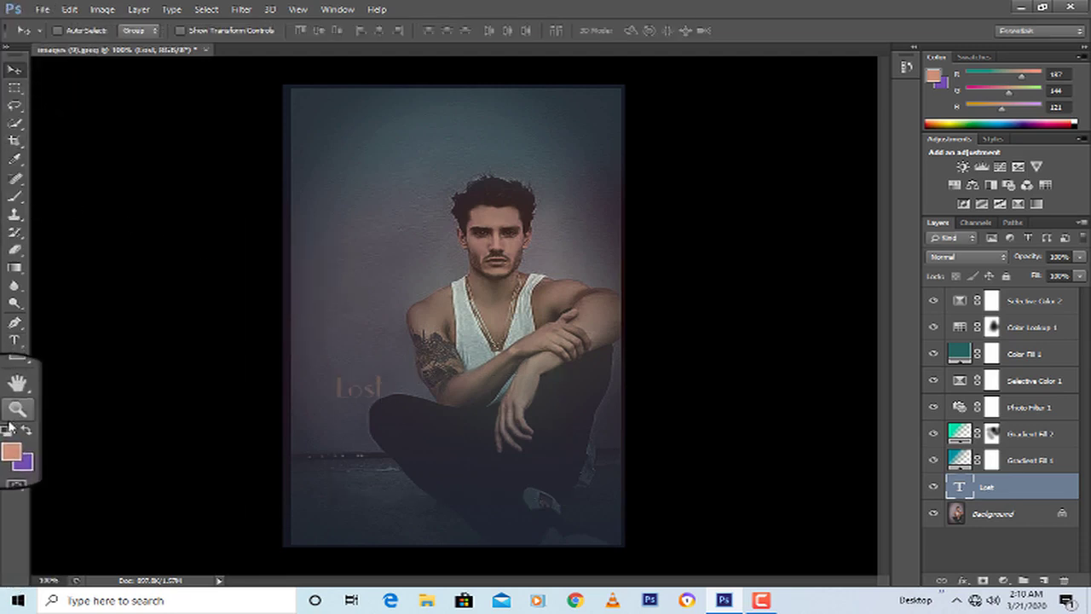
left_click(15, 338)
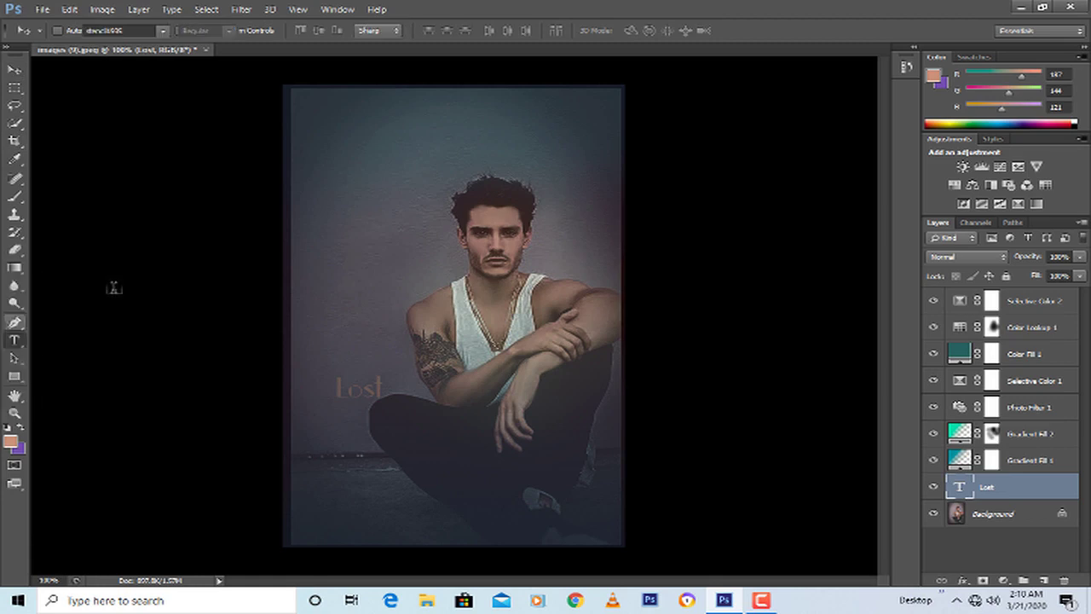
left_click(486, 31)
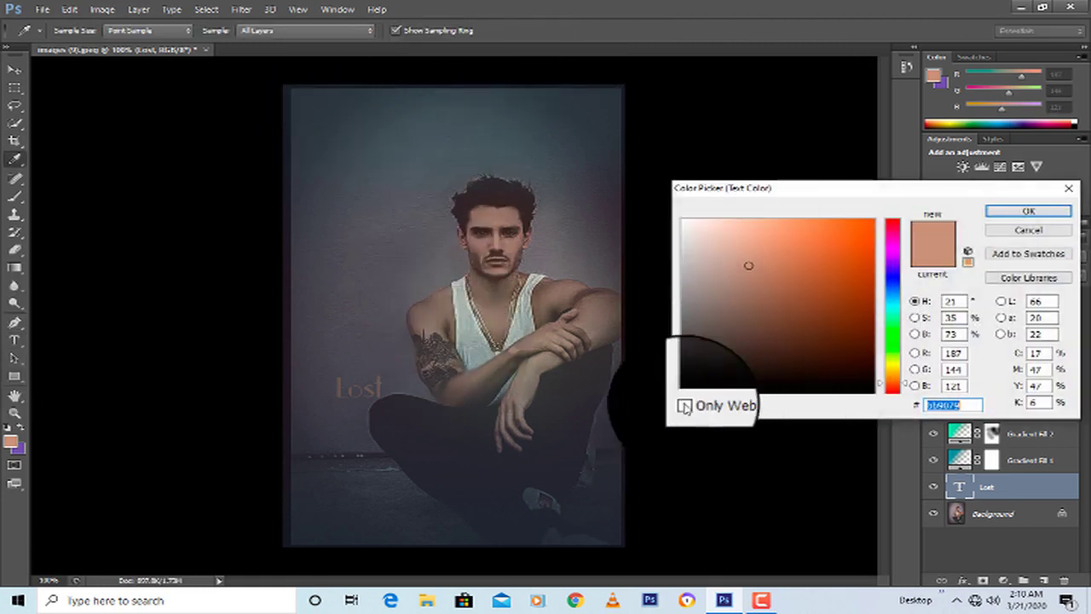
left_click(695, 391)
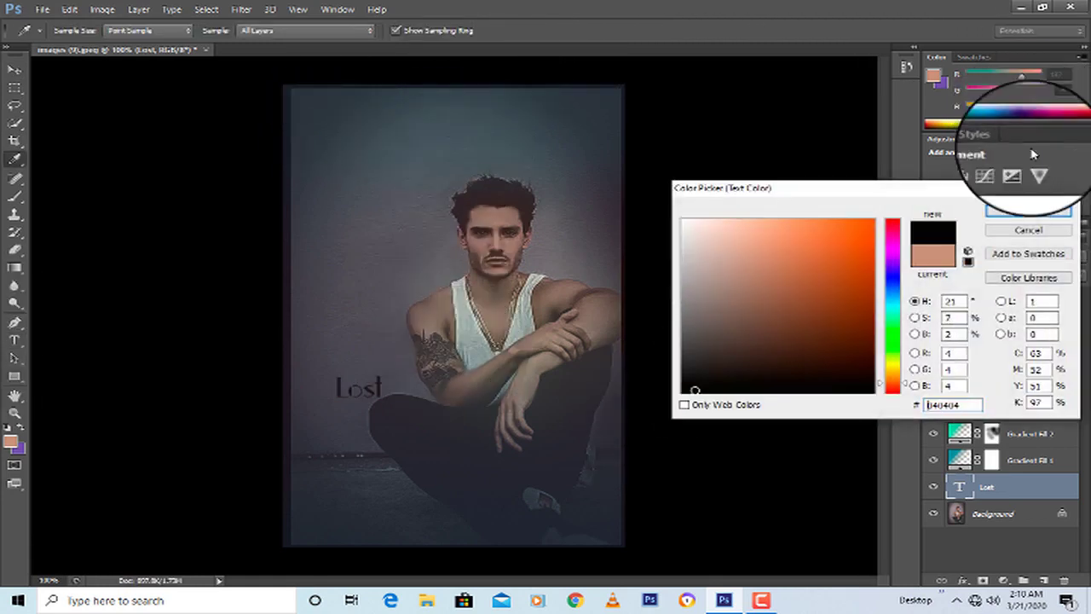
left_click(1027, 210)
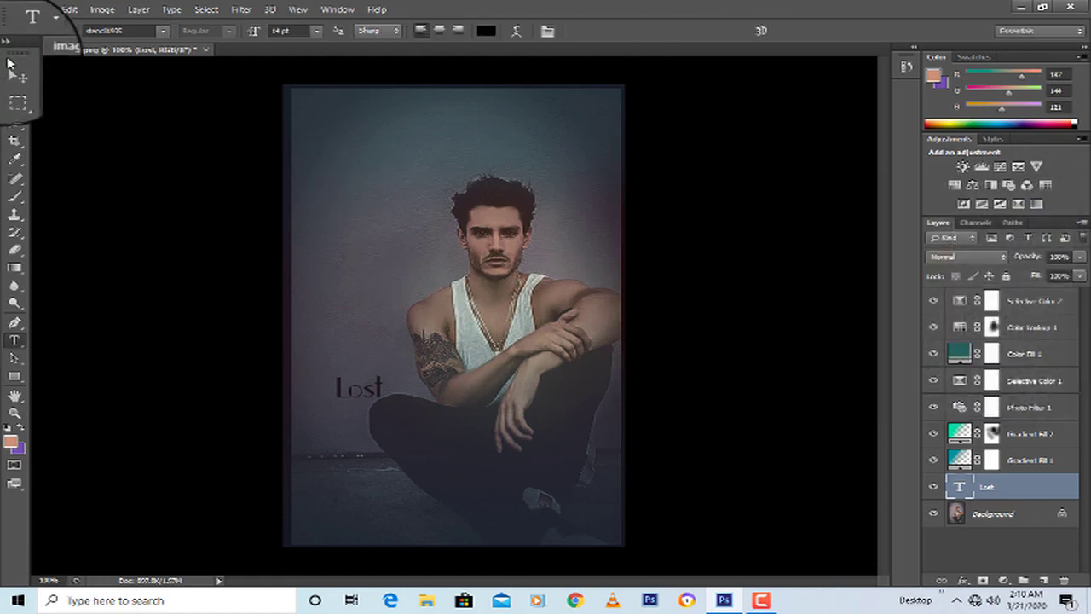
- Enlarge the "Lost" text to a bit over twice its size and move it onto the wall above the man's head
left_click(13, 68)
left_click(179, 29)
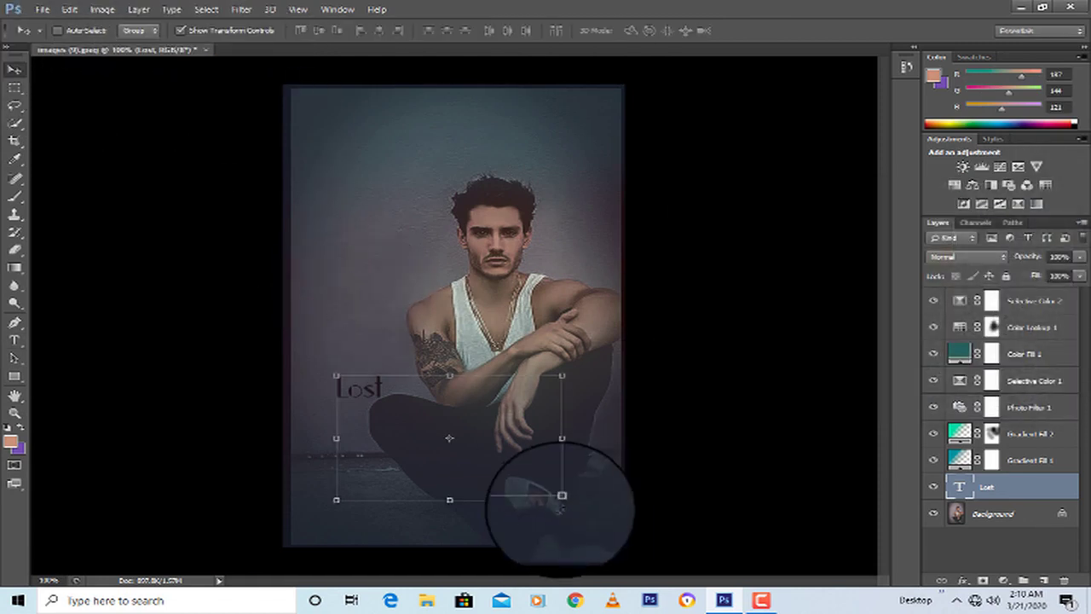
left_click_drag(561, 499, 908, 612)
key("Return")
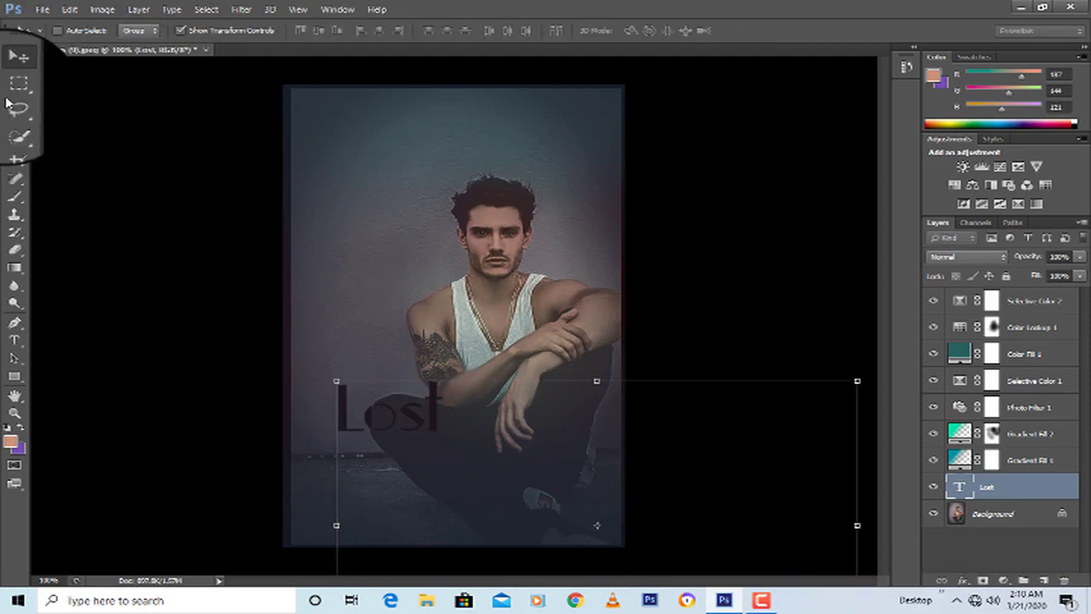
left_click(180, 30)
left_click_drag(445, 430, 516, 532)
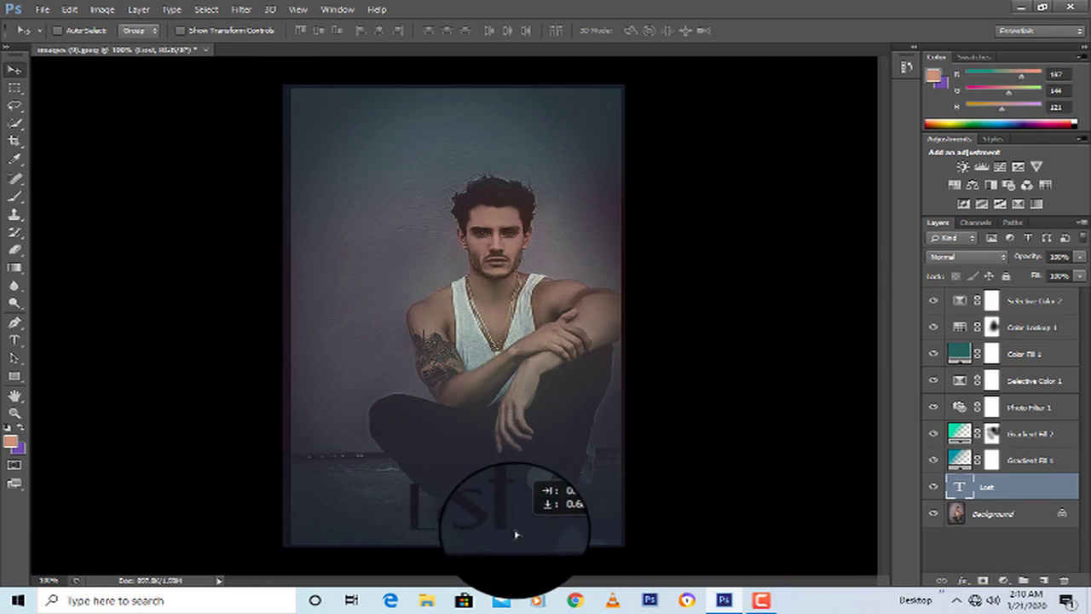
left_click_drag(522, 532, 481, 130)
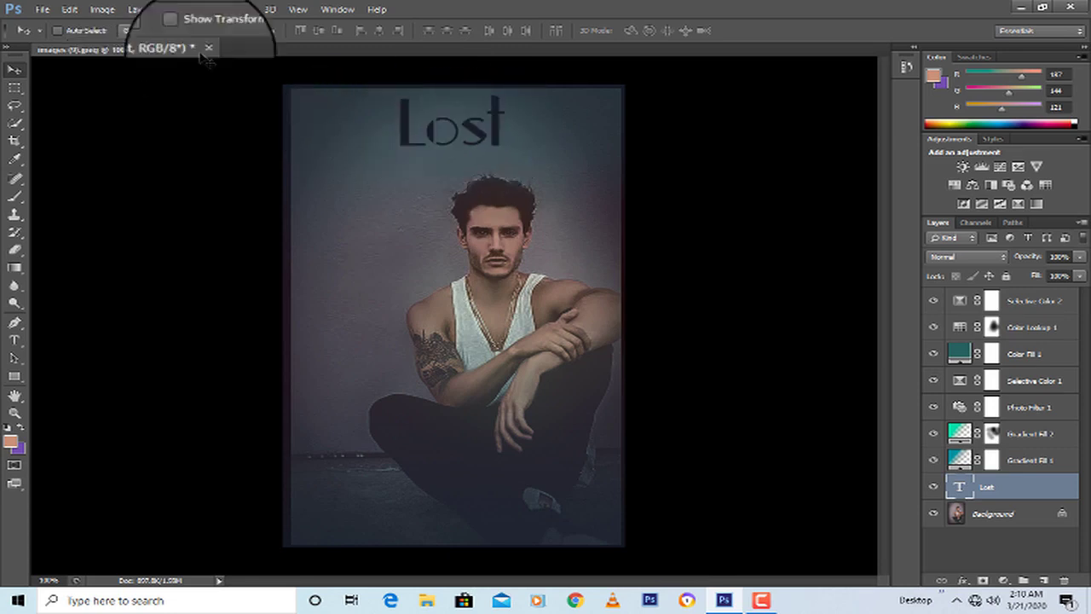
- Scale the "Lost" text down to about two thirds and place it near the photo's upper edge above the man's hair
left_click(179, 30)
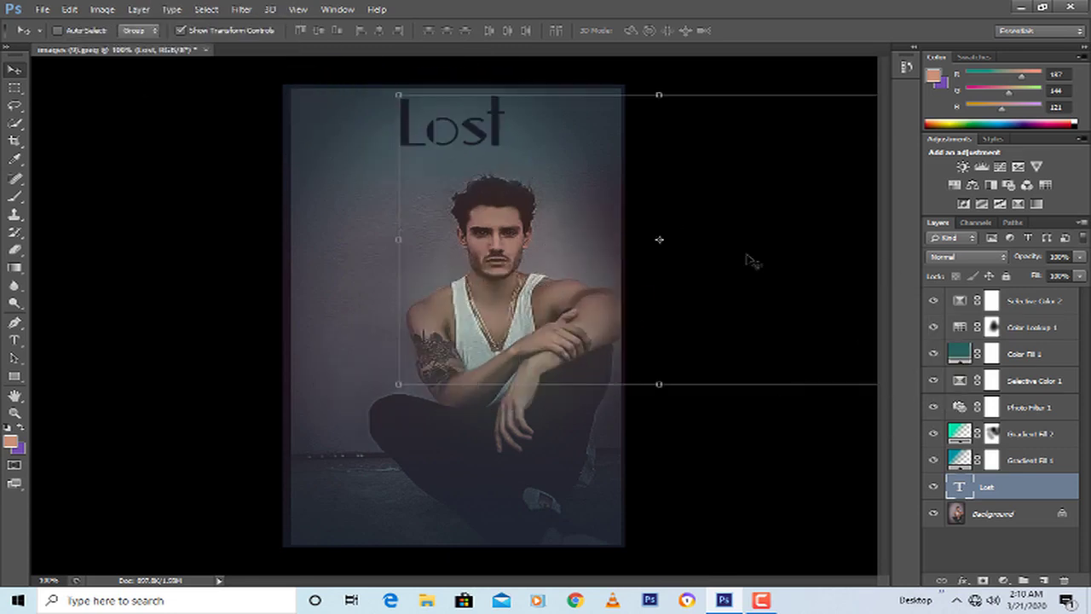
left_click_drag(674, 201, 523, 183)
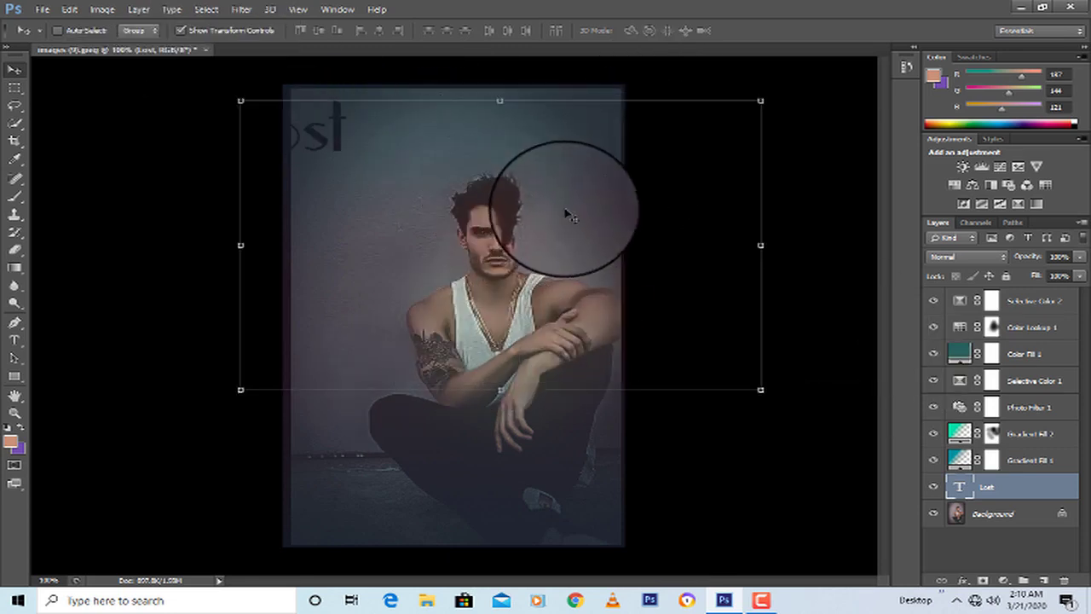
left_click_drag(760, 389, 496, 298)
left_click_drag(411, 125, 601, 126)
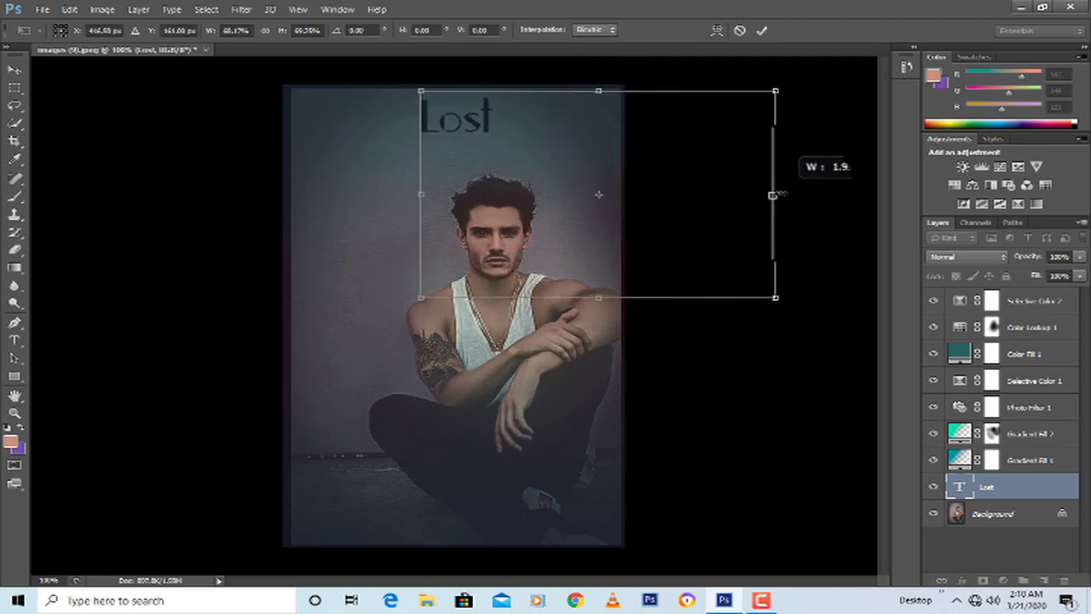
key("Return")
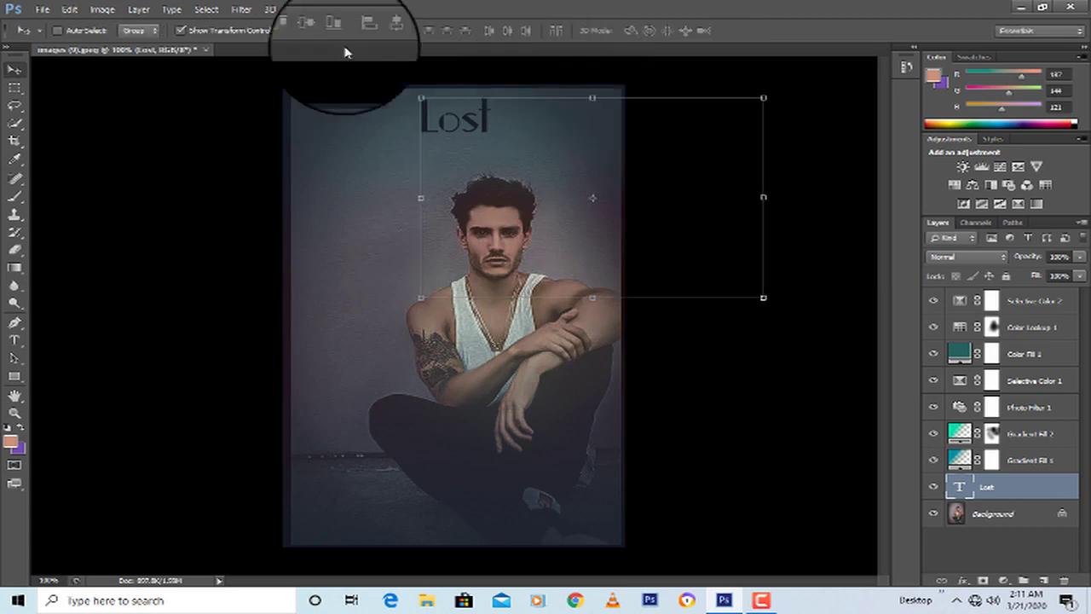
left_click(180, 30)
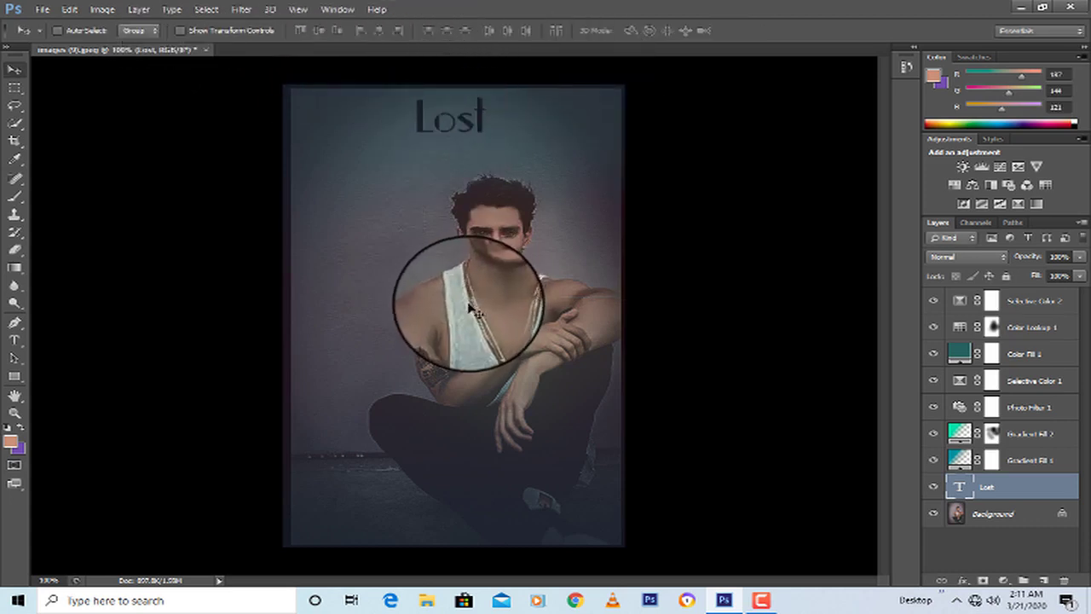
- Add a Movie Prime lens flare at 100% brightness to the Background layer, centred on the upper wall beside the "Lost" text
left_click(996, 513)
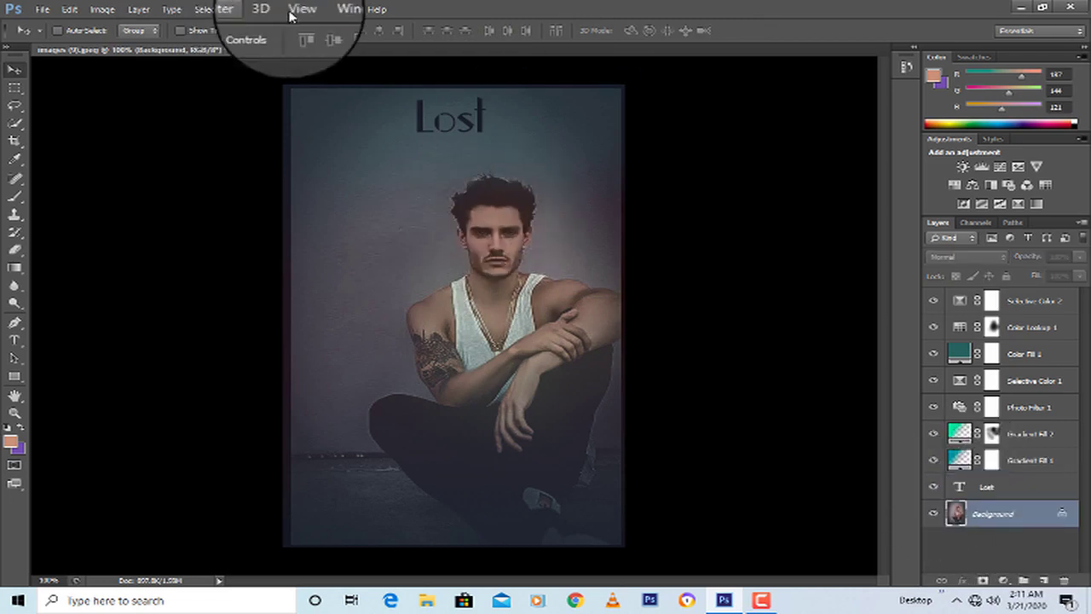
left_click(241, 9)
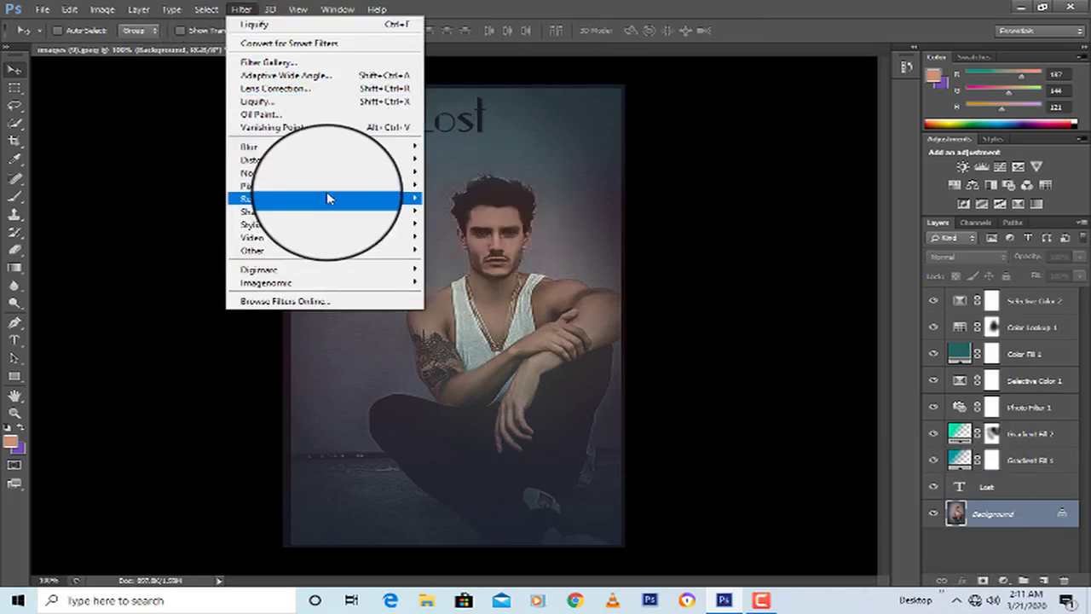
mouse_move(328, 198)
left_click(482, 238)
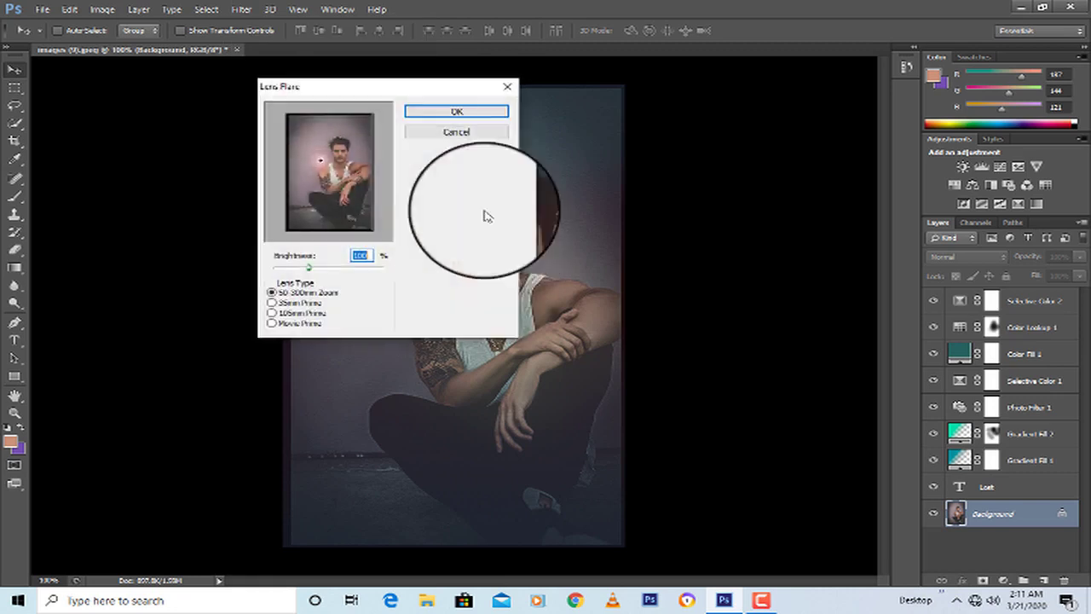
left_click_drag(321, 160, 315, 123)
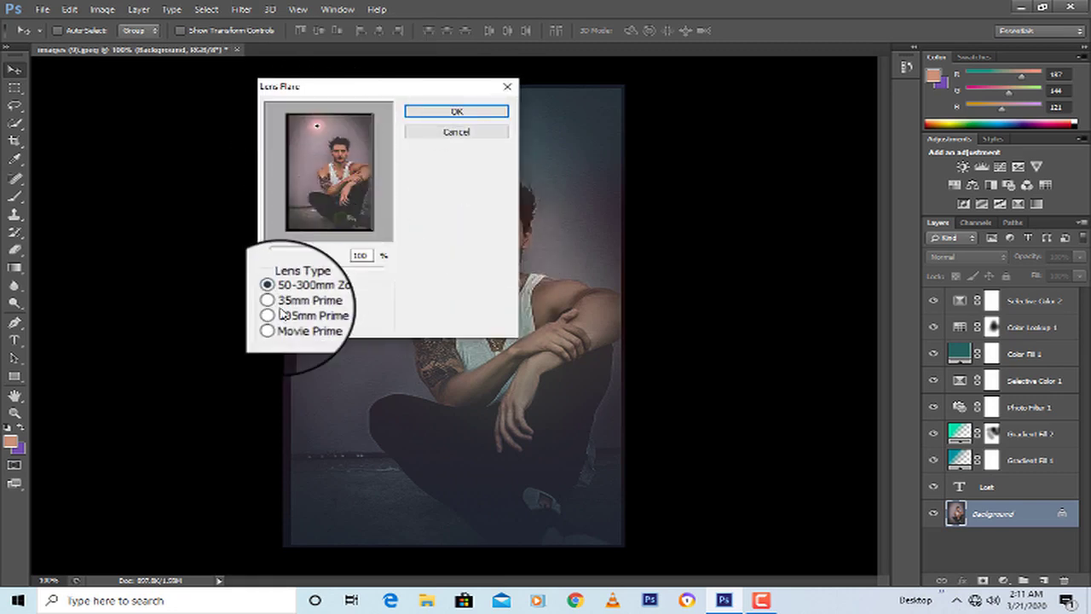
left_click(272, 313)
left_click(273, 324)
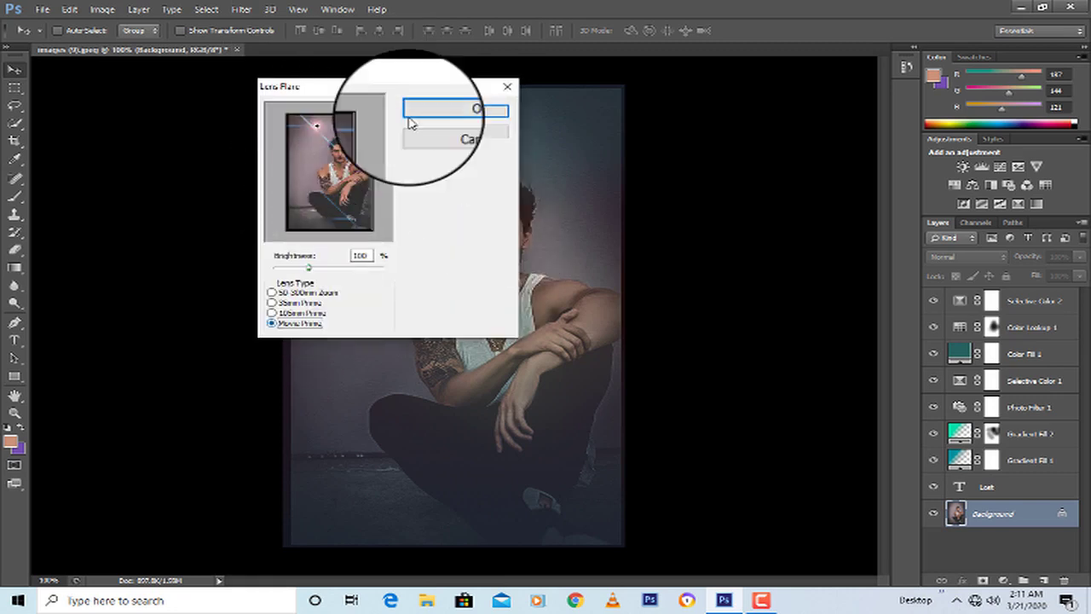
left_click(442, 116)
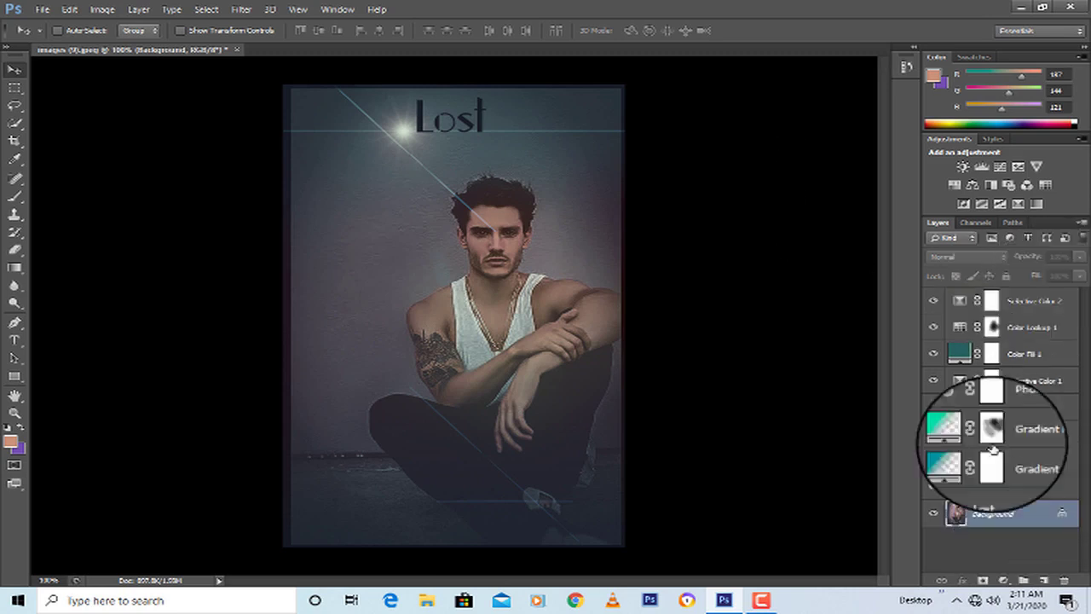
- Liquify the Background layer, reshaping the edges of the man's hair with the warp brush at sizes from 45 down to 35
left_click(241, 9)
left_click(280, 101)
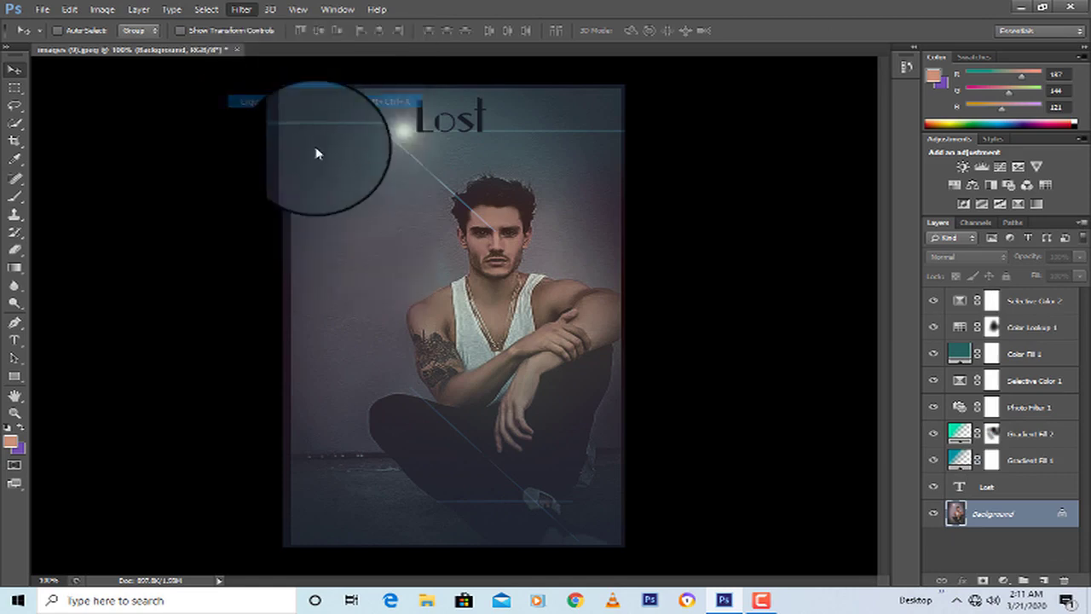
key("bracketleft")
key("bracketleft")
key("bracketleft")
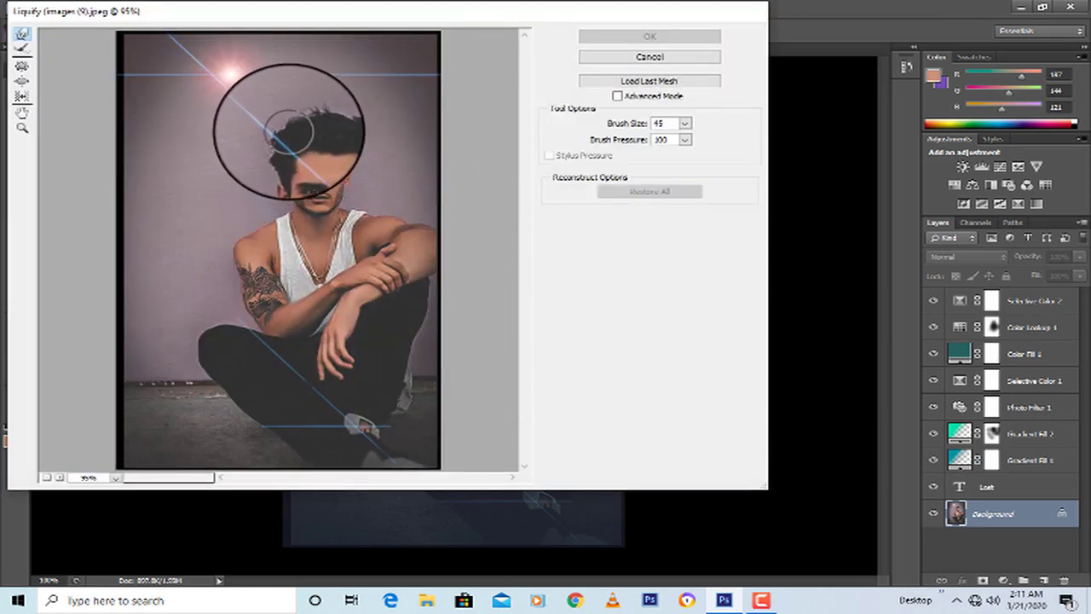
left_click_drag(289, 131, 287, 141)
key("bracketleft")
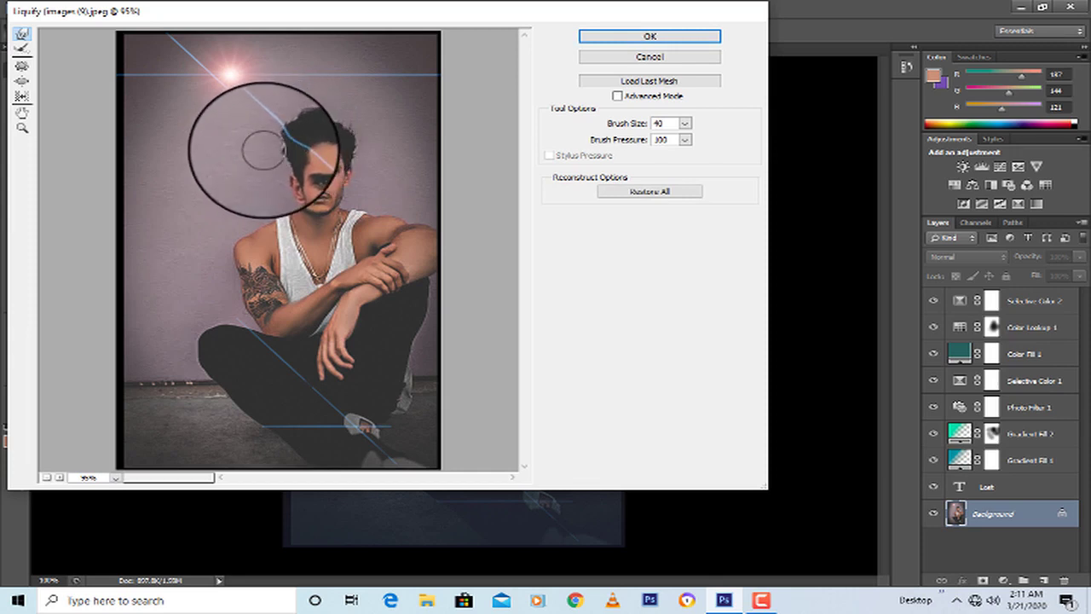
left_click_drag(293, 136, 284, 133)
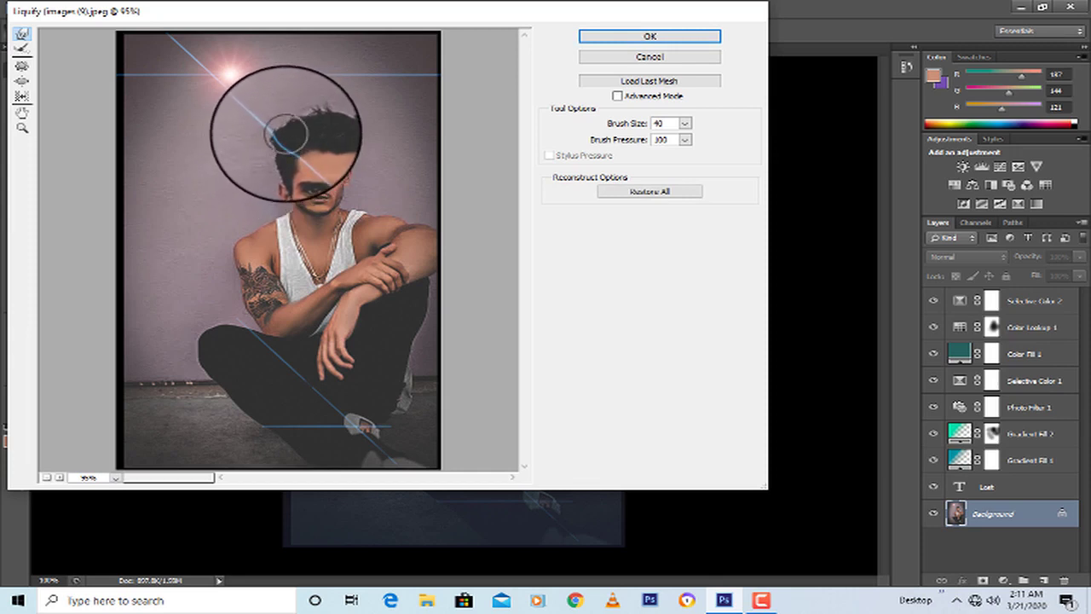
key("bracketleft")
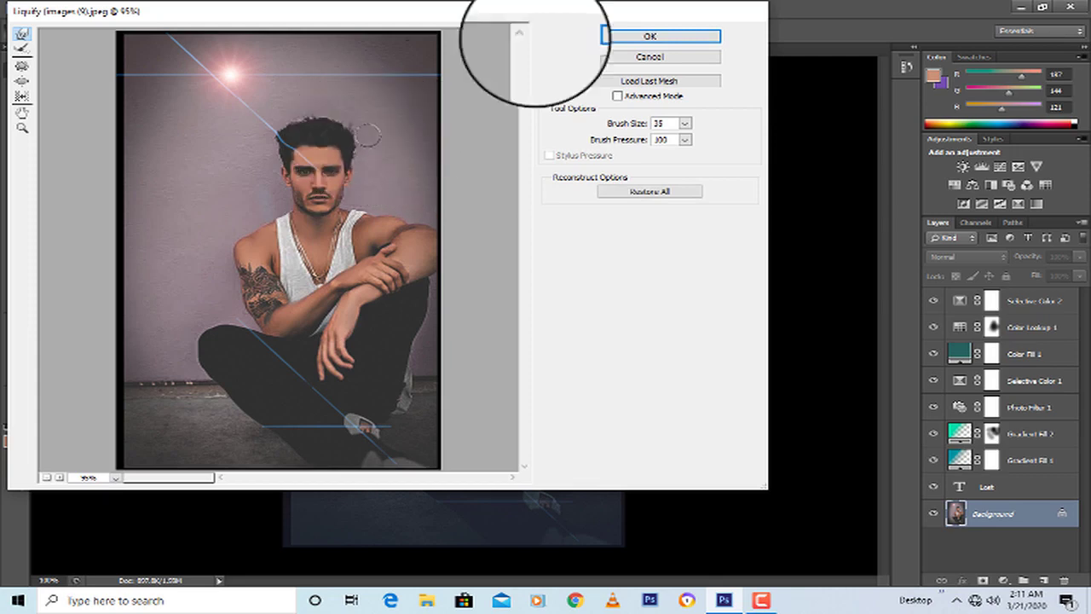
left_click(649, 36)
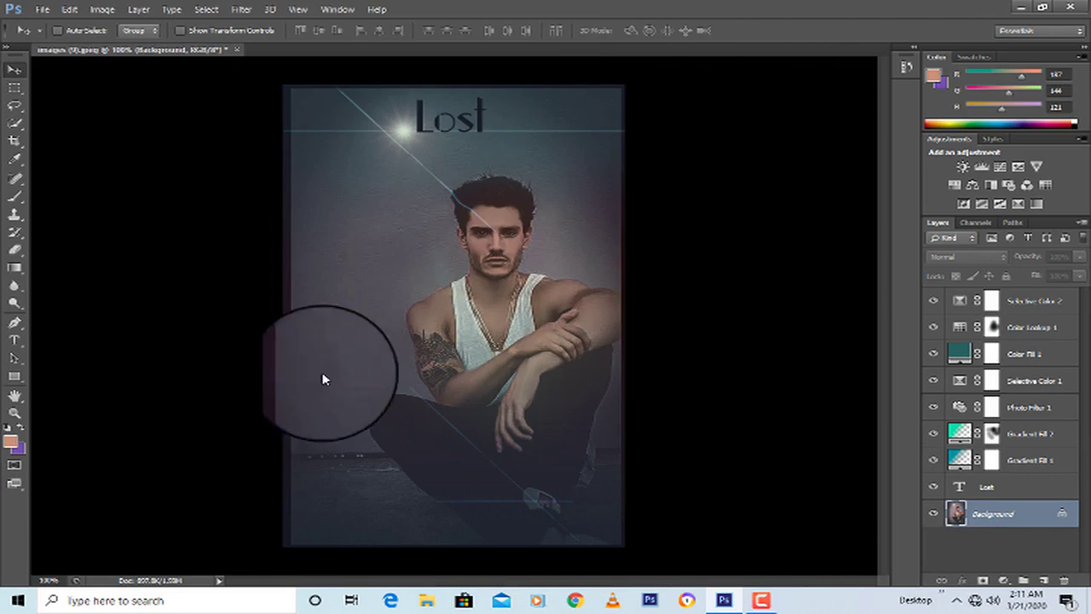
- Save a flattened JPEG copy as images (9).jpg in New folder with Maximum quality 12 and the Baseline ("Standard") format
key("ctrl+shift+s")
left_click(365, 324)
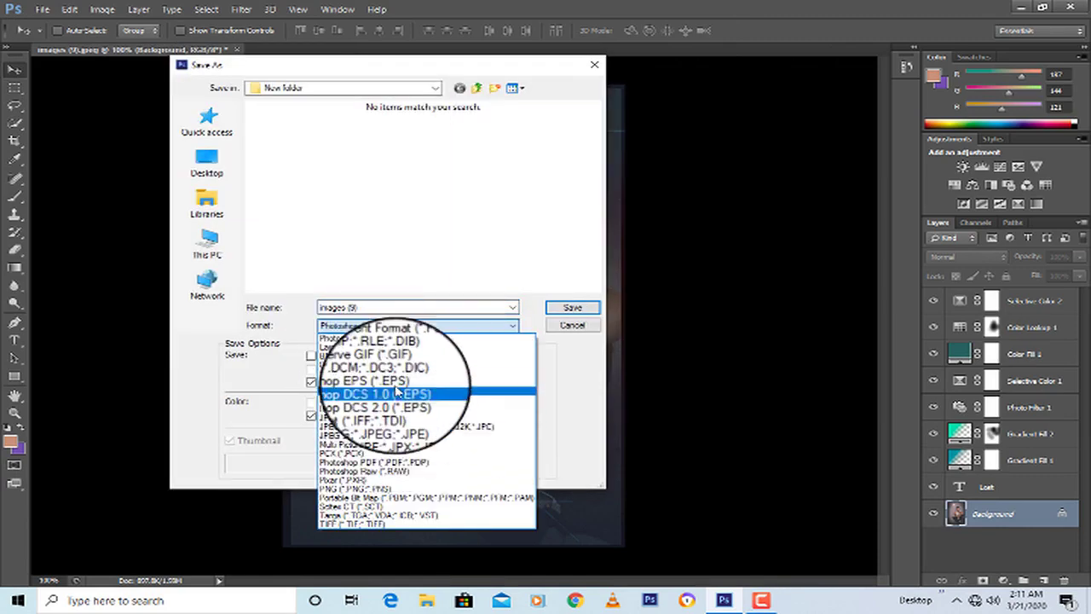
left_click(426, 416)
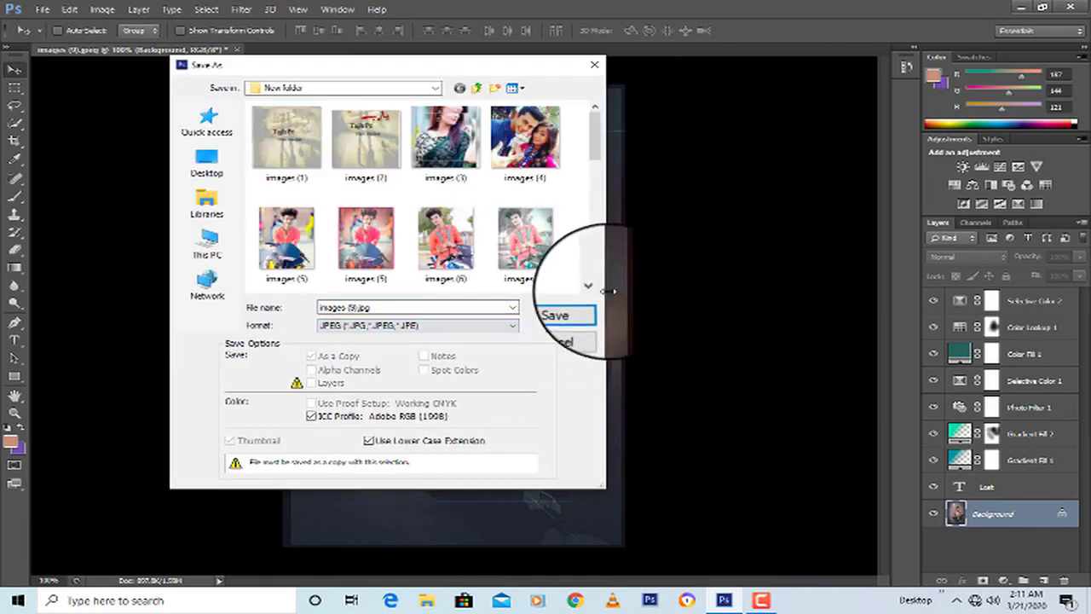
left_click(444, 239)
left_click(554, 316)
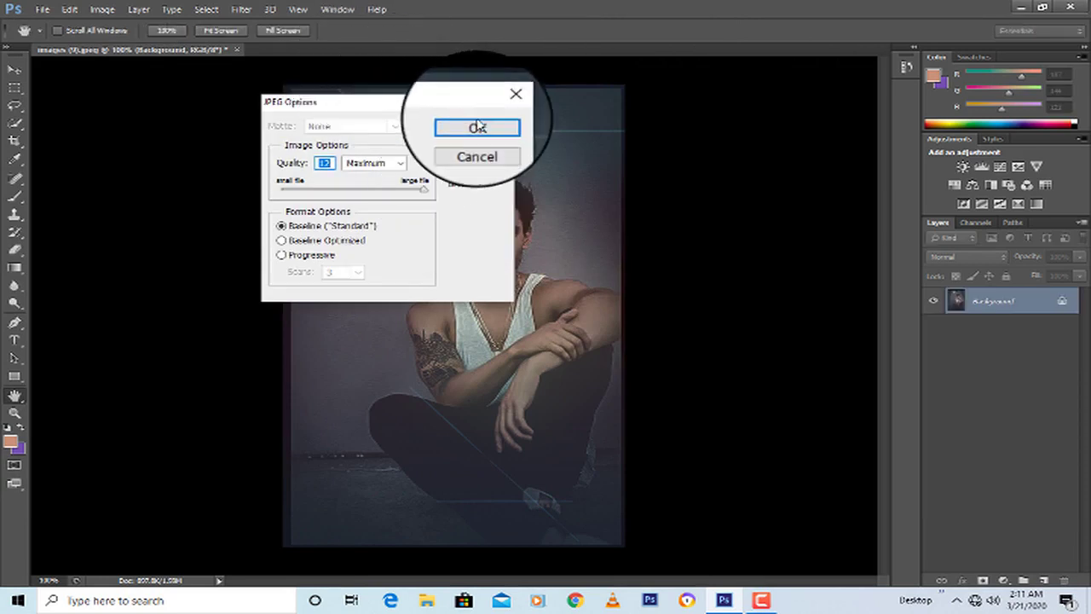
left_click(477, 127)
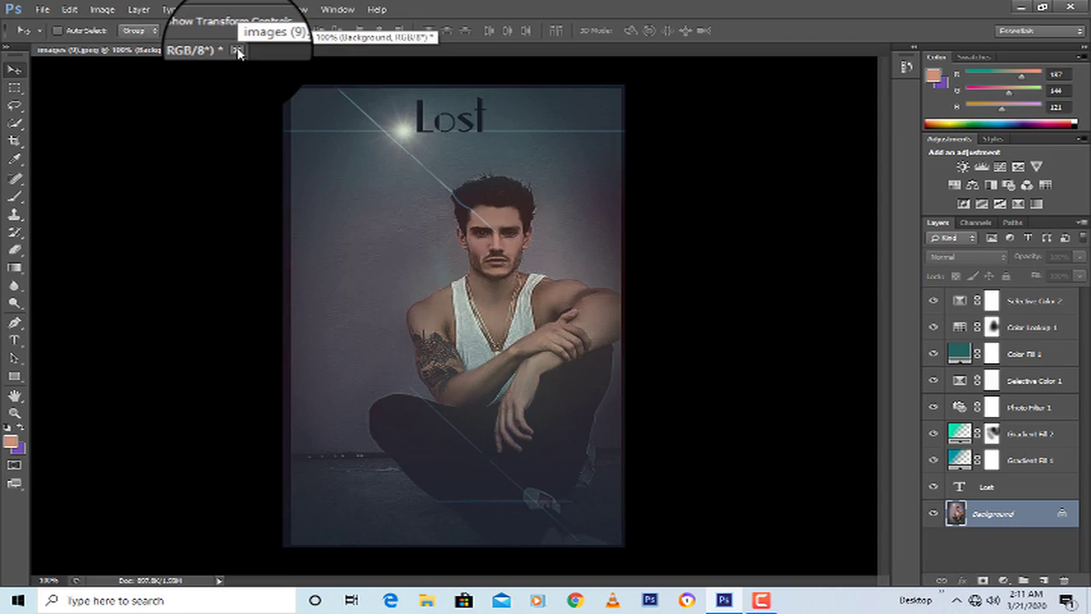
- Close the layered portrait document without saving it and minimize the program to reach the desktop
left_click(238, 52)
left_click(550, 230)
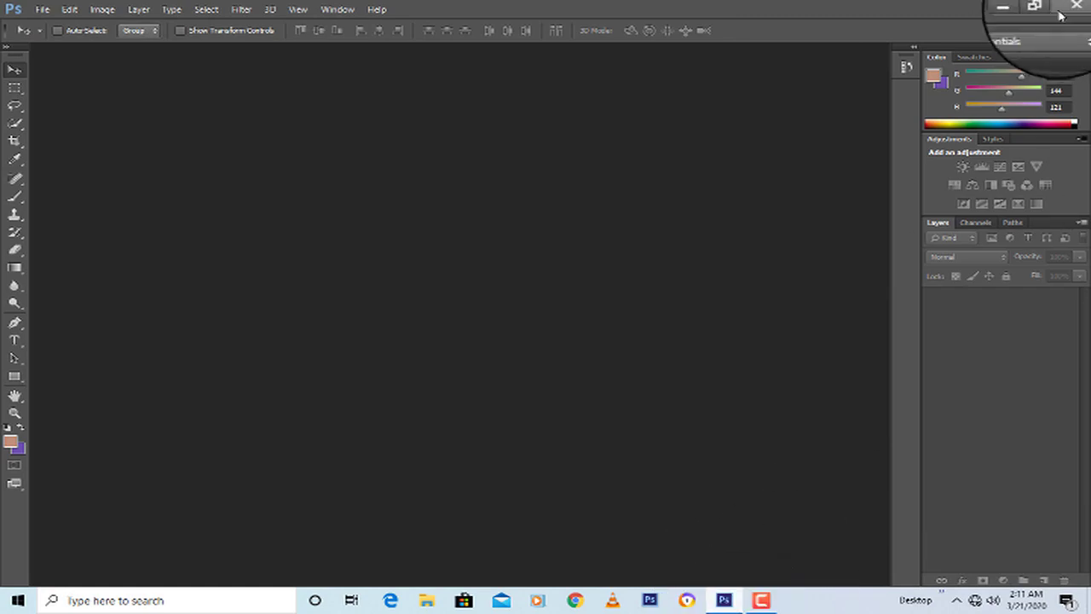
left_click(1016, 8)
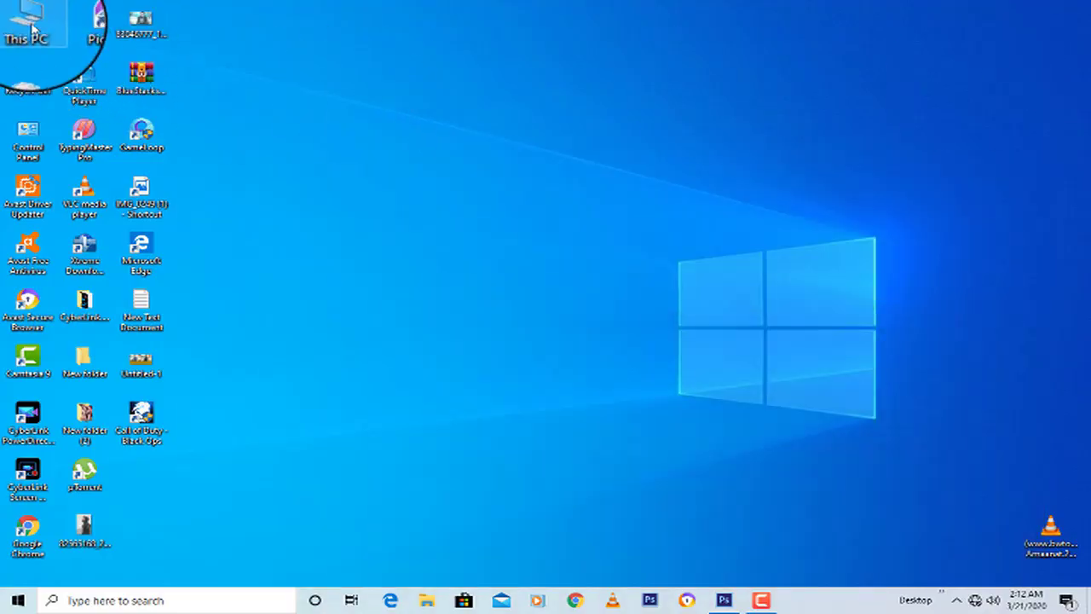
- In File Explorer, open New folder on Local Disk (G:), view the edited images (9) portrait in Photos, and close the viewer
key("super+e")
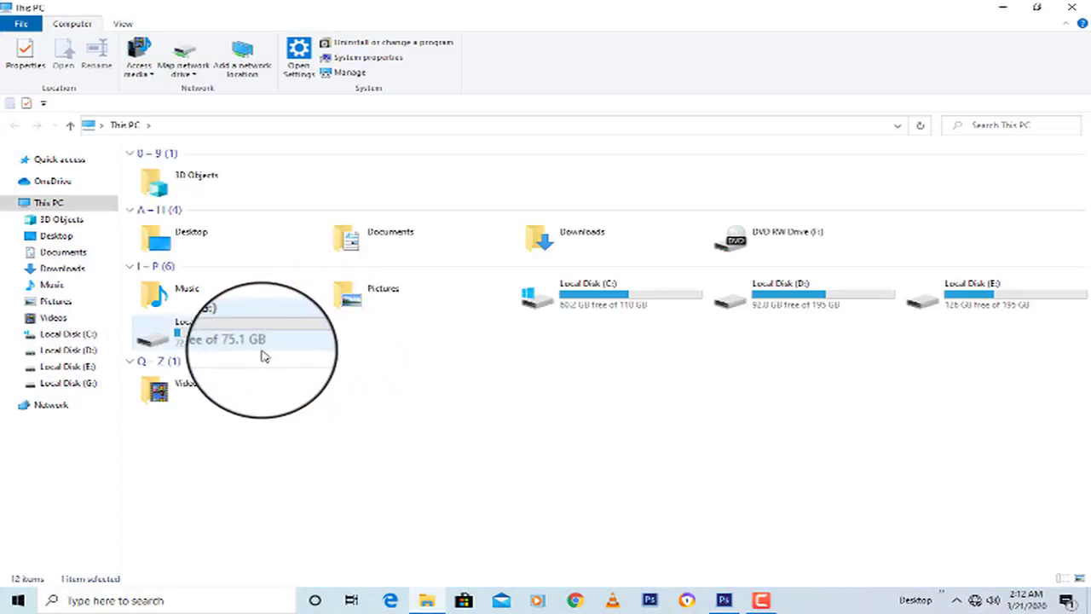
double_click(263, 345)
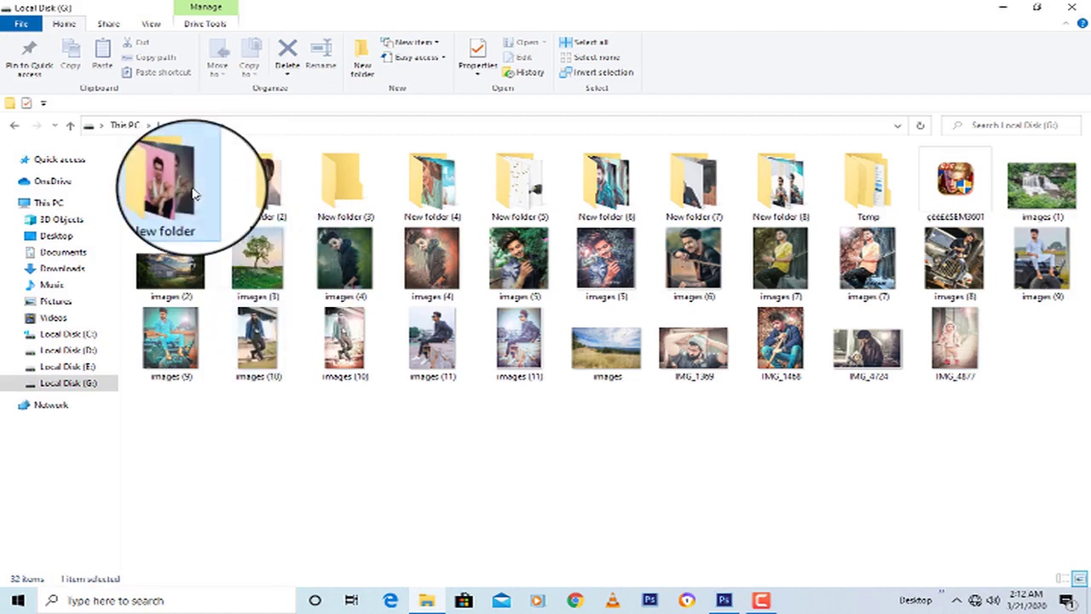
double_click(172, 189)
scroll(590, 266, "down", 5)
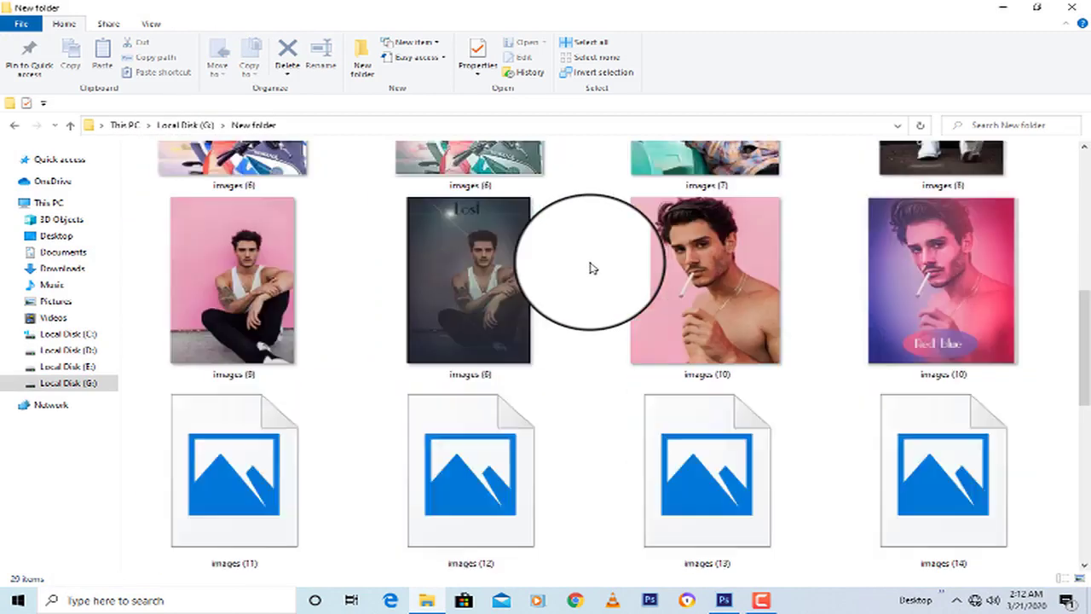
left_click(529, 283)
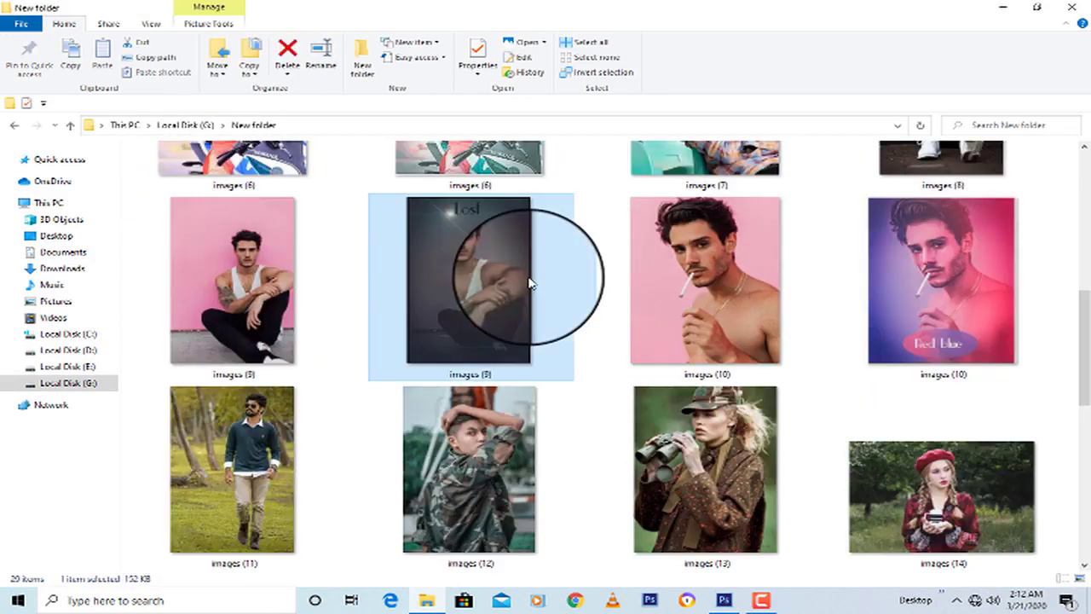
double_click(529, 283)
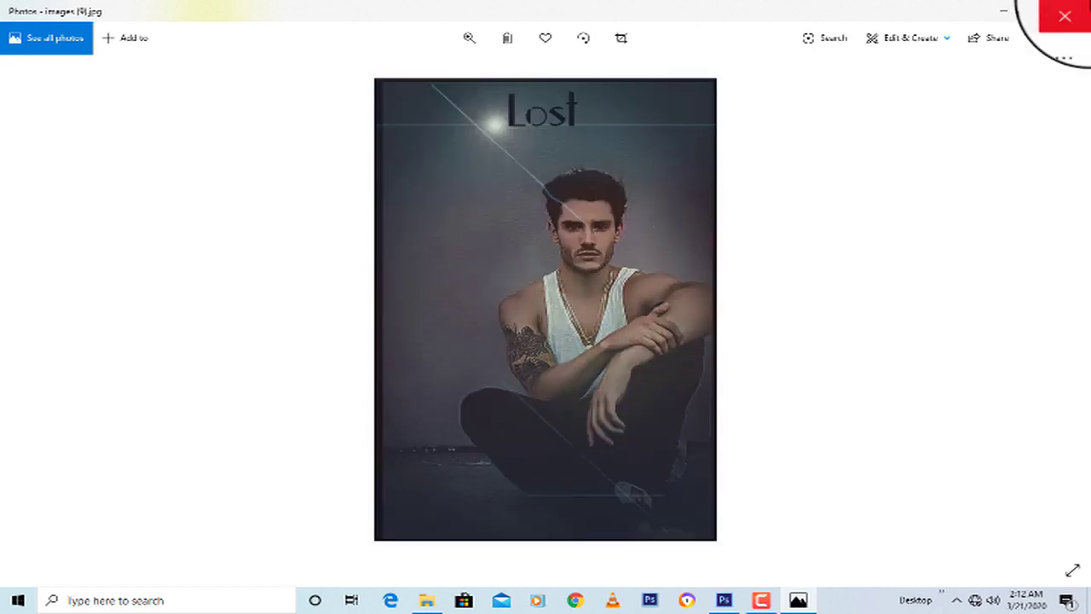
left_click(1064, 16)
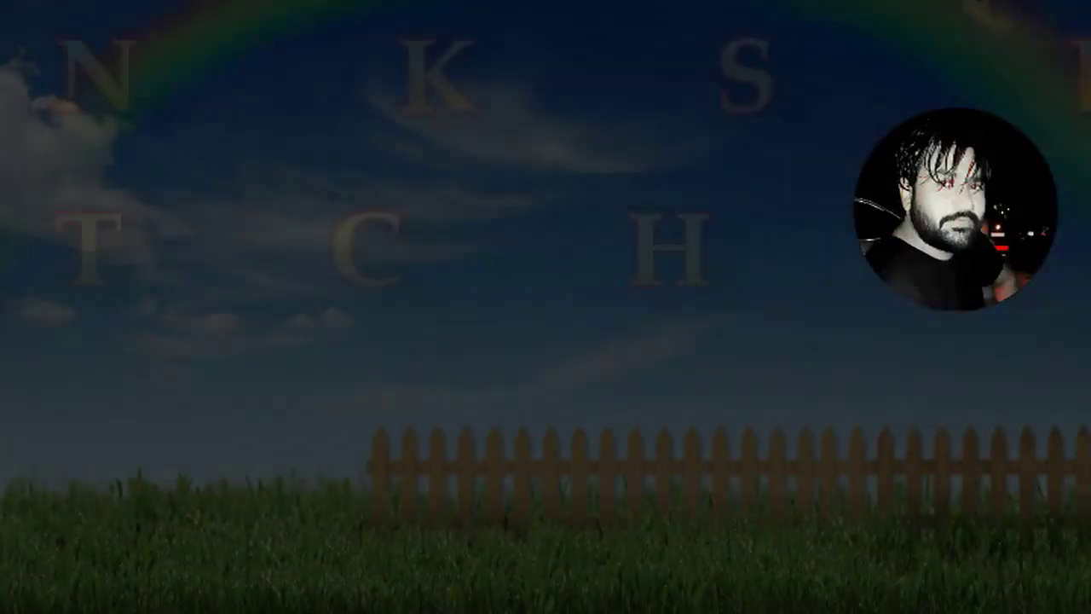